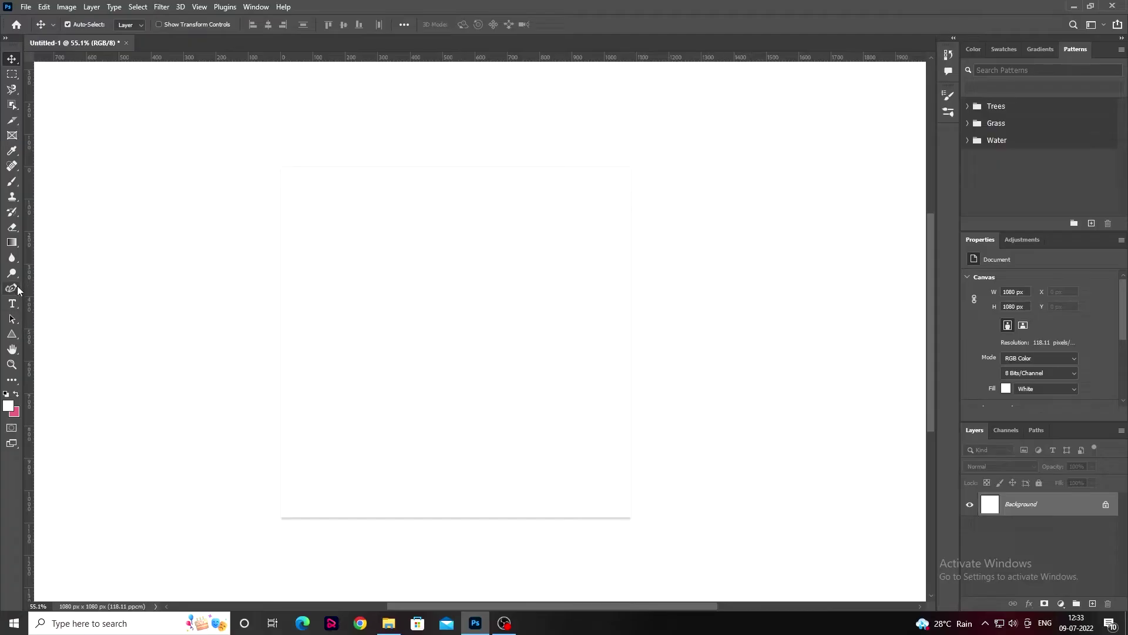
Step: Draw a sharp-cornered right triangle with the Curvature Pen over the canvas's upper-right half
left_click(16, 288)
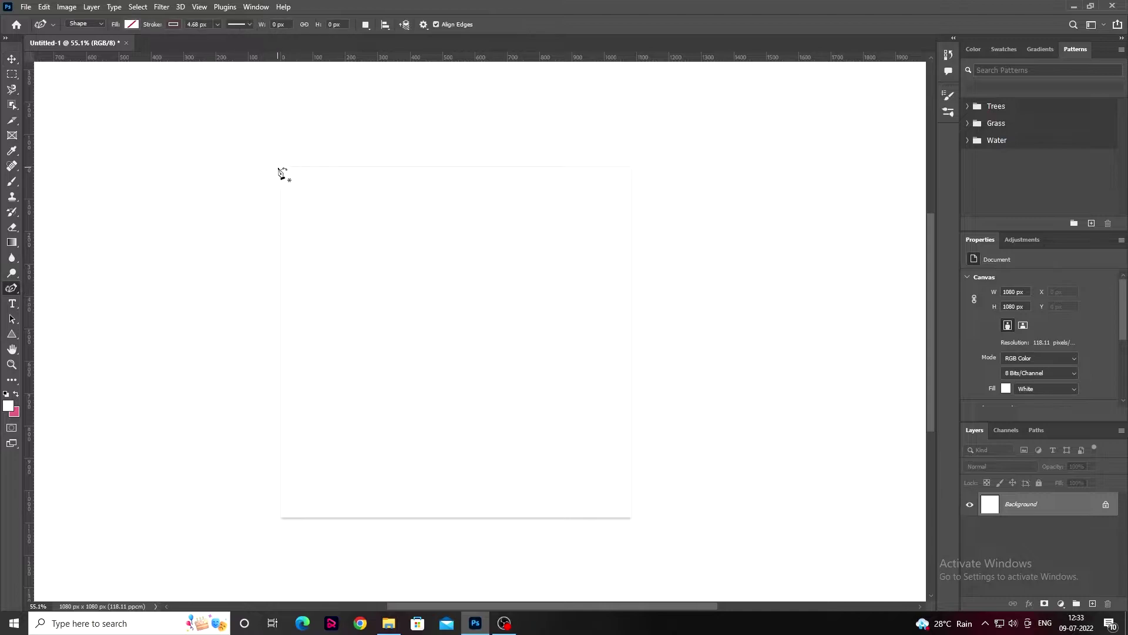
left_click(632, 517)
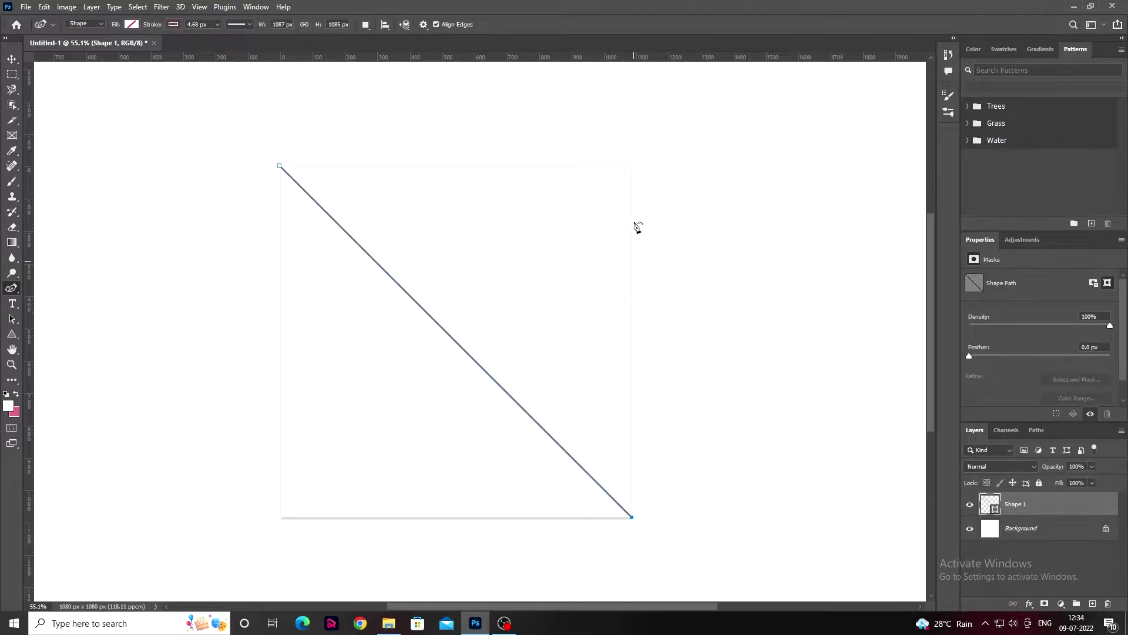
left_click(634, 167)
left_click(280, 166)
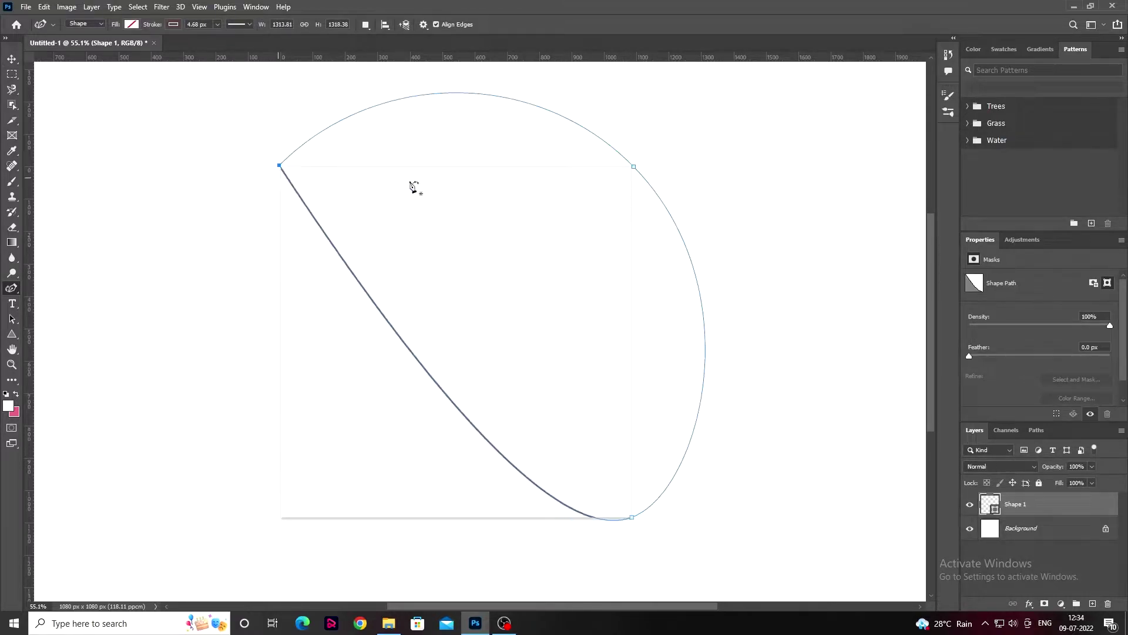
double_click(633, 167)
double_click(631, 517)
Step: Give the triangle a pink fill and no stroke
left_click(130, 24)
left_click(68, 78)
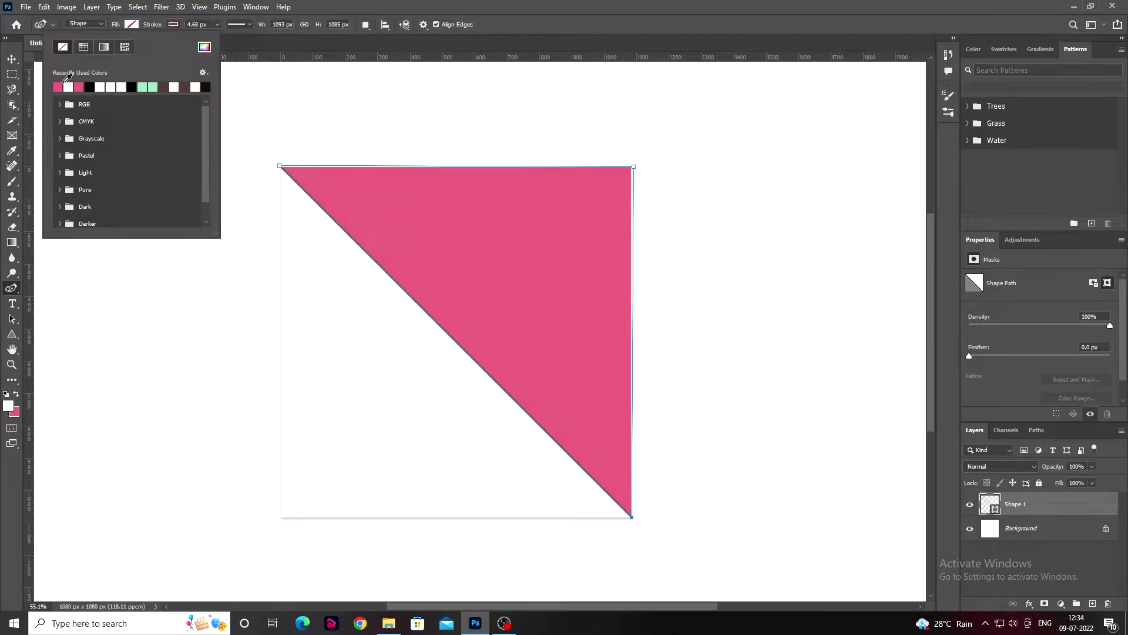
left_click(173, 24)
left_click(104, 47)
key("v")
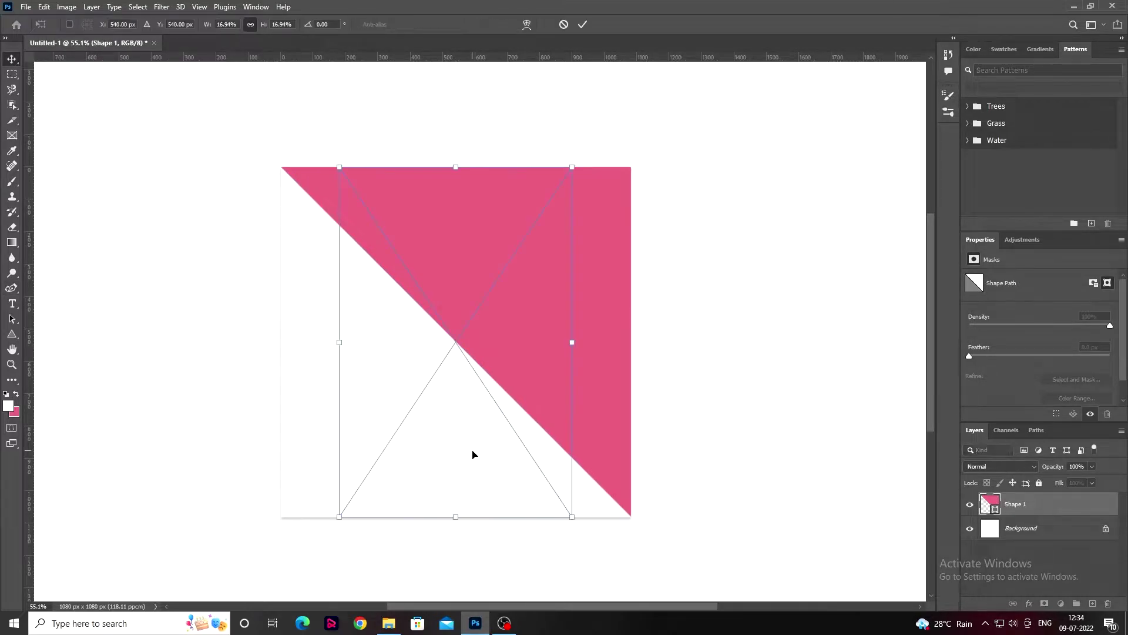
Step: Rasterize the placed model photo and mask away its background using Select Subject
key("Return")
right_click(1012, 503)
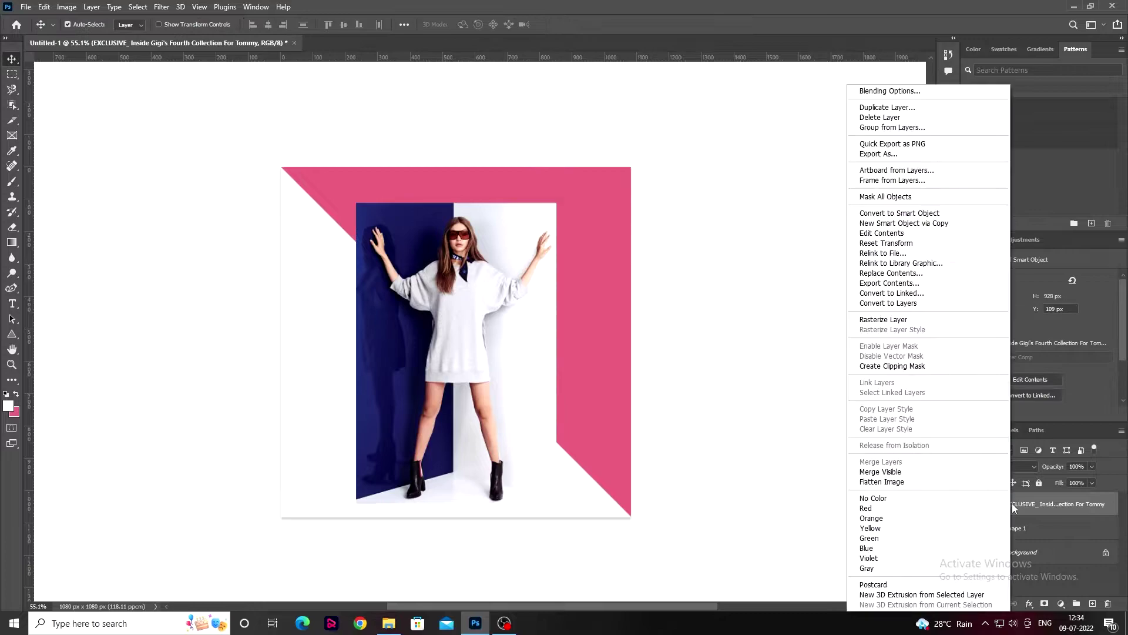
left_click(881, 318)
key("w")
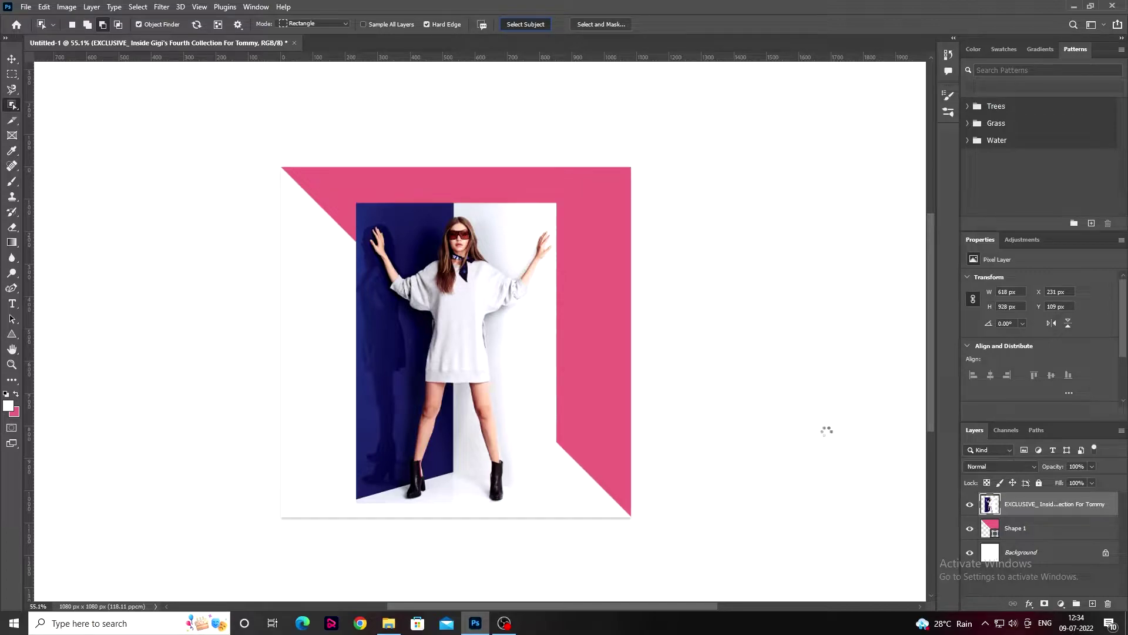
left_click(1043, 604)
Step: Scale the model photo up to about 107%
key("v")
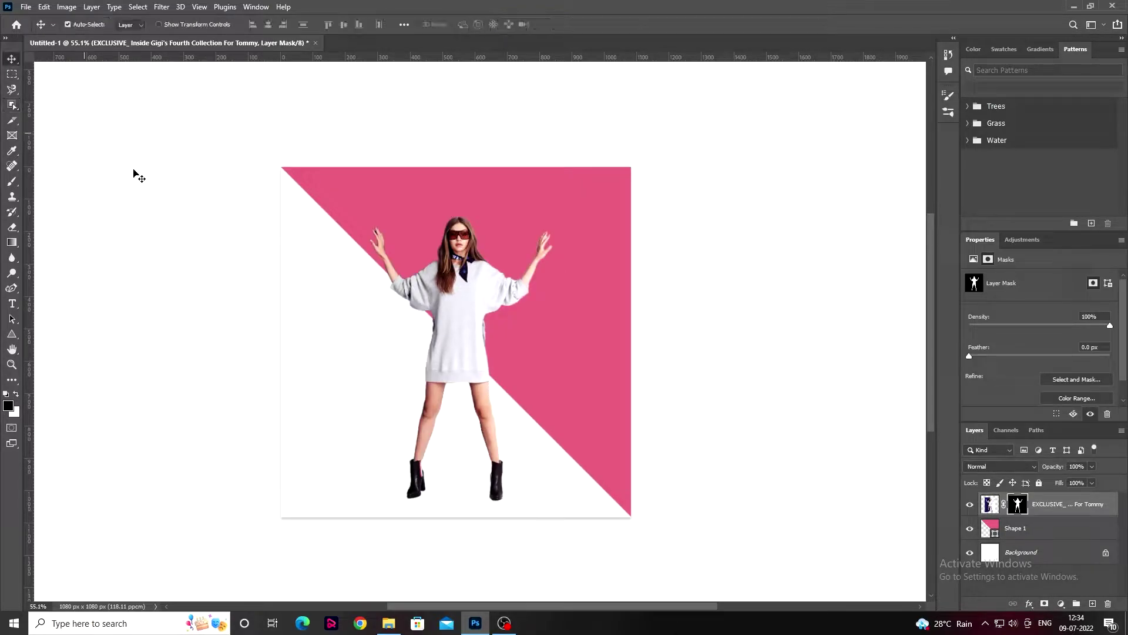
key("ctrl+t")
left_click_drag(356, 202, 342, 181)
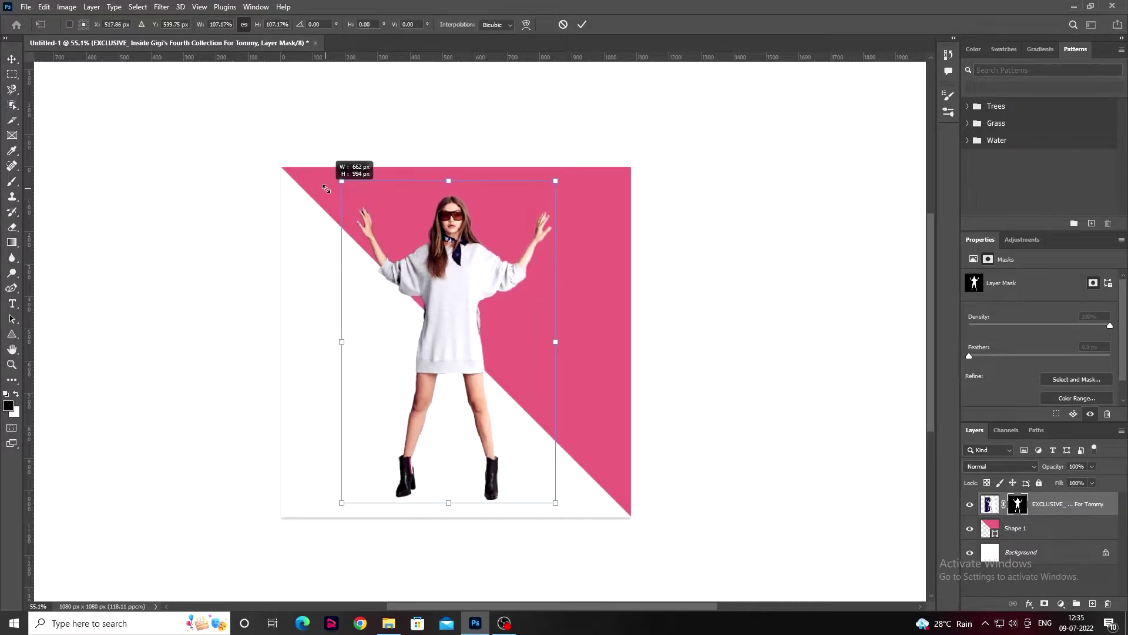
left_click(582, 25)
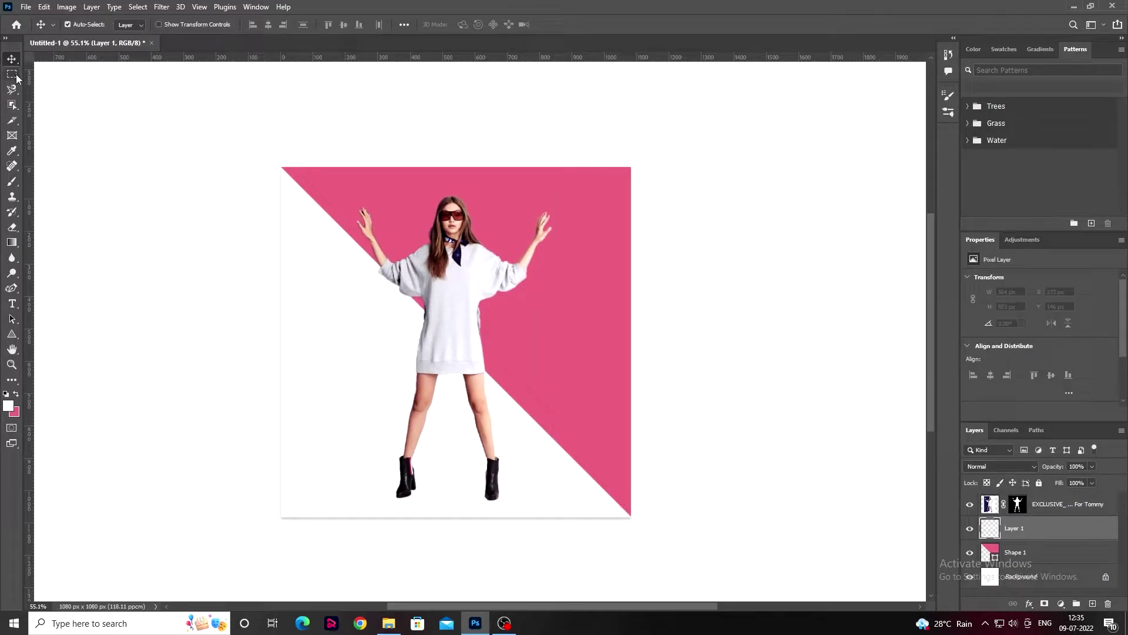
Step: Draw a tall thin pink bar with no outline to the left of the model
right_click(11, 334)
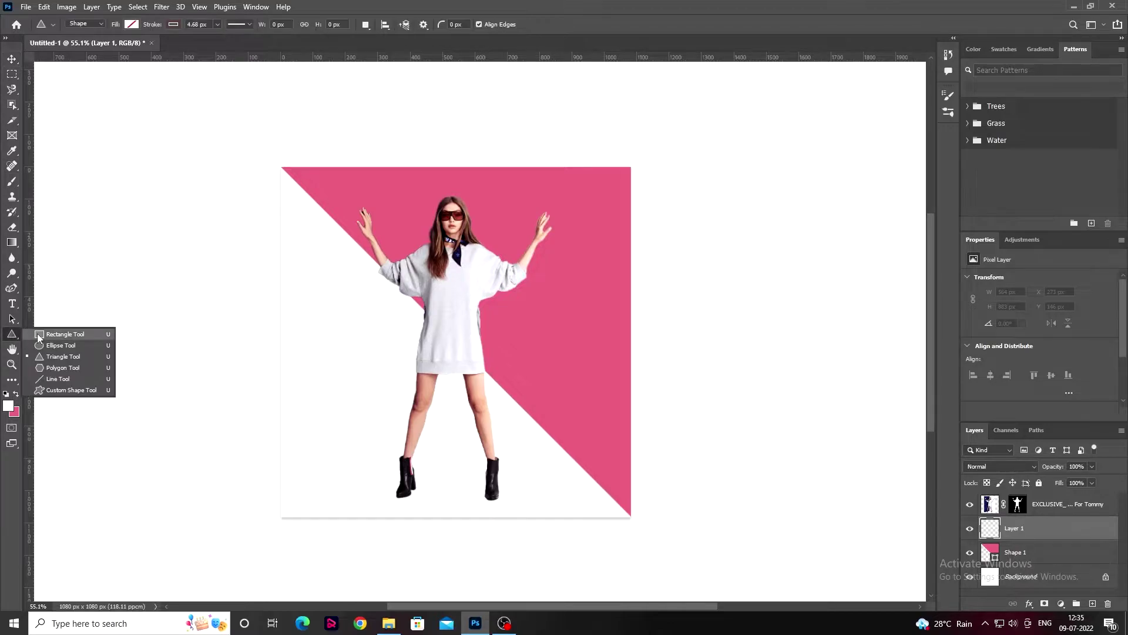
left_click(53, 357)
left_click_drag(368, 261, 365, 498)
left_click(131, 25)
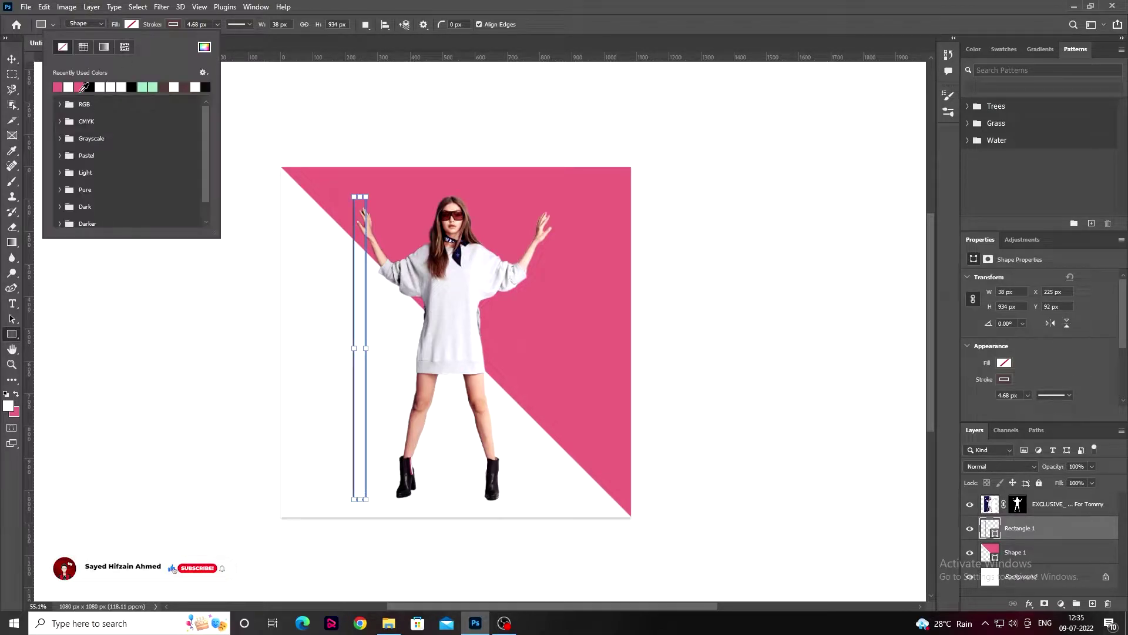
left_click(79, 86)
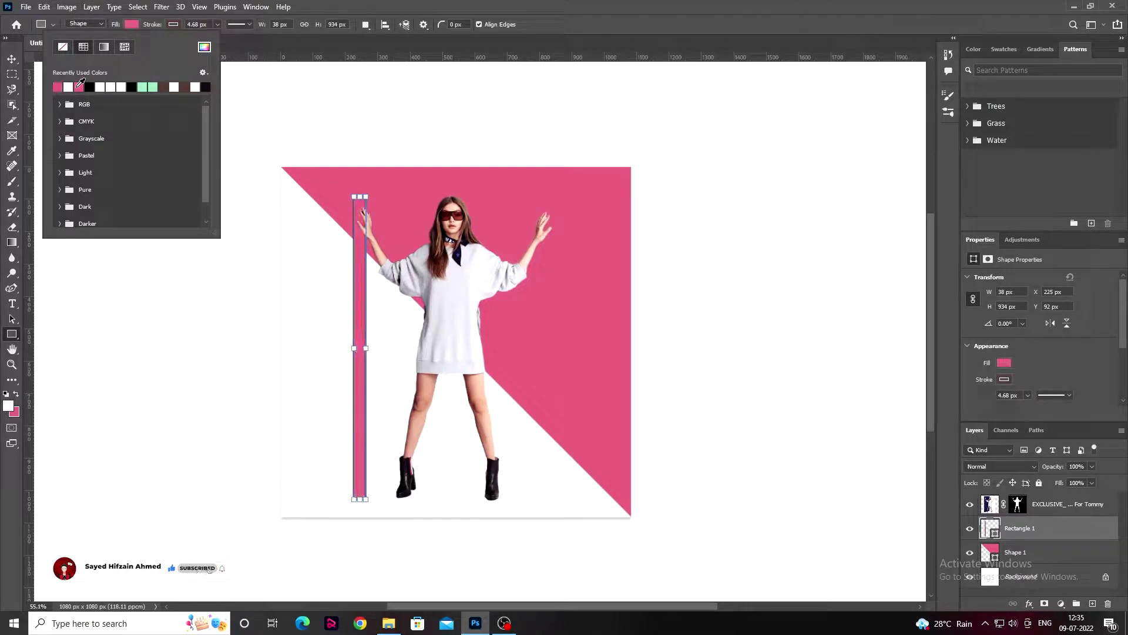
left_click(173, 24)
left_click(104, 47)
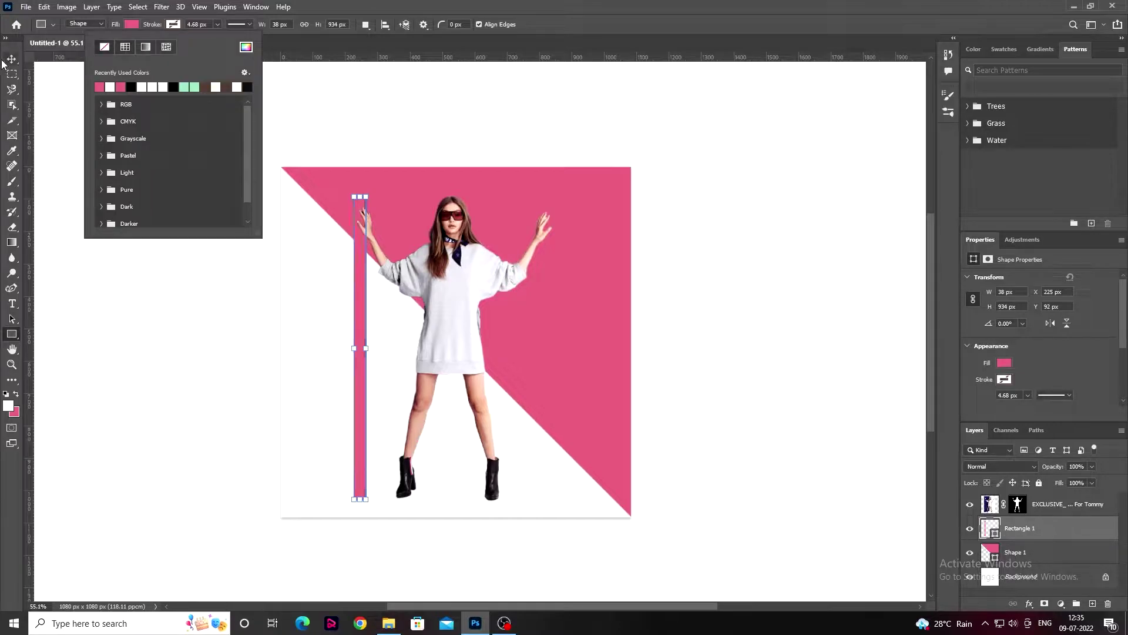
key("v")
Step: Copy the bar to the right of the model and make the copy white
left_click_drag(362, 314, 550, 313)
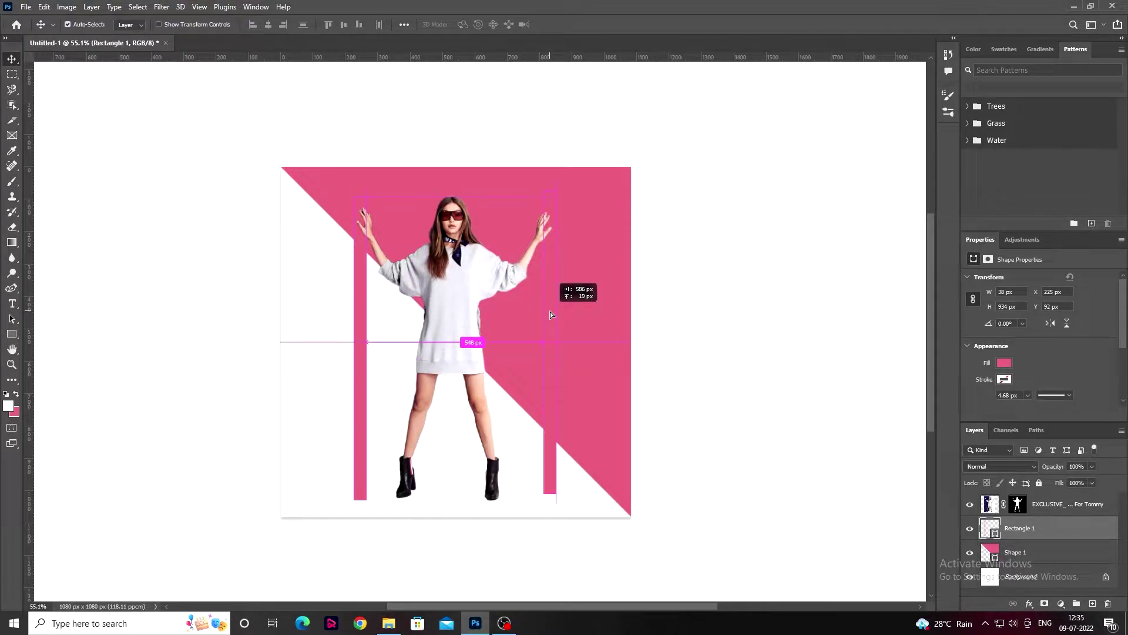
left_click_drag(550, 318, 548, 318)
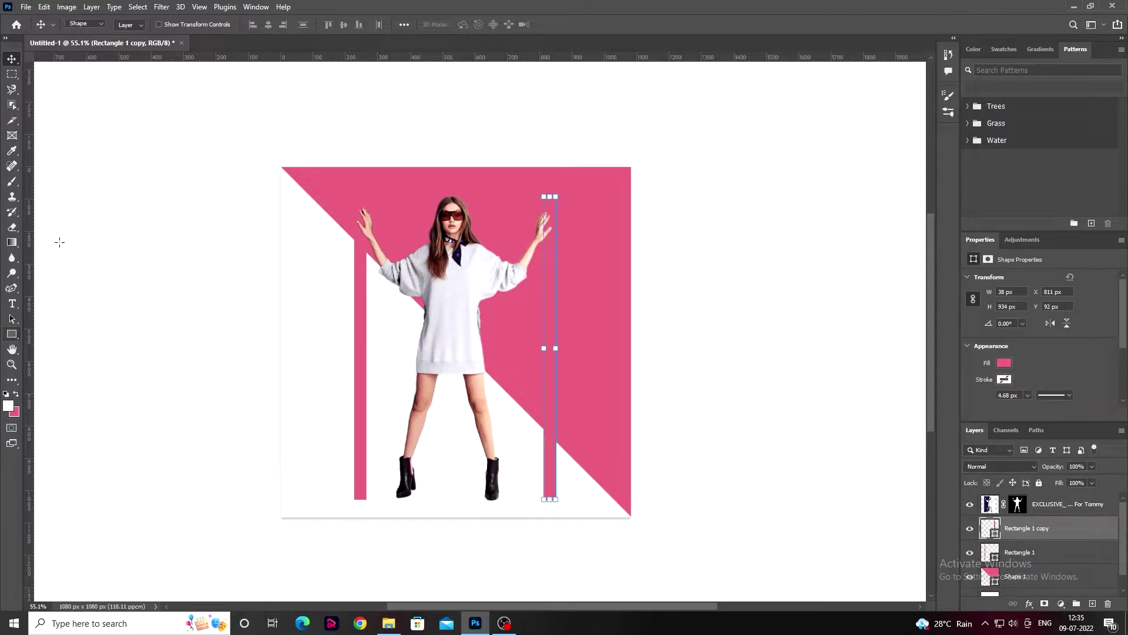
left_click(113, 24)
left_click(91, 79)
key("v")
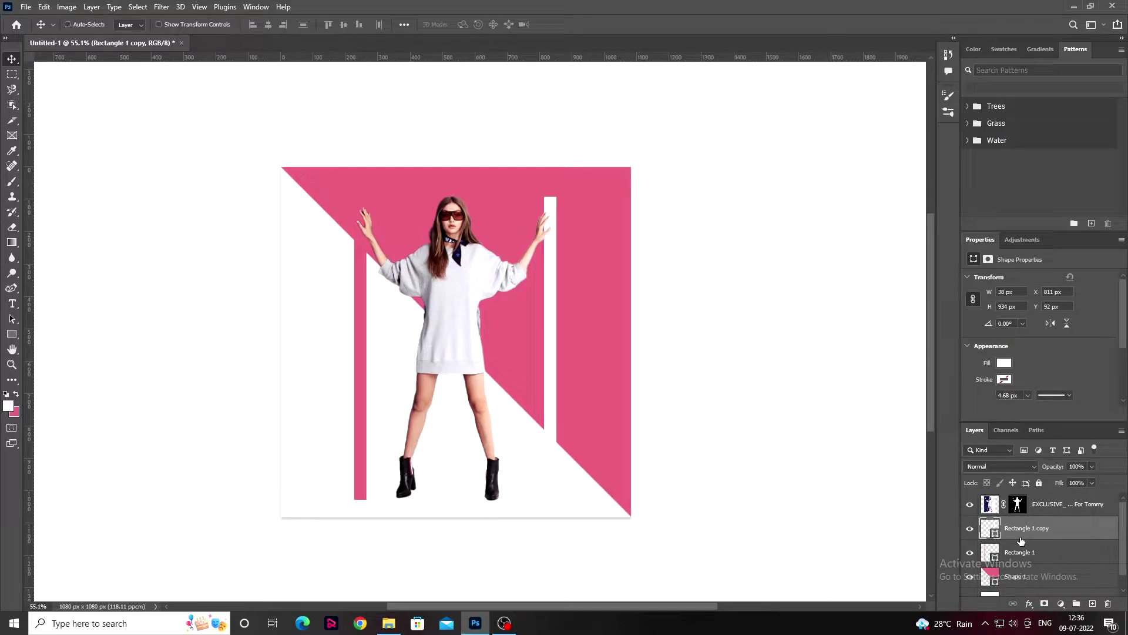
Step: Make a pink copy of the right bar and give it a blank layer mask
left_click(993, 532, "ctrl")
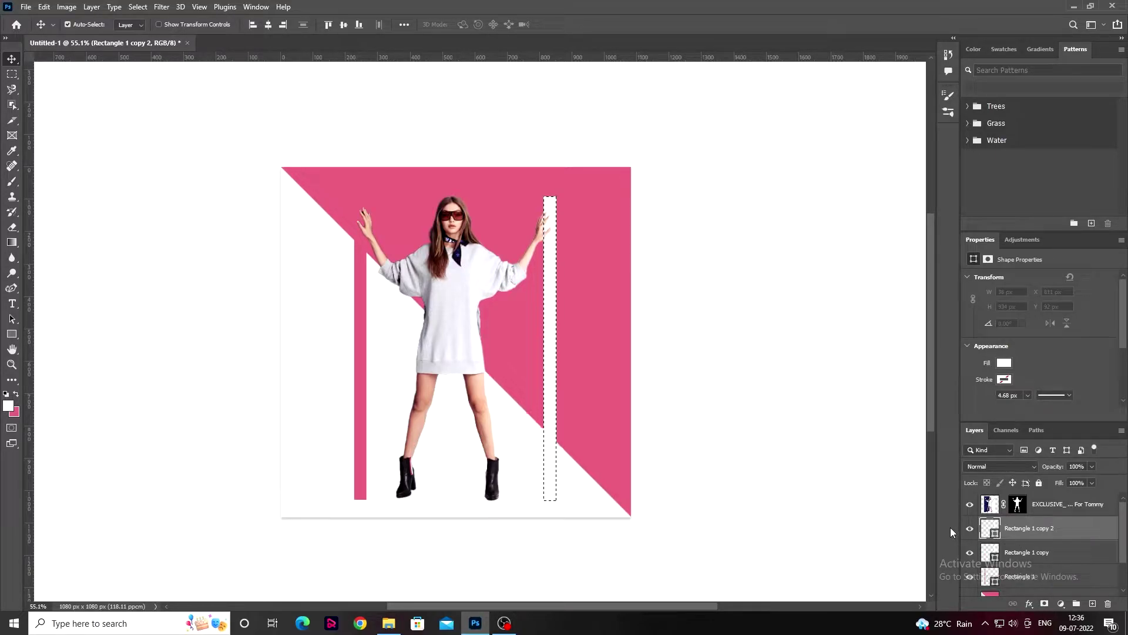
left_click(12, 335)
left_click(131, 24)
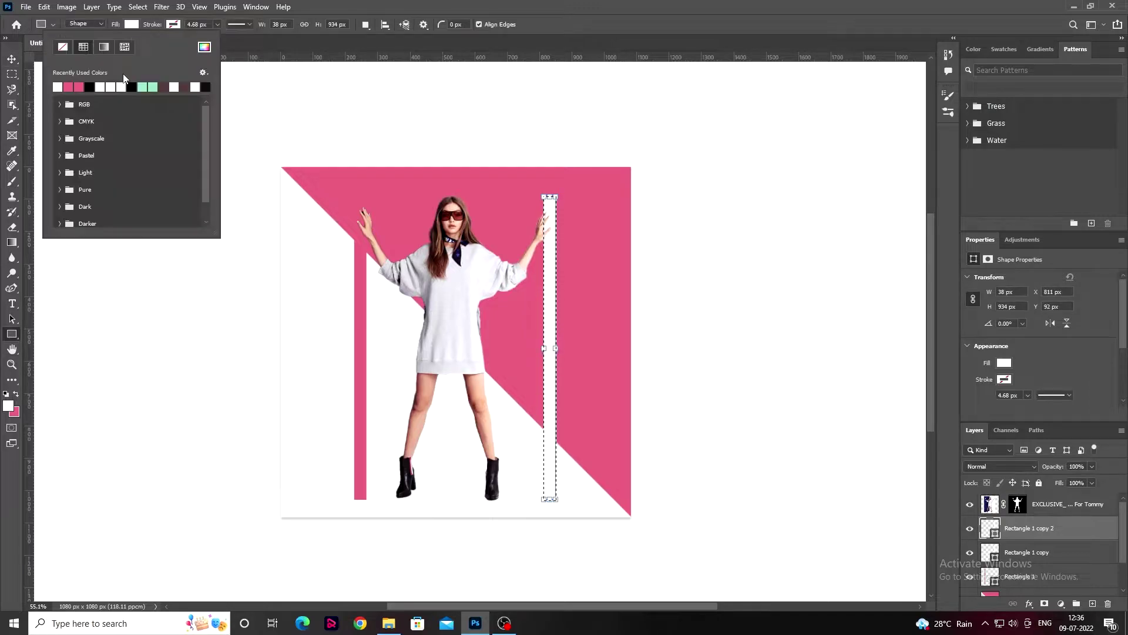
left_click(65, 86)
key("v")
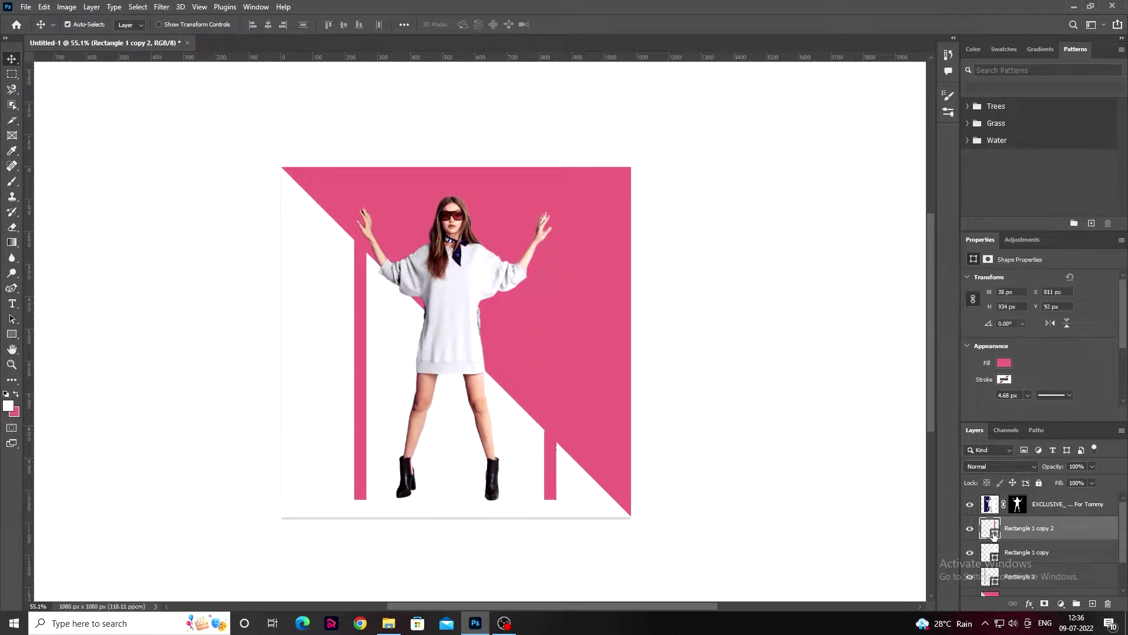
left_click(1044, 603)
left_click(11, 181)
right_click(208, 237)
Step: Paint the pink copy's mask so the right bar shows white across the triangle
left_click(181, 241)
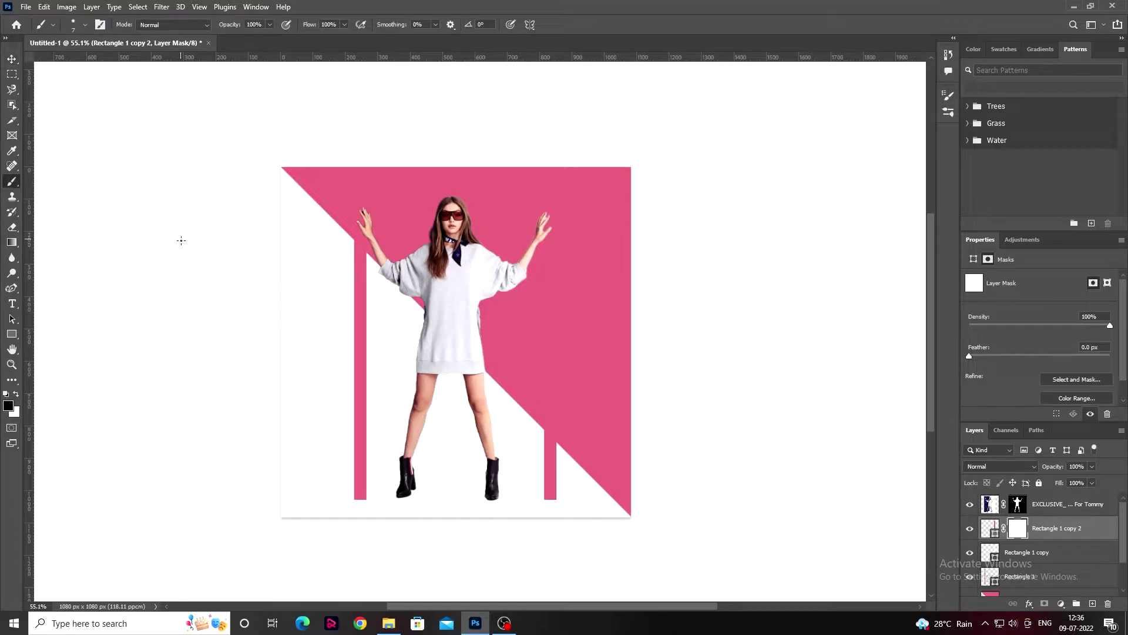
scroll(546, 441, "up", 3)
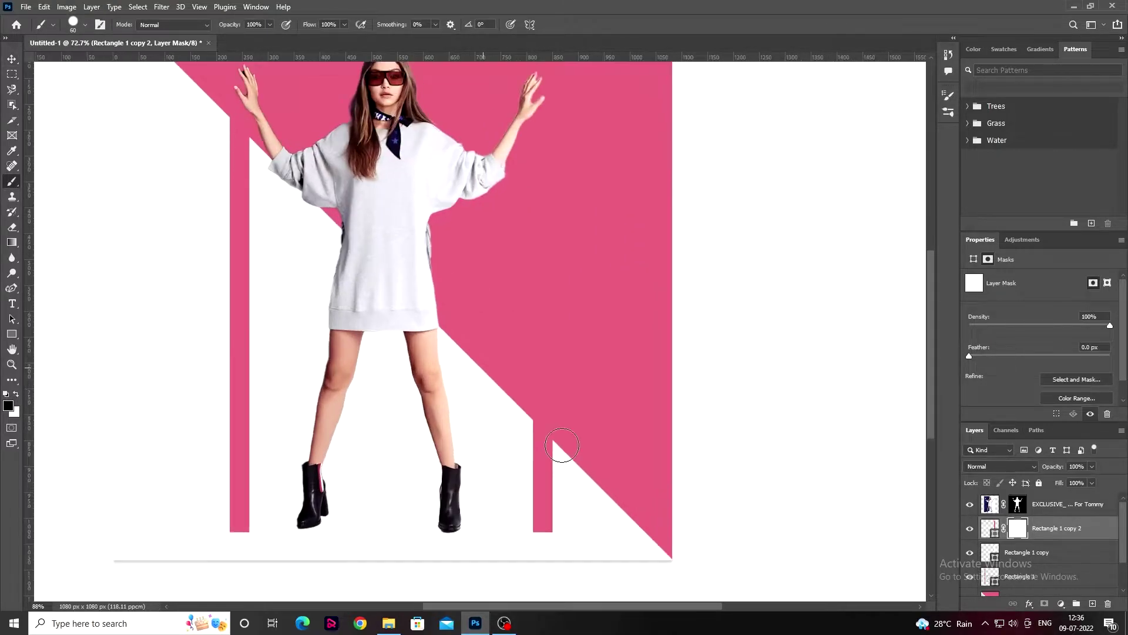
scroll(553, 437, "up", 3)
scroll(562, 433, "up", 3)
mouse_move(529, 335)
left_mouse_down()
mouse_move(560, 379)
mouse_move(532, 450)
left_mouse_up()
scroll(539, 371, "up", 2, "alt")
scroll(559, 371, "down", 2)
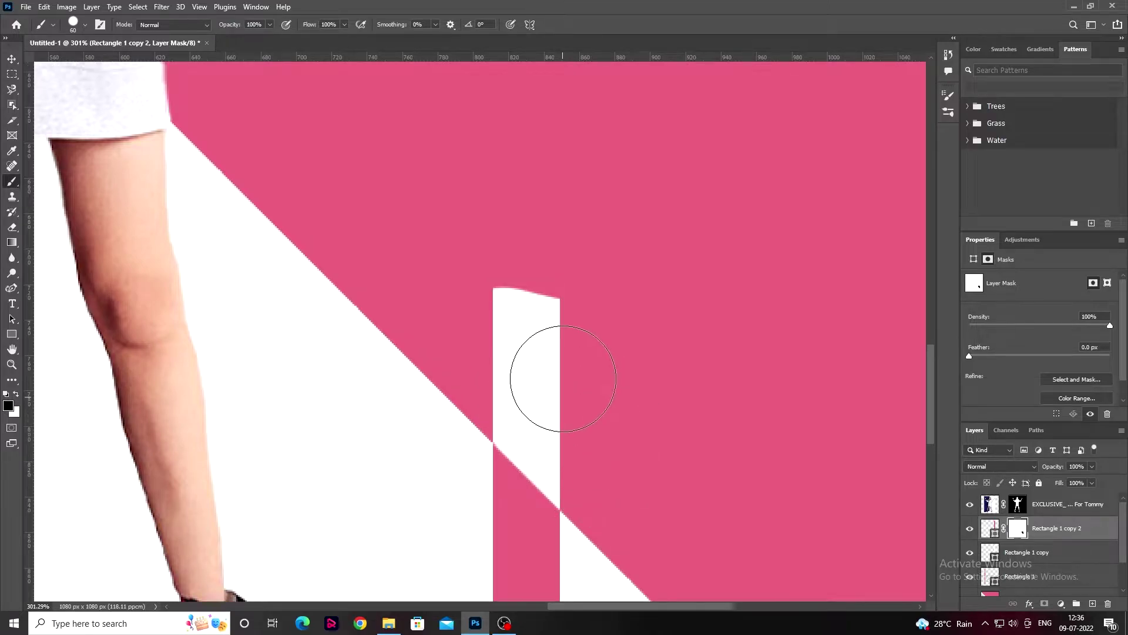
scroll(557, 248, "down", 3, "alt")
scroll(571, 277, "up", 2, "alt")
scroll(571, 277, "up", 2, "alt")
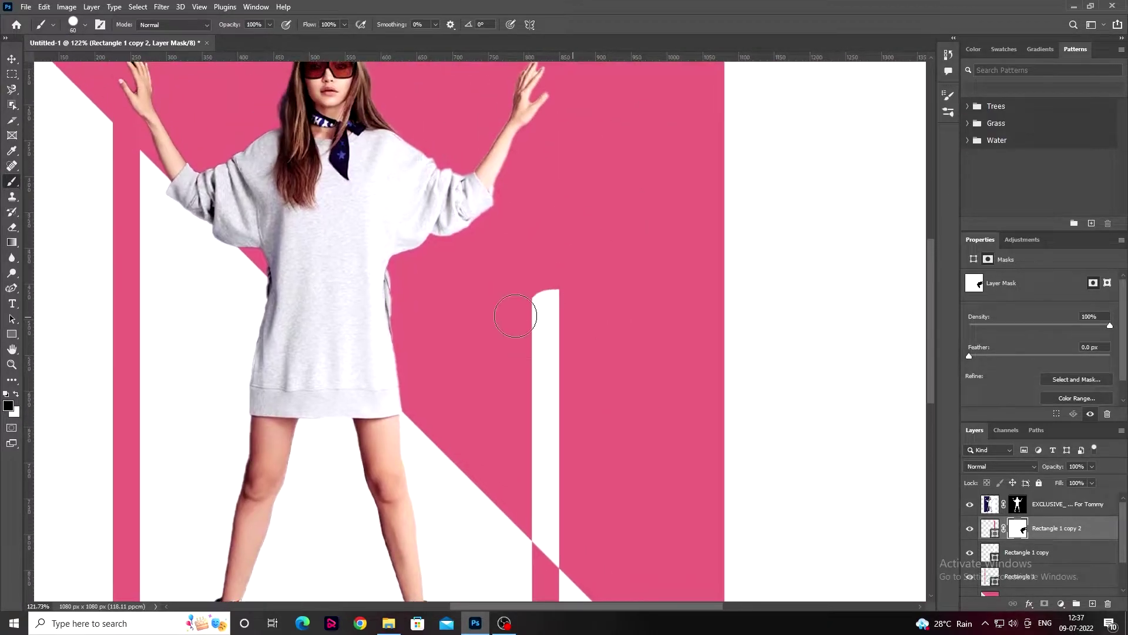
left_click_drag(536, 312, 522, 168)
Step: Fit the whole poster in the window and select the left bar's layer
scroll(571, 154, "down", 2, "alt")
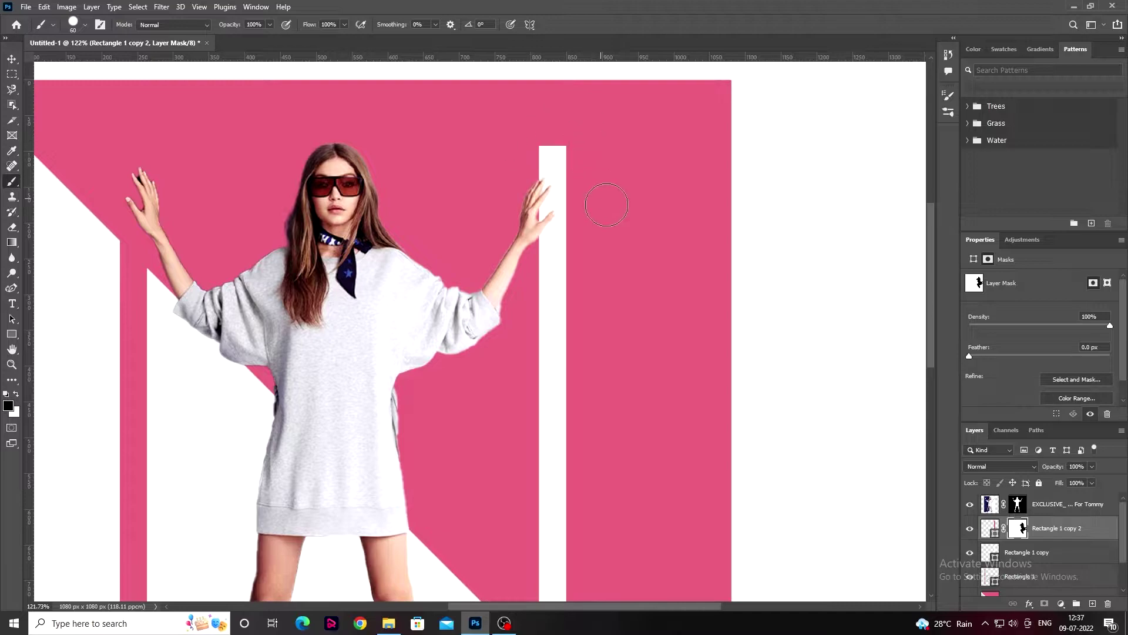
scroll(623, 203, "down", 3)
key("ctrl+0")
left_click(12, 58)
left_click(343, 282)
Step: Duplicate the left bar, make the copy white, and add a layer mask to it
key("ctrl+j")
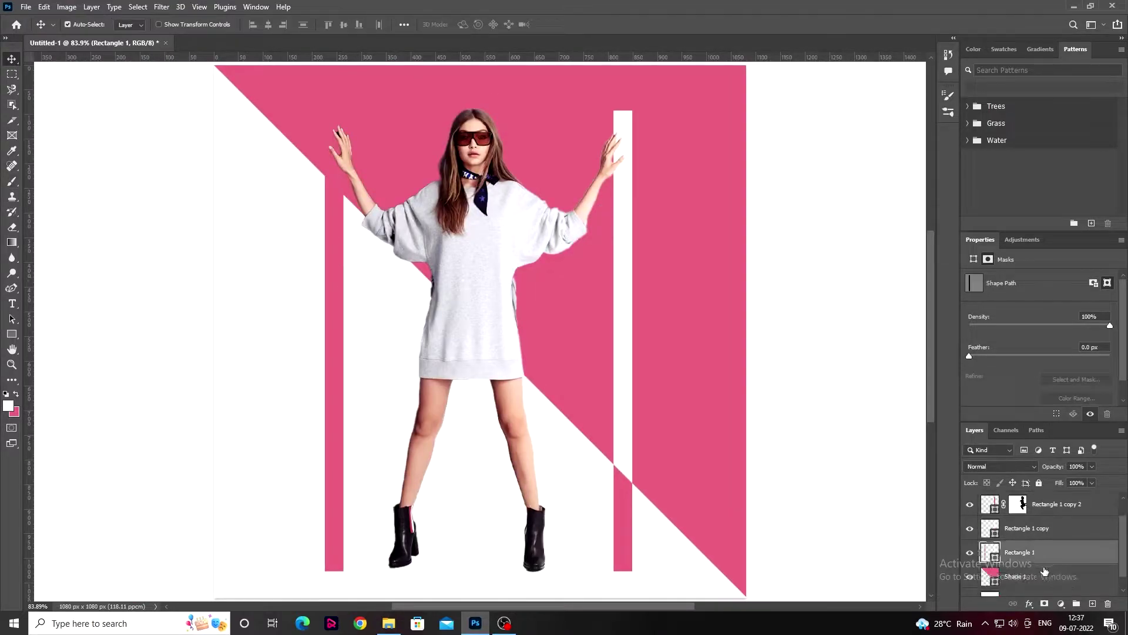
left_click(12, 333)
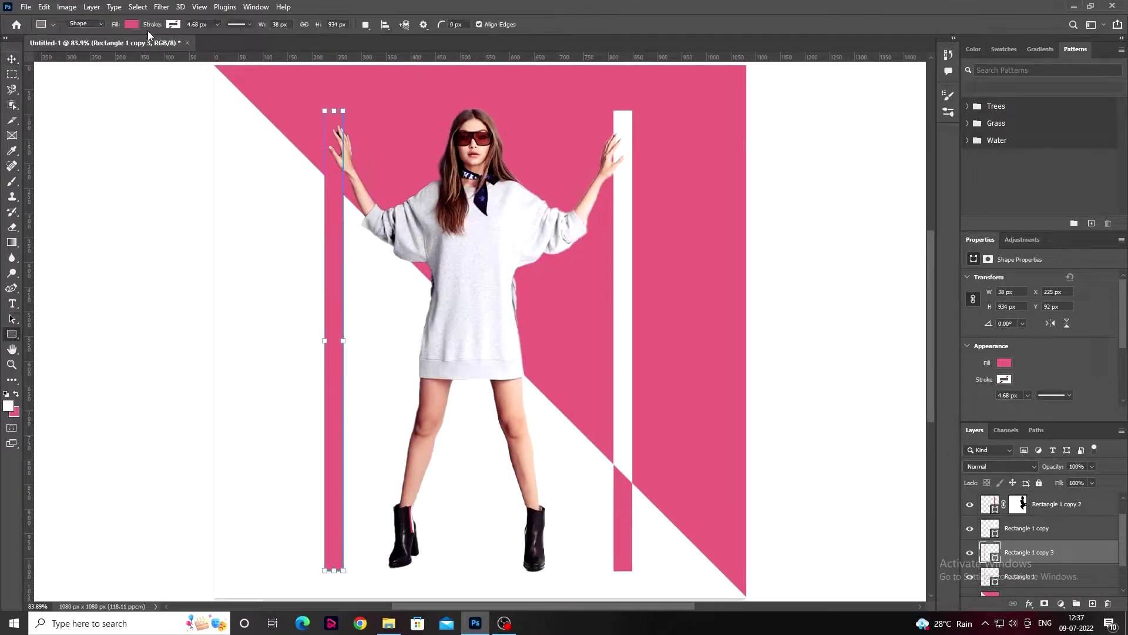
left_click(144, 24)
left_click(100, 78)
left_click(12, 59)
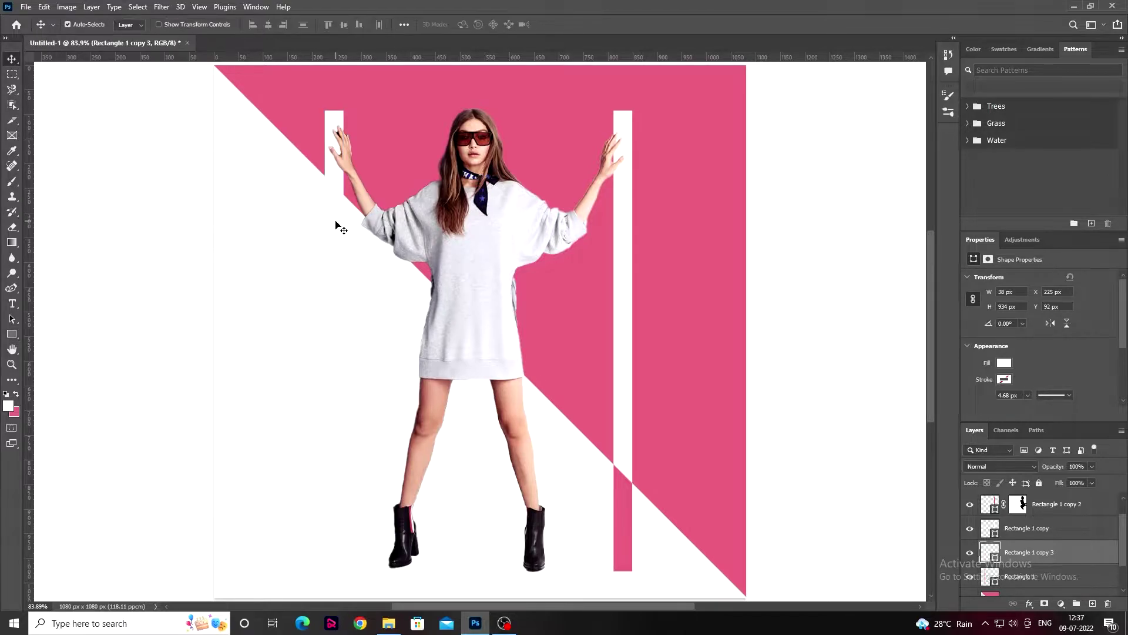
left_click(1044, 604)
Step: Paint the white copy's mask so the left bar stays pink down to its bottom
scroll(328, 151, "up", 7, "alt")
key("b")
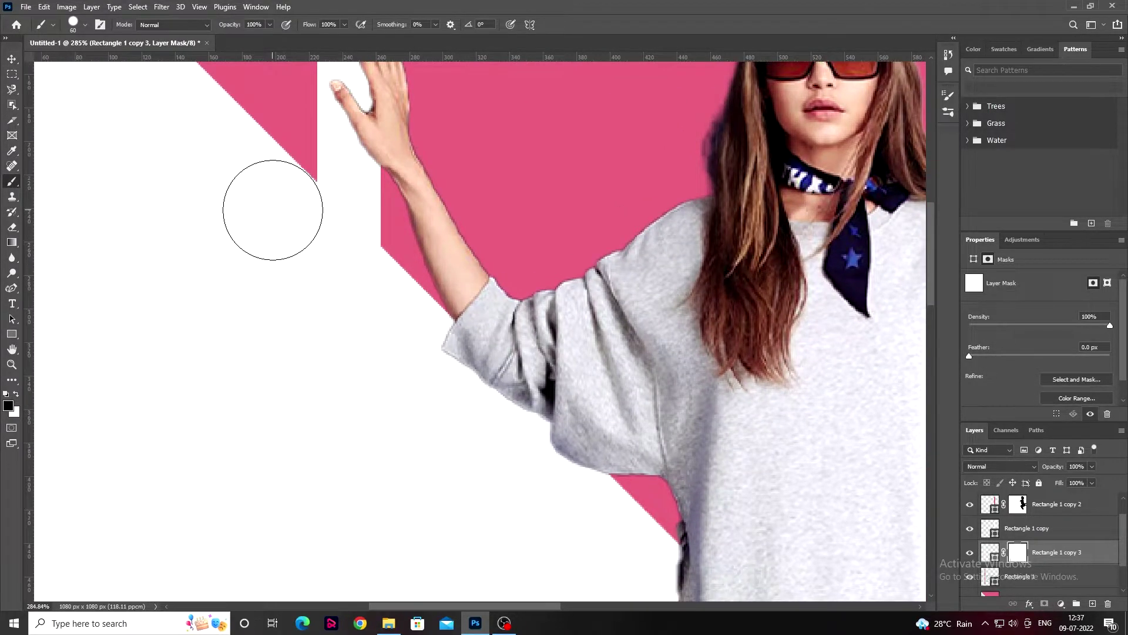
left_click_drag(273, 210, 344, 411)
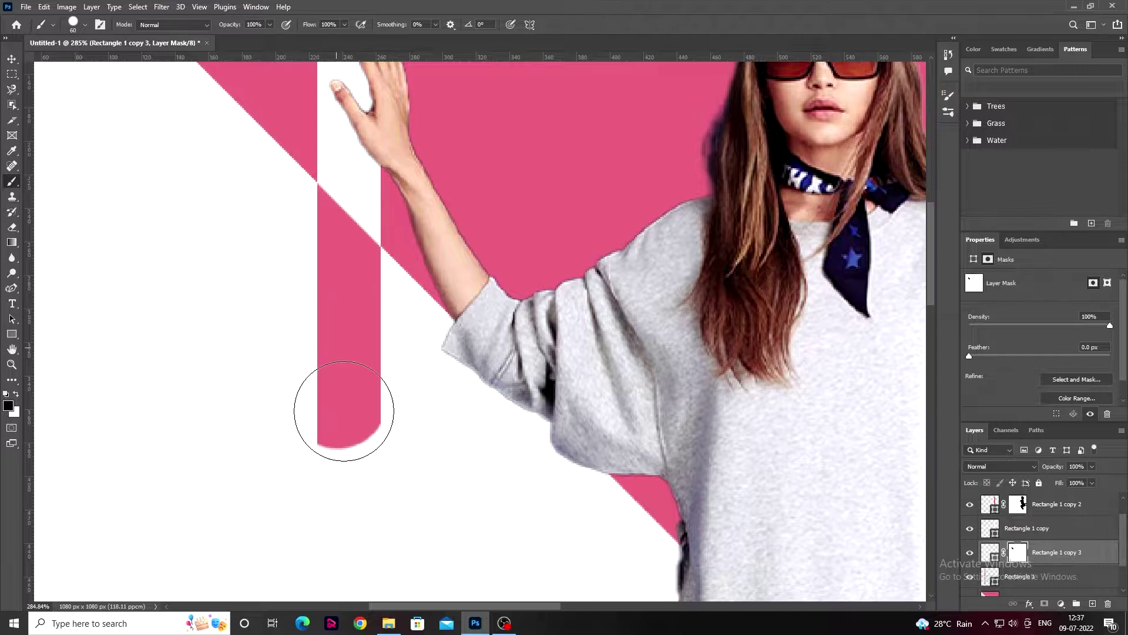
scroll(344, 411, "down", 7, "alt")
left_click_drag(343, 353, 344, 487)
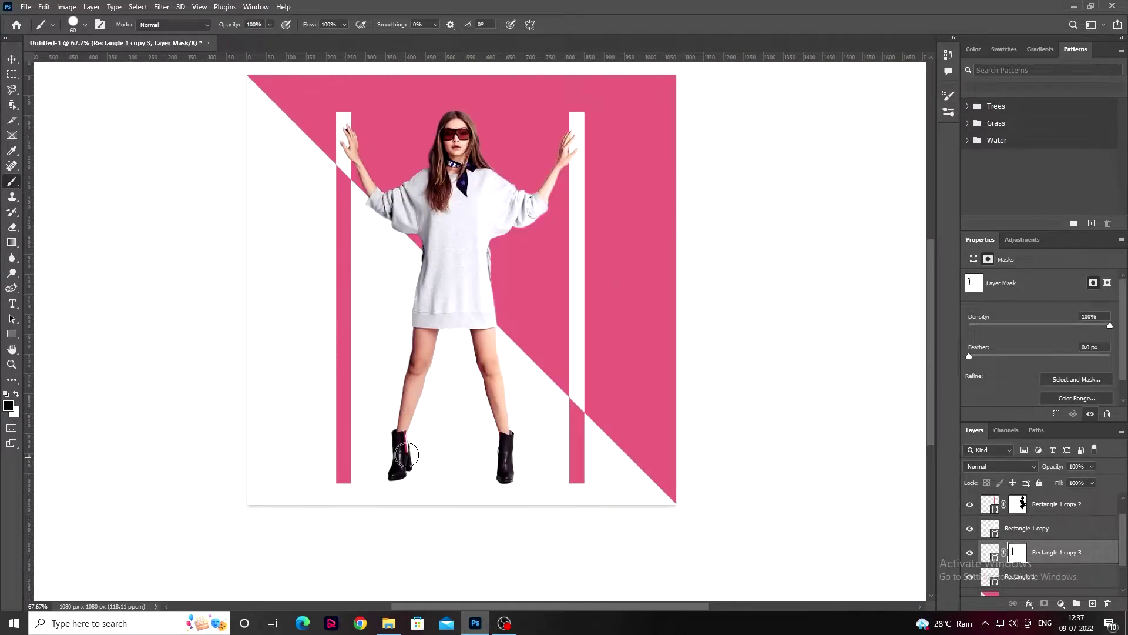
scroll(405, 454, "up", 2, "alt")
Step: Group the two bar rectangle layers as 'line 1'
left_click(1052, 504)
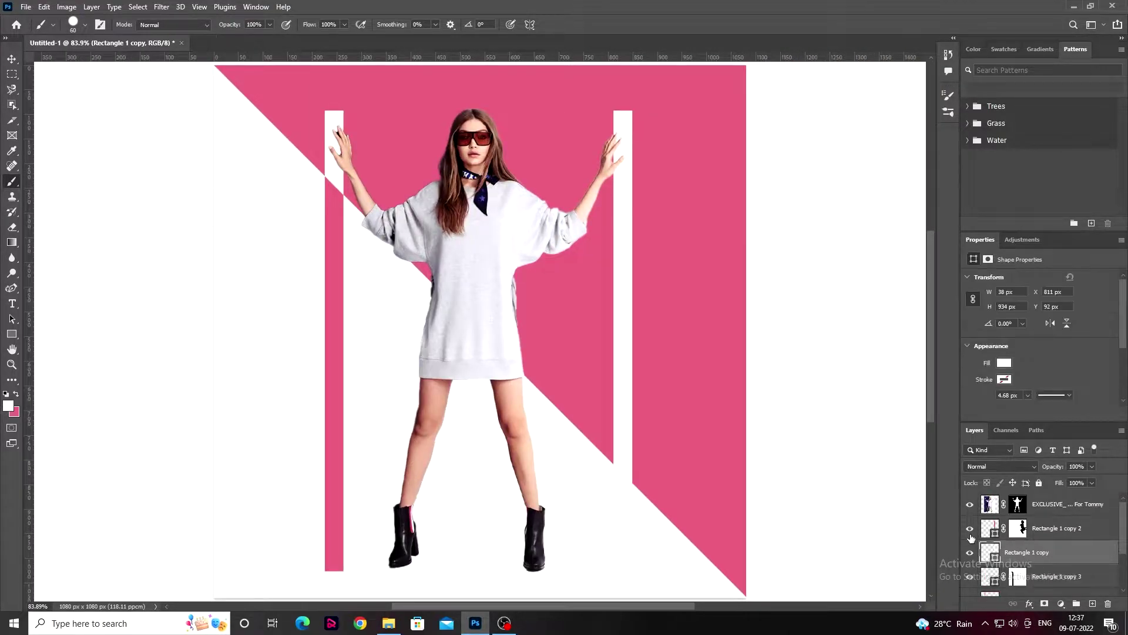
scroll(1052, 552, "up", 1)
left_click(1052, 551, "shift")
key("ctrl+g")
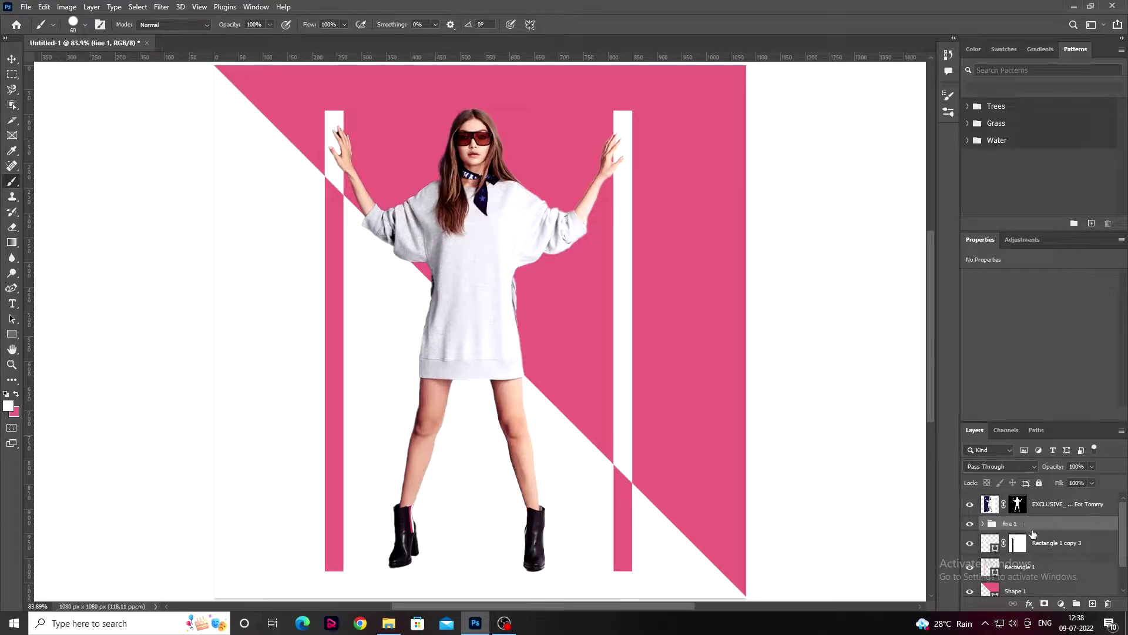
Step: Group Rectangle 1 copy 3 and Rectangle 1 as 'line 2', then add a blank mask to the model photo
left_click(1034, 542)
left_click(1035, 566, "shift")
key("ctrl+g")
double_click(1015, 538)
type("line 2")
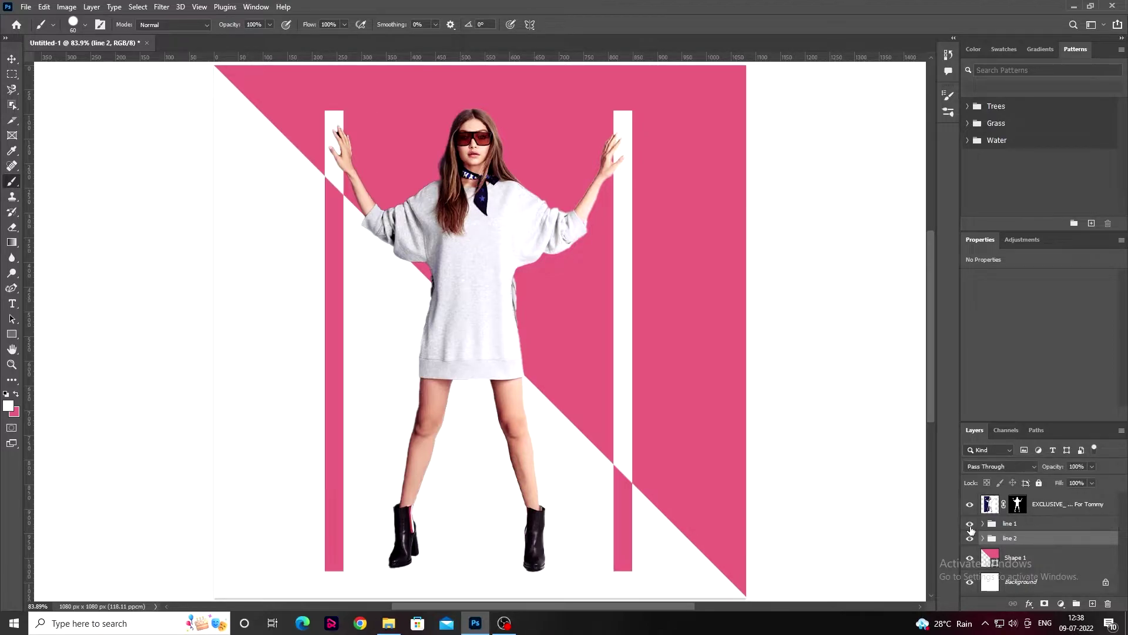
scroll(527, 429, "down", 1)
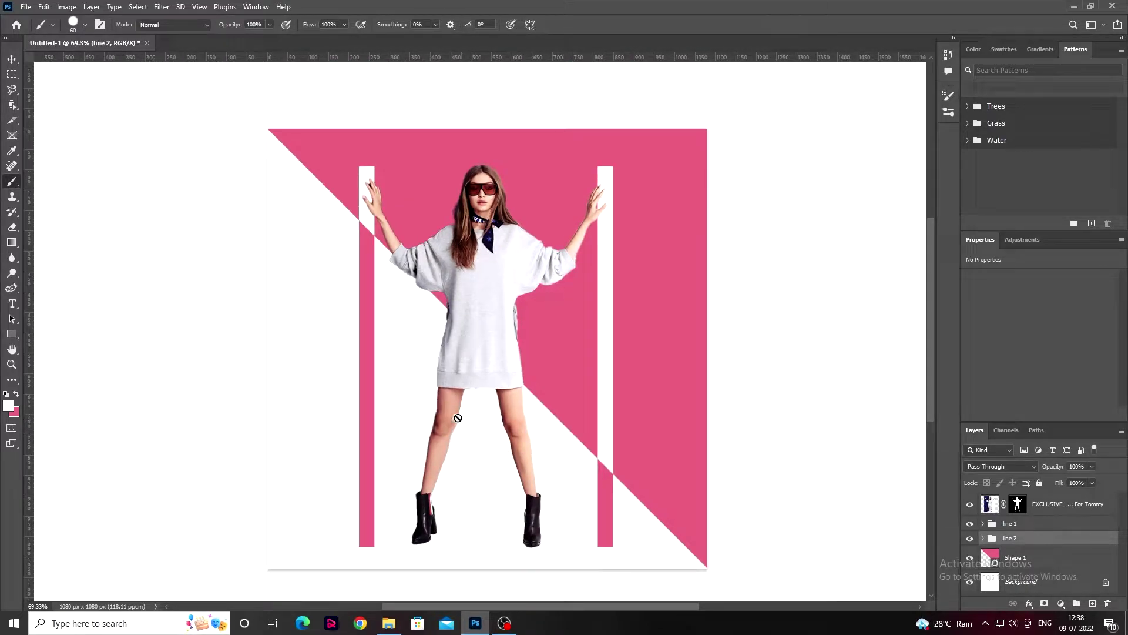
left_click(988, 502)
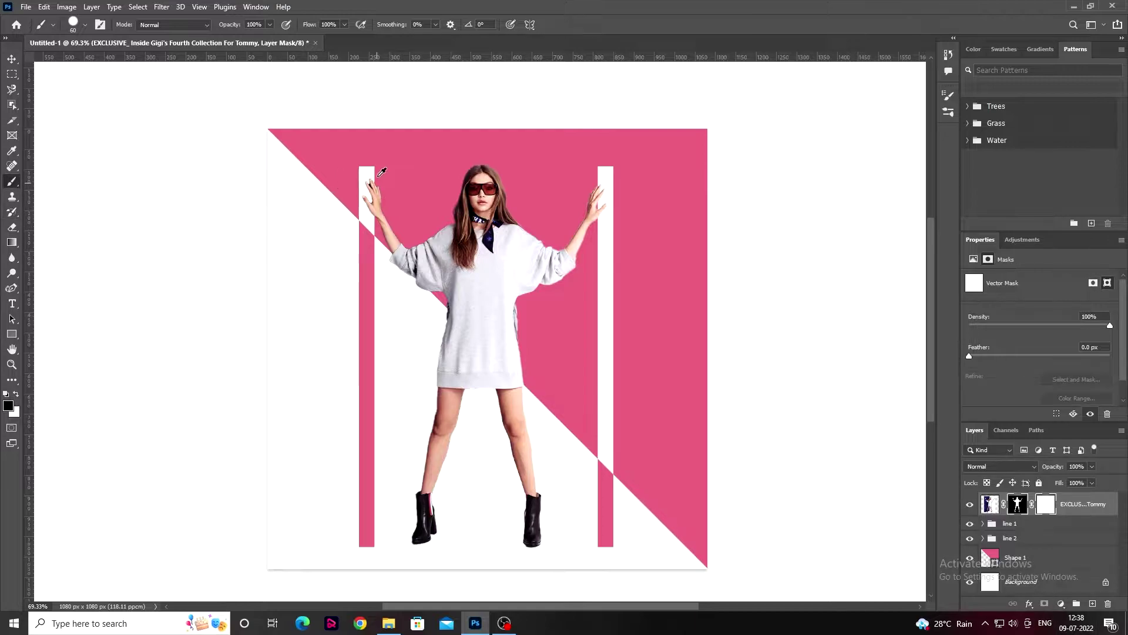
Step: Zoom in on the model's edges and delete the photo's extra blank vector mask
scroll(382, 172, "up", 4)
scroll(382, 171, "up", 2)
key("bracketleft")
key("bracketleft")
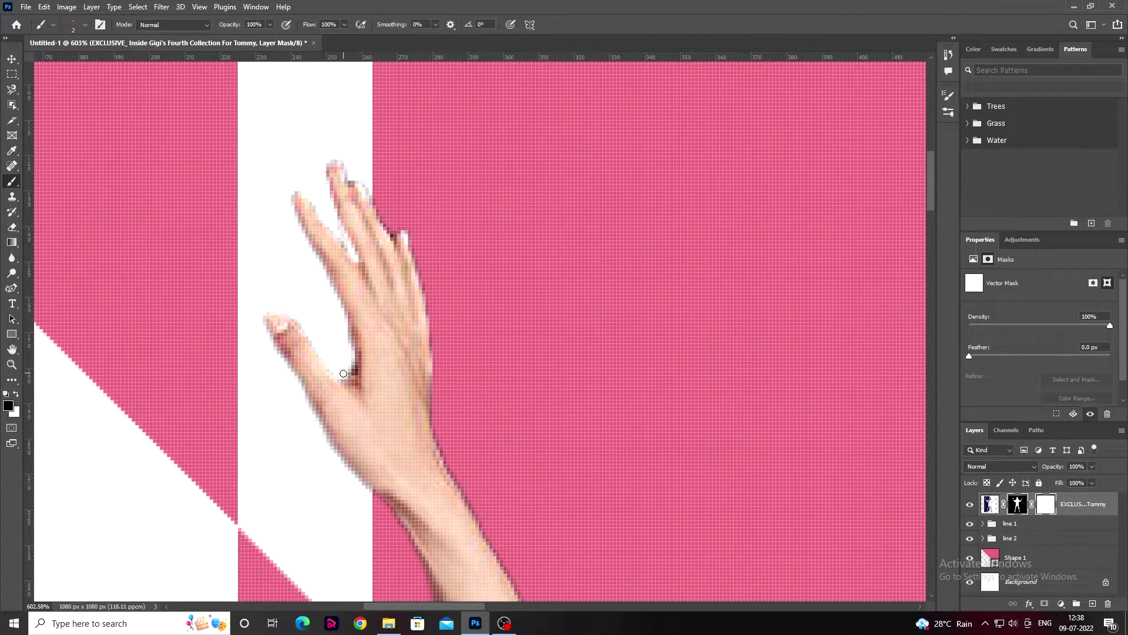
scroll(427, 294, "down", 5)
scroll(388, 174, "up", 5)
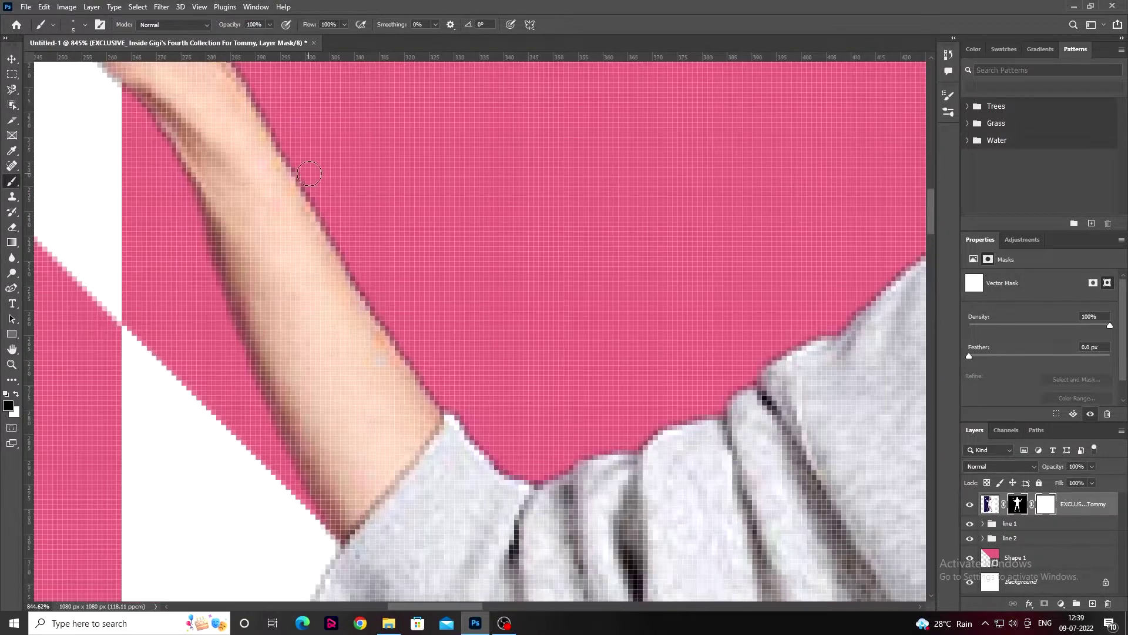
scroll(352, 141, "up", 2)
scroll(353, 141, "up", 2)
scroll(342, 178, "down", 2)
scroll(332, 216, "down", 2)
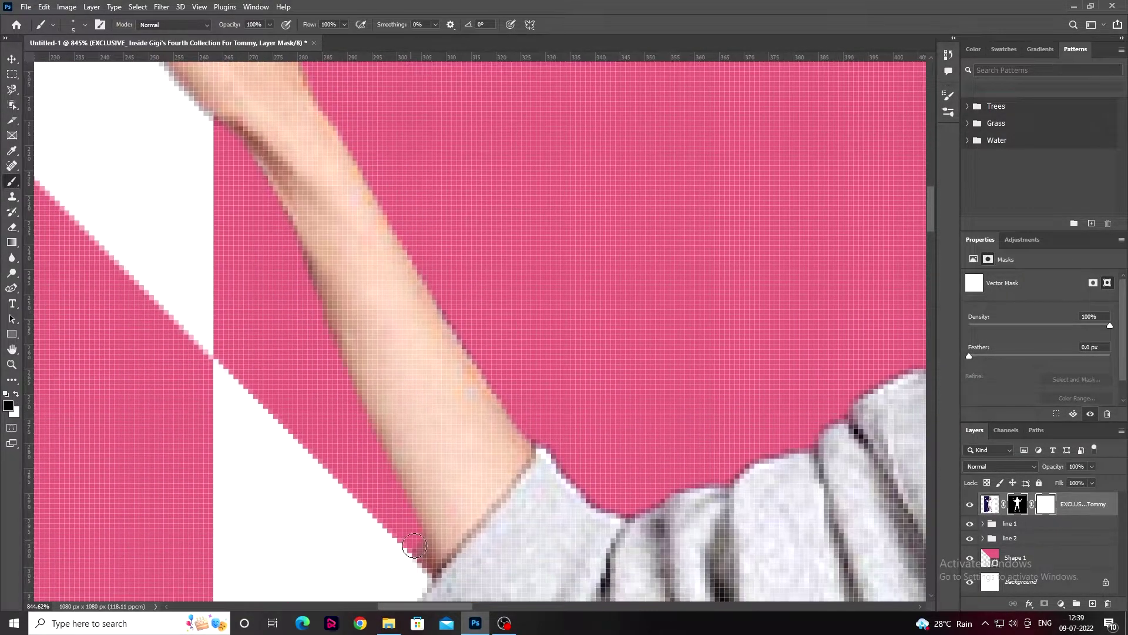
scroll(323, 252, "down", 2)
scroll(313, 290, "down", 2)
scroll(313, 291, "down", 2)
scroll(376, 260, "down", 2)
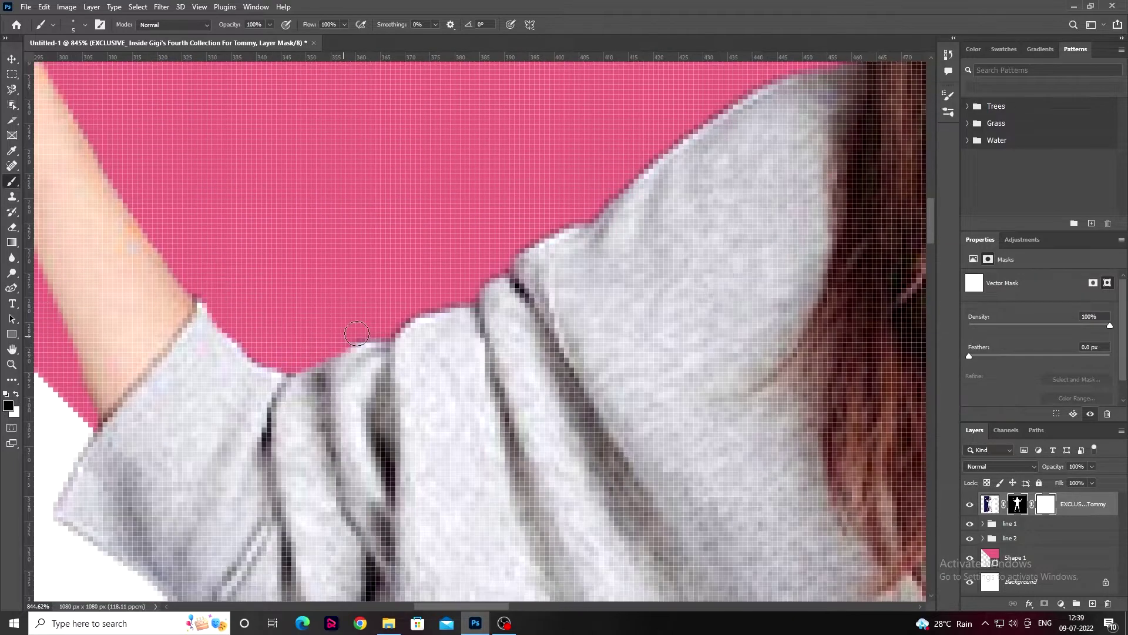
scroll(440, 230, "down", 2)
scroll(504, 198, "down", 2)
scroll(567, 168, "up", 4)
scroll(673, 126, "up", 2)
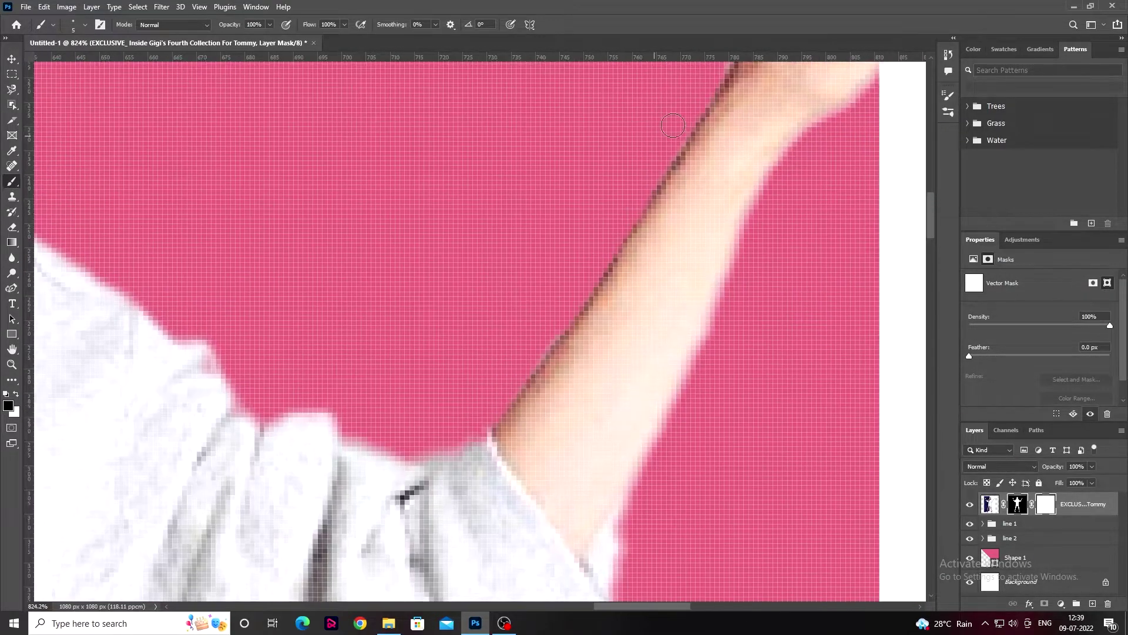
scroll(620, 231, "up", 2)
scroll(587, 232, "right", 2)
scroll(541, 176, "up", 2)
scroll(517, 129, "right", 2)
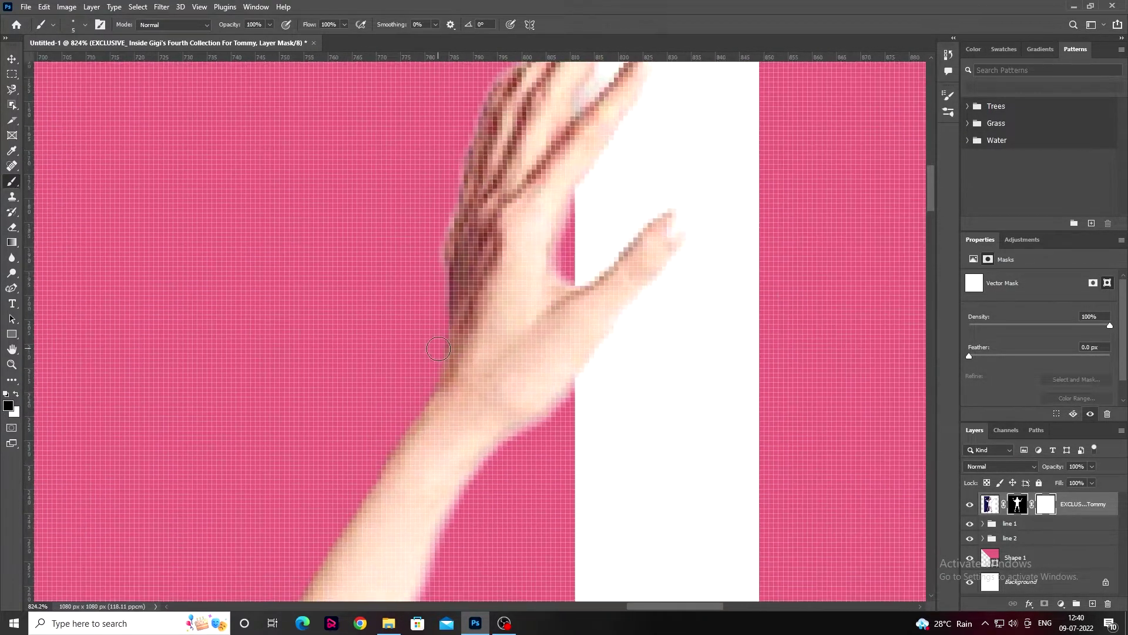
scroll(506, 108, "up", 2)
scroll(501, 174, "right", 2)
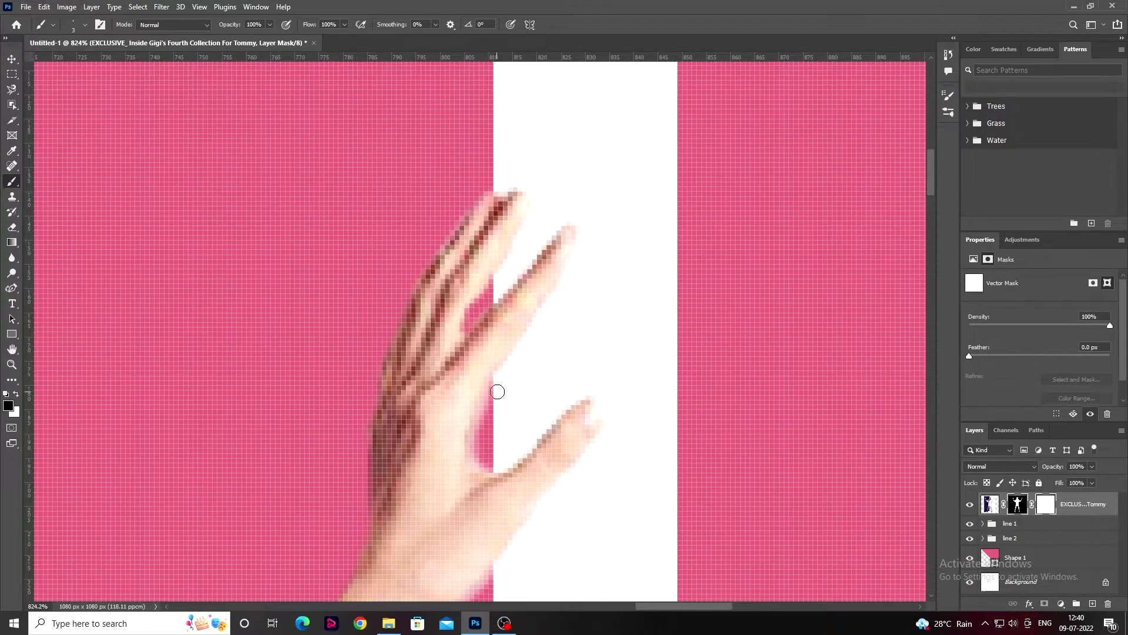
scroll(497, 392, "down", 3)
key("ctrl+z")
Step: Inspect the cut-out mask edges along the model's arms, legs and boots
scroll(537, 338, "up", 1, "alt")
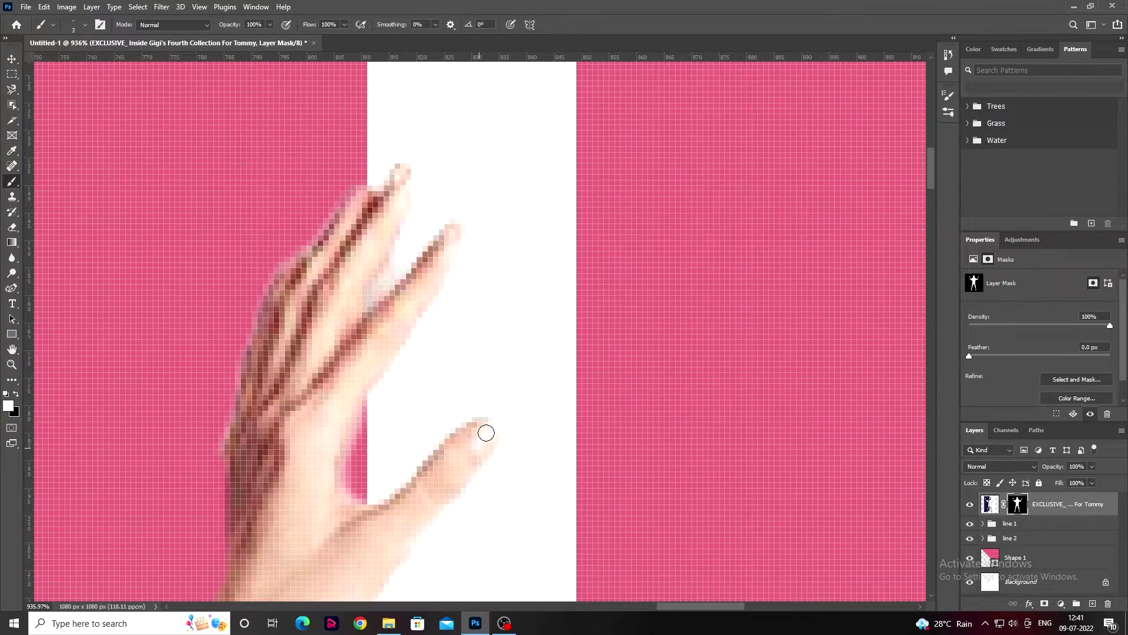
scroll(261, 369, "up", 1, "alt")
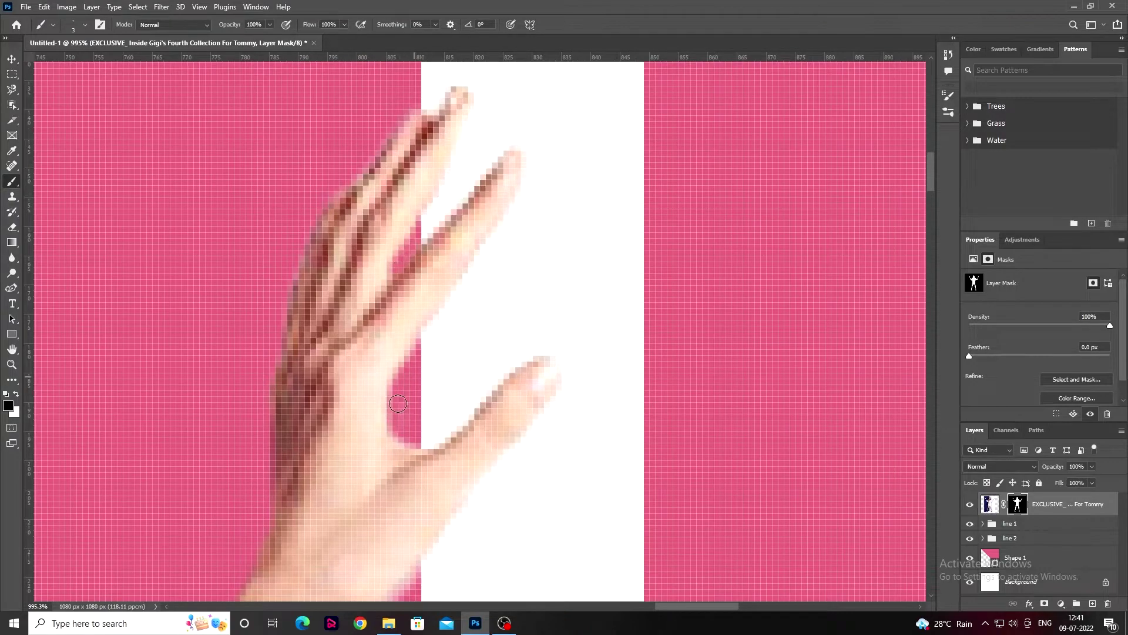
scroll(486, 330, "down", 3, "alt")
scroll(435, 358, "down", 3)
scroll(382, 392, "down", 2)
scroll(383, 392, "down", 3)
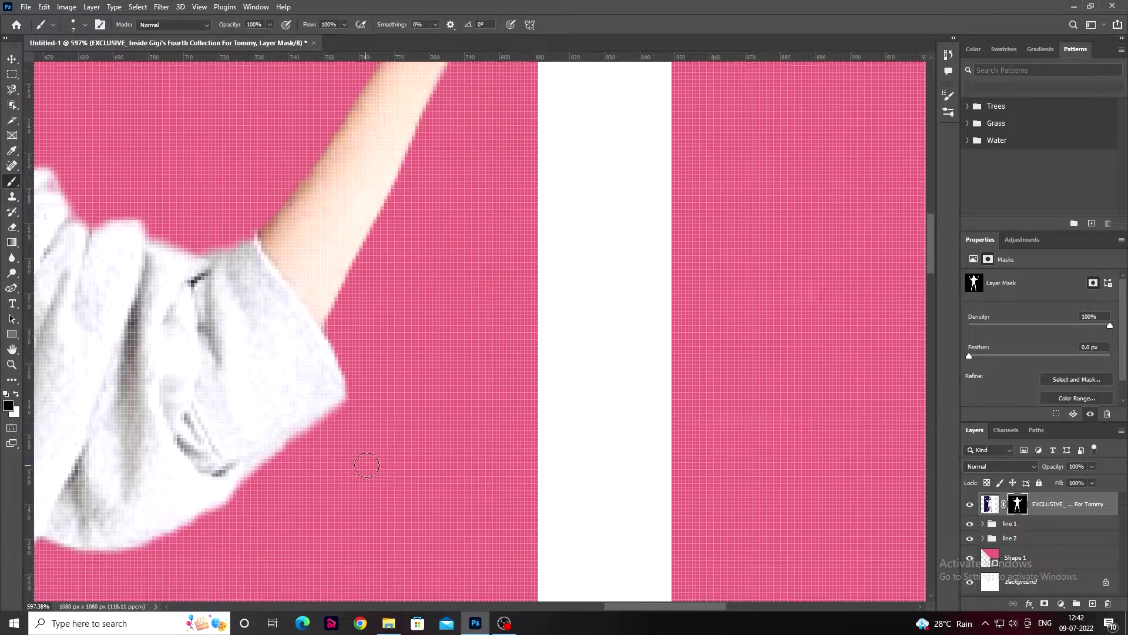
scroll(353, 376, "down", 2)
scroll(352, 377, "left", 3)
scroll(329, 365, "left", 3)
scroll(306, 352, "left", 2)
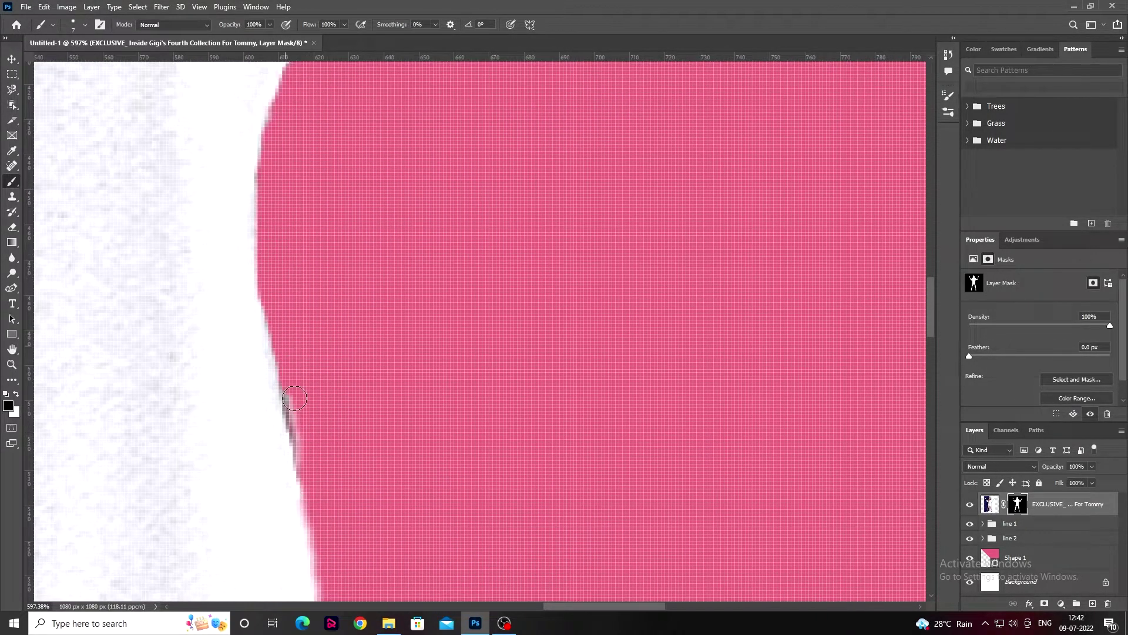
scroll(352, 324, "down", 3, "alt")
scroll(189, 264, "down", 3, "alt")
scroll(147, 250, "down", 1, "alt")
scroll(286, 241, "up", 5, "alt")
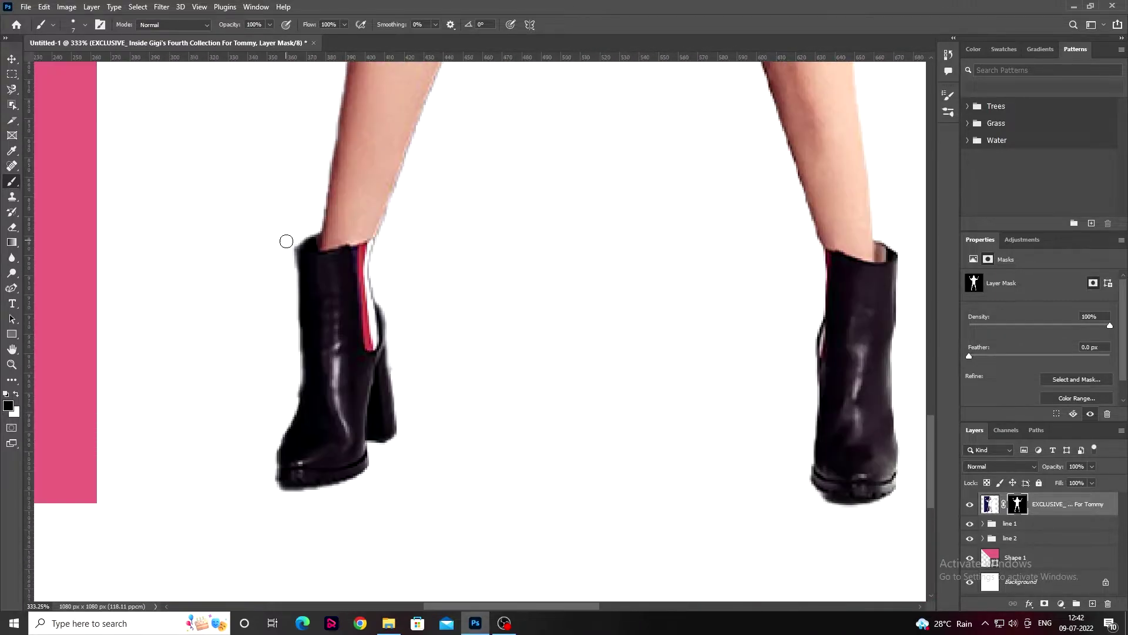
scroll(384, 370, "up", 5)
scroll(320, 298, "up", 3, "alt")
scroll(375, 383, "down", 2)
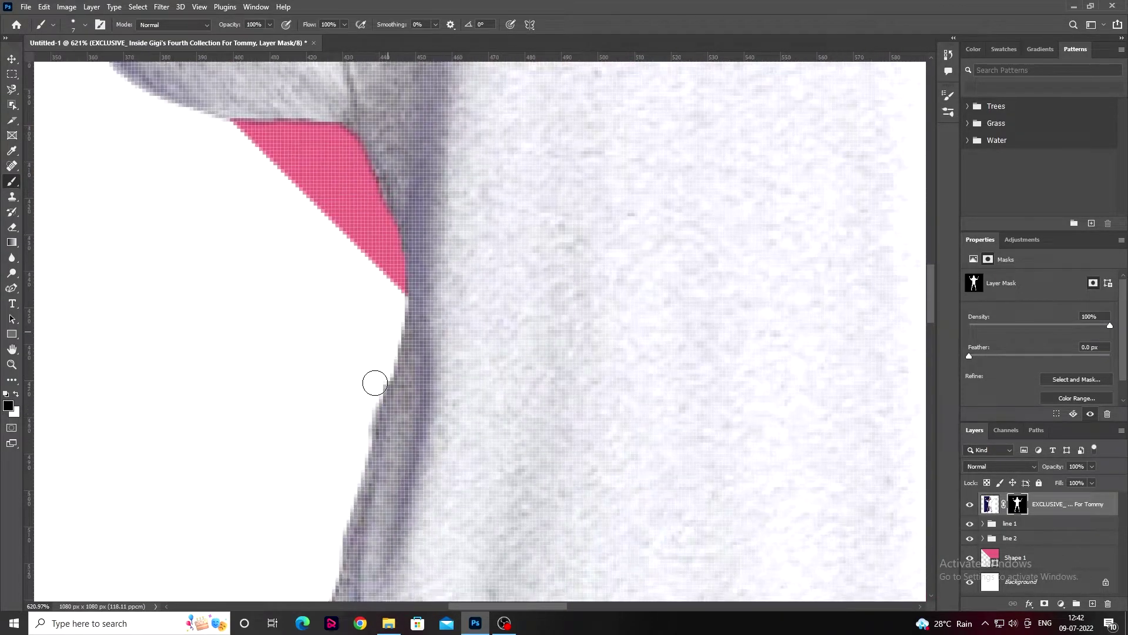
scroll(306, 392, "down", 1)
scroll(305, 392, "down", 5)
scroll(270, 383, "down", 3)
scroll(340, 282, "down", 3)
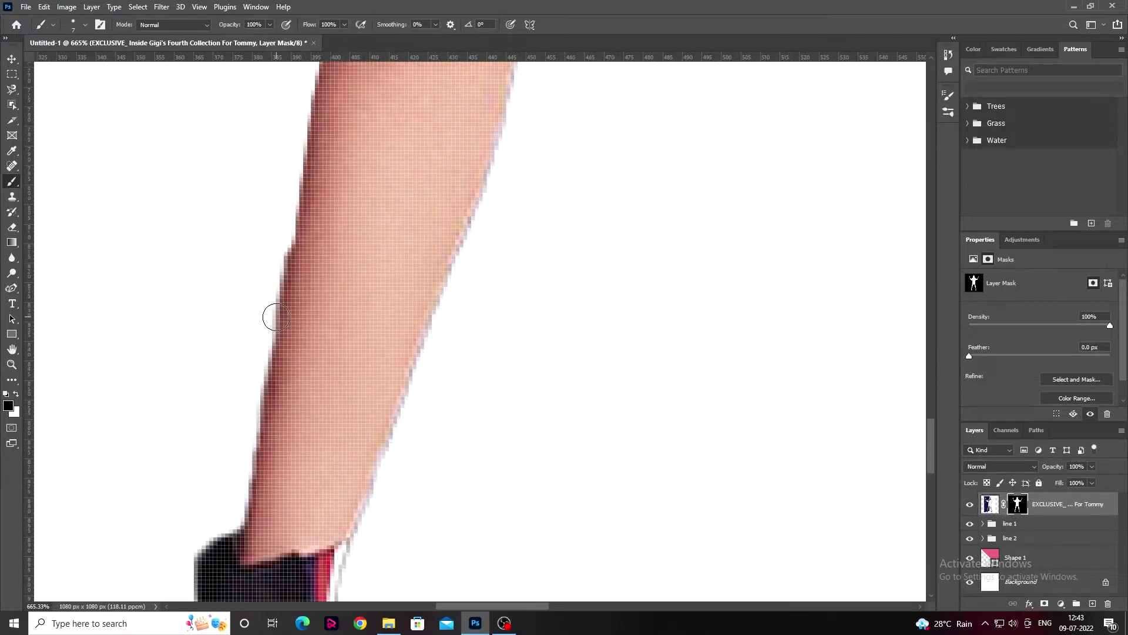
scroll(272, 313, "down", 2)
scroll(403, 254, "up", 2)
scroll(395, 383, "up", 4)
scroll(459, 151, "up", 3)
scroll(459, 151, "right", 2)
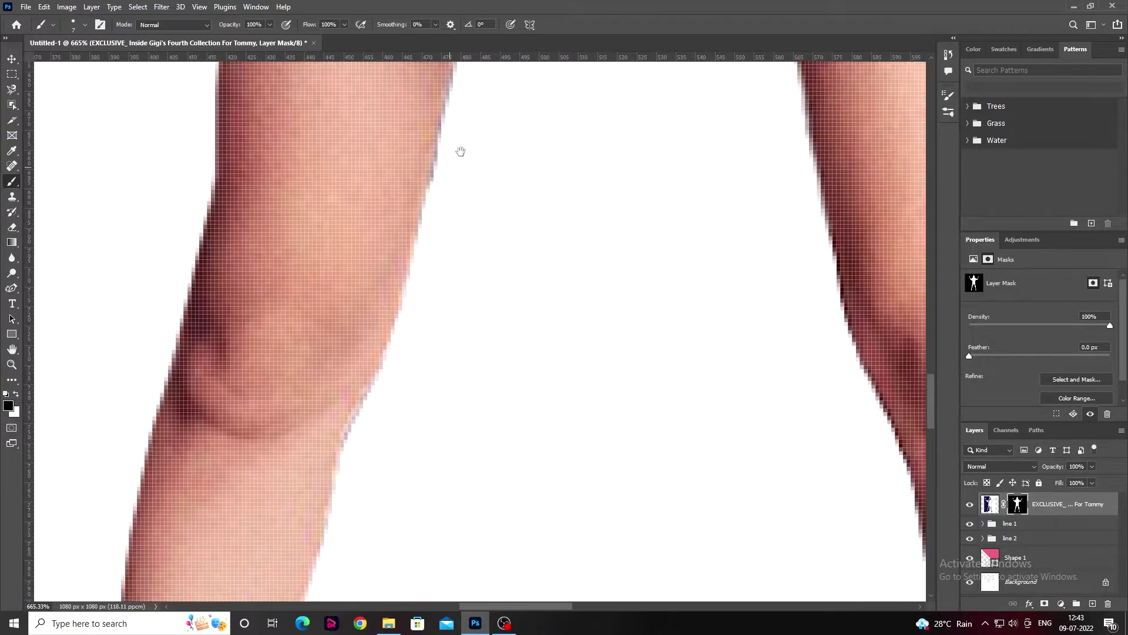
scroll(593, 263, "right", 3)
scroll(592, 262, "down", 3)
scroll(546, 308, "down", 3)
scroll(478, 206, "down", 2)
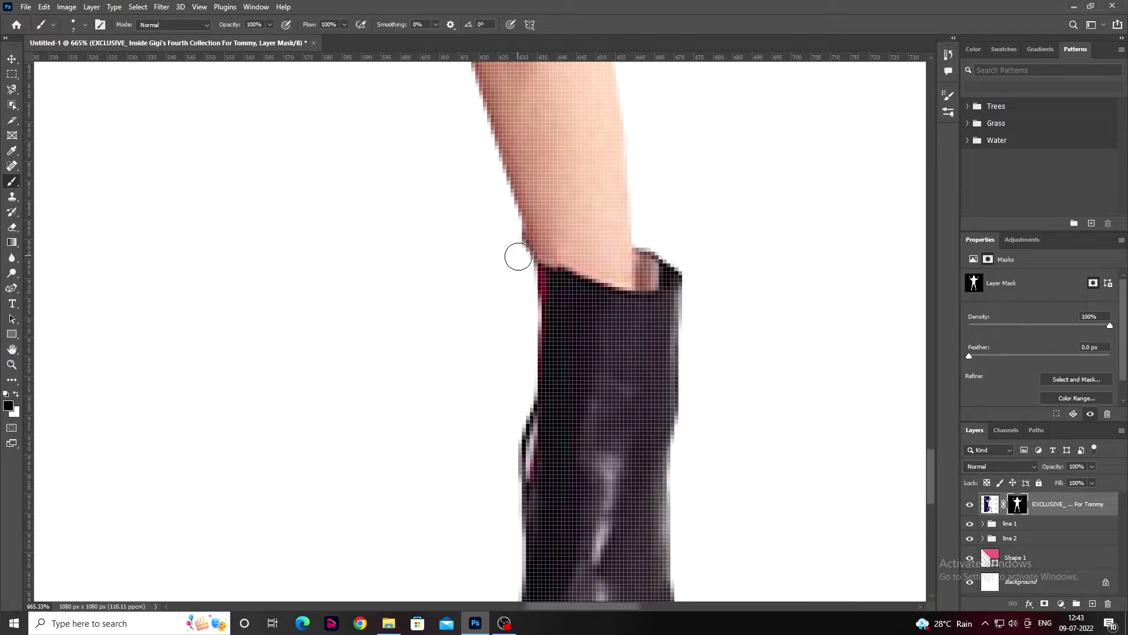
scroll(517, 254, "down", 4, "alt")
scroll(374, 219, "up", 5)
scroll(374, 220, "down", 4, "alt")
scroll(374, 219, "down", 1, "alt")
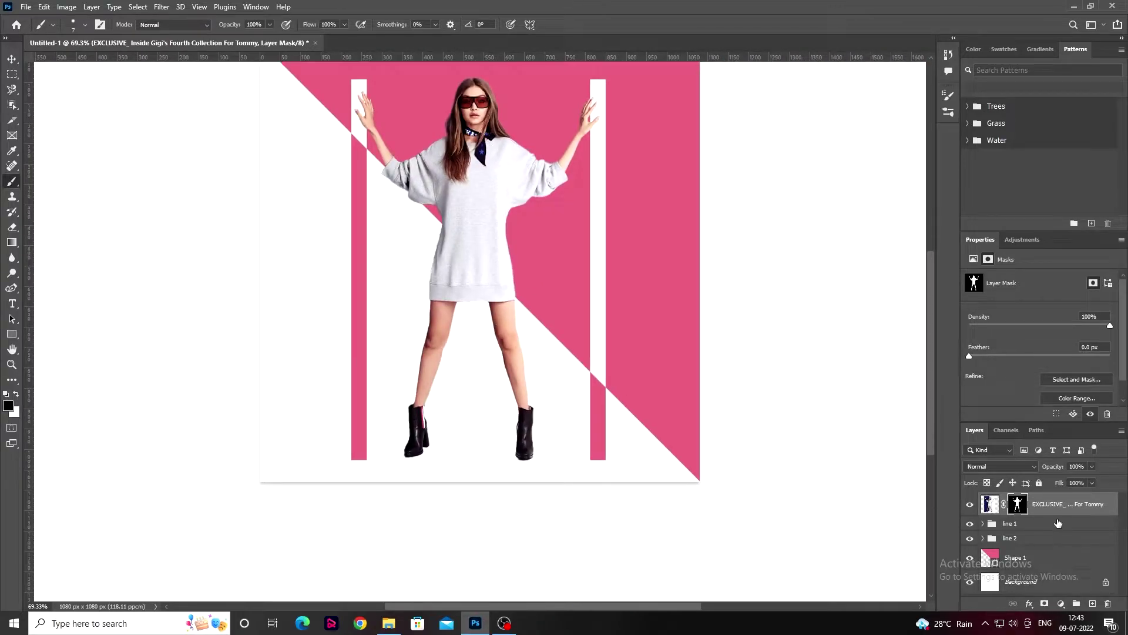
Step: Add a new empty layer above the photo and set the colour to pure black
left_click(1092, 604)
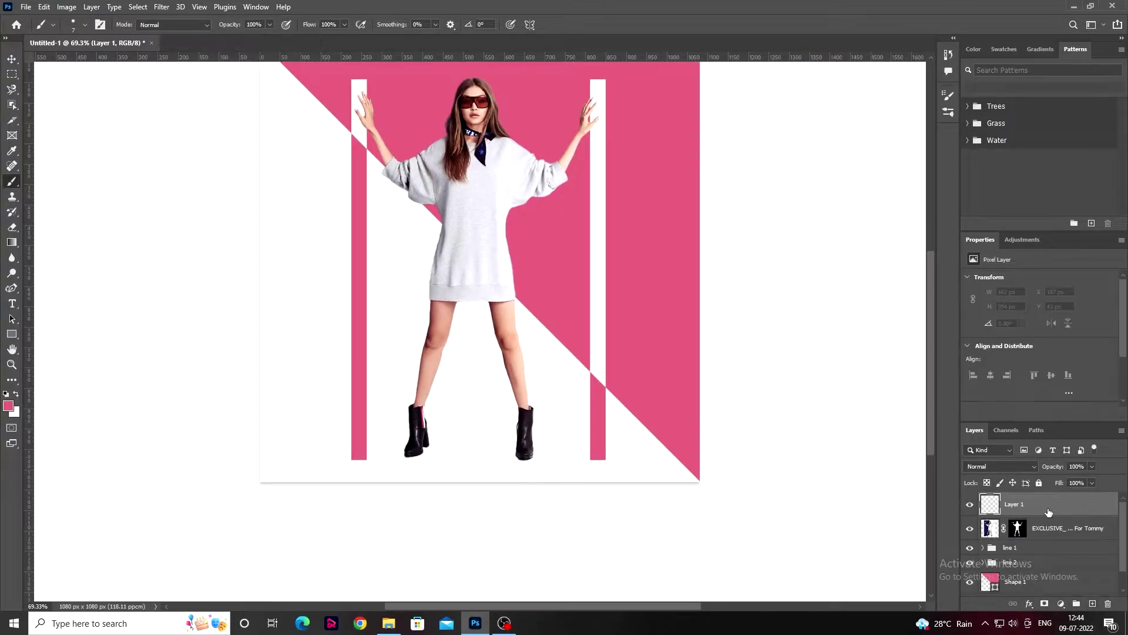
left_click(14, 414)
left_click(820, 420)
left_click(1083, 266)
Step: Paint a soft shadow between the boots with a low-opacity, 8% flow Soft Round brush, then fit the poster in view
right_click(537, 192)
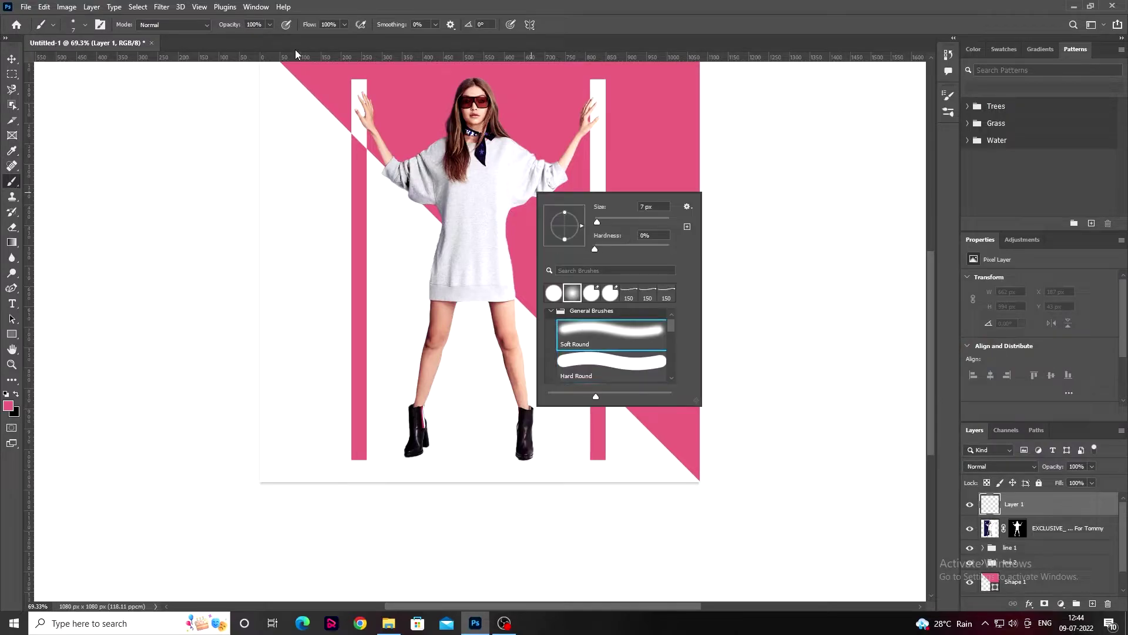
left_click(270, 25)
left_click(345, 24)
left_click_drag(349, 37, 296, 37)
scroll(477, 365, "down", 2)
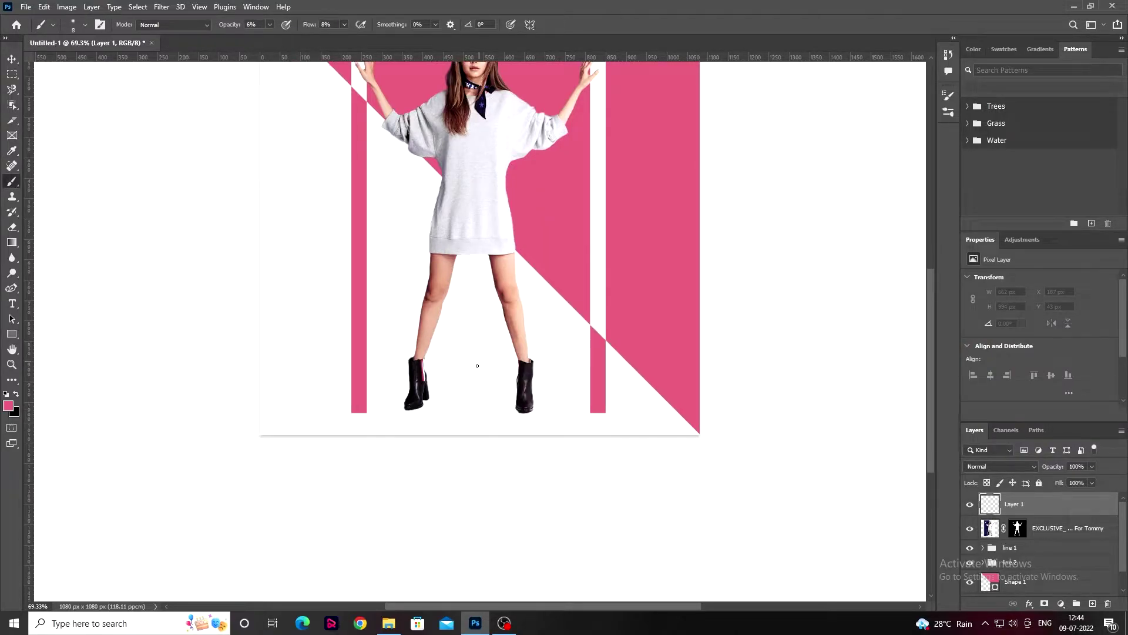
left_click_drag(479, 399, 494, 399)
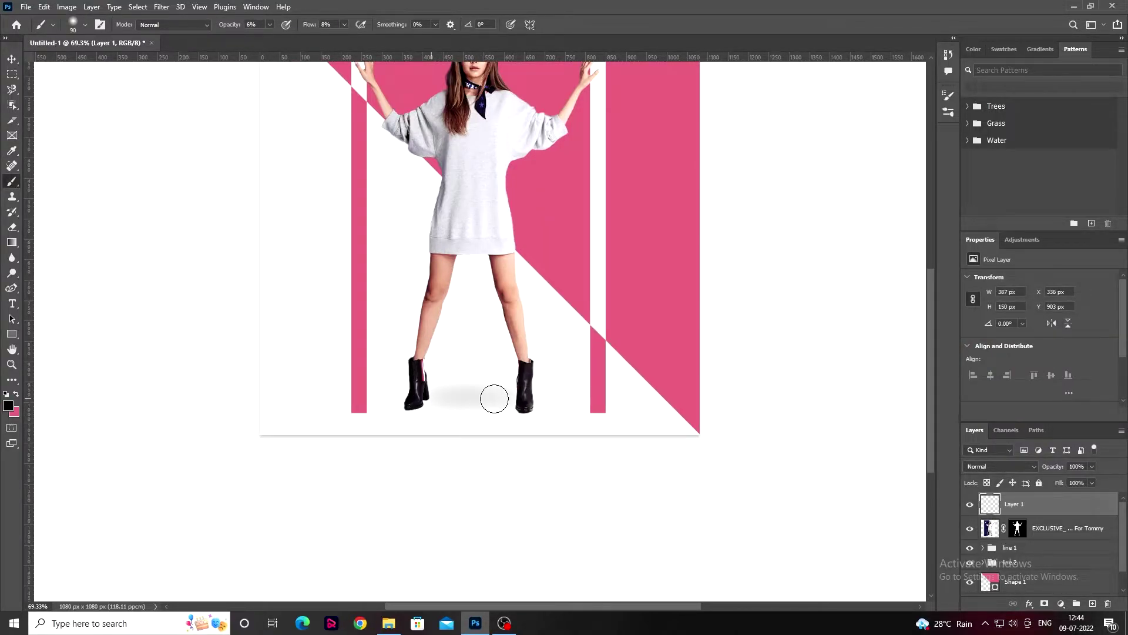
key("ctrl+0")
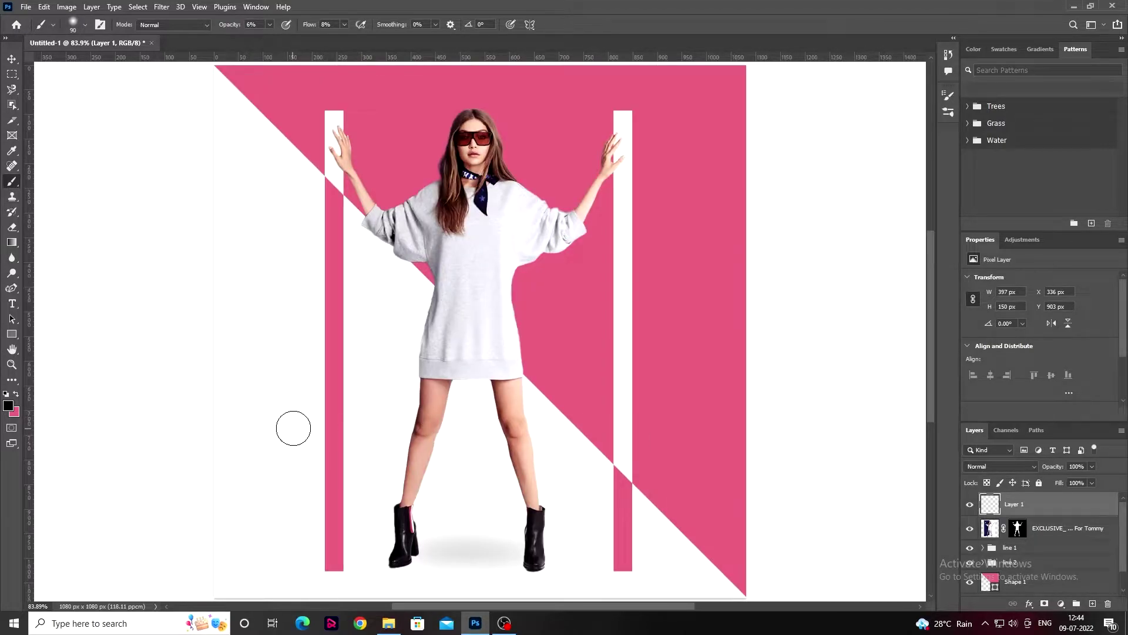
Step: Bring up the shape tool choices in the toolbar
scroll(242, 373, "up", 2)
scroll(224, 353, "down", 1)
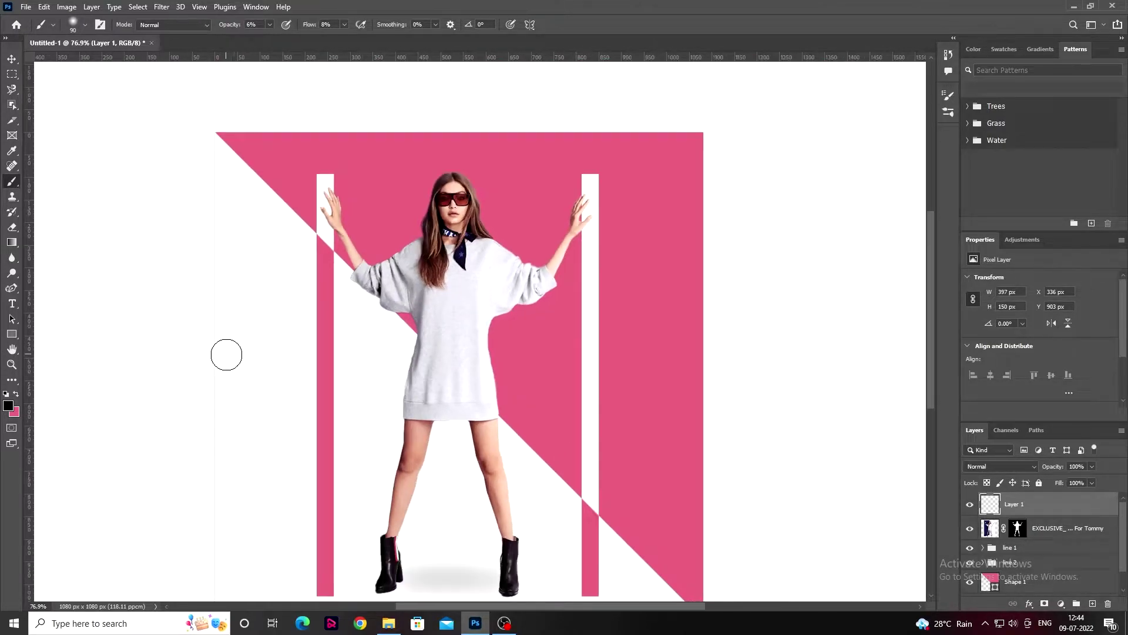
left_click(11, 74)
right_click(12, 333)
Step: Draw a small pink circle with no outline in the top-left white corner
left_click(56, 345)
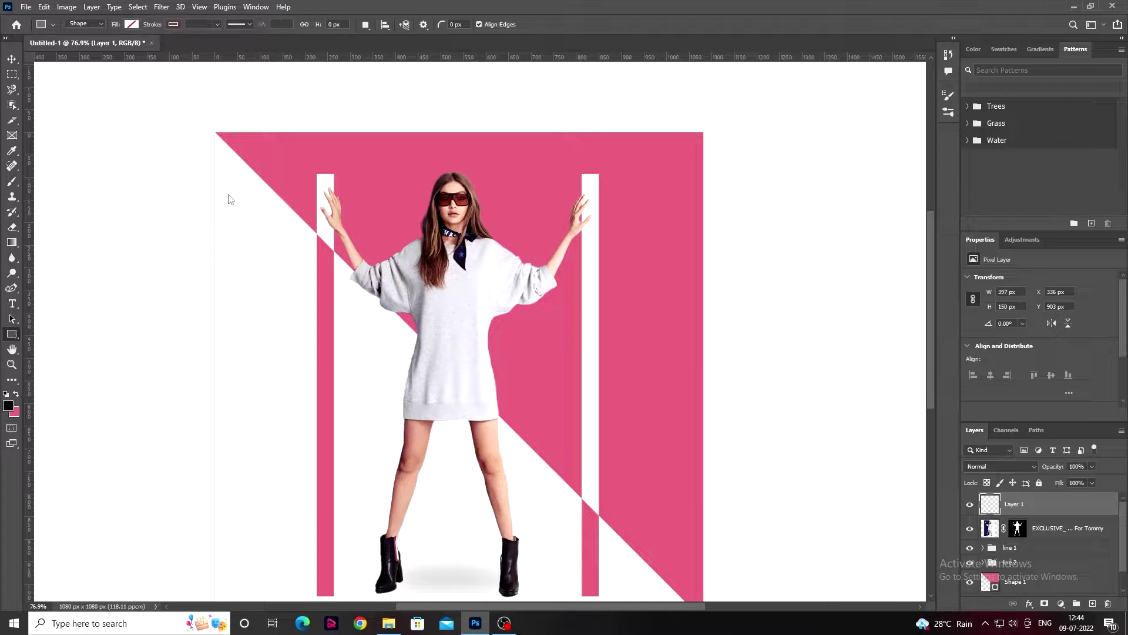
left_click_drag(226, 193, 256, 220)
left_click(132, 24)
left_click(59, 87)
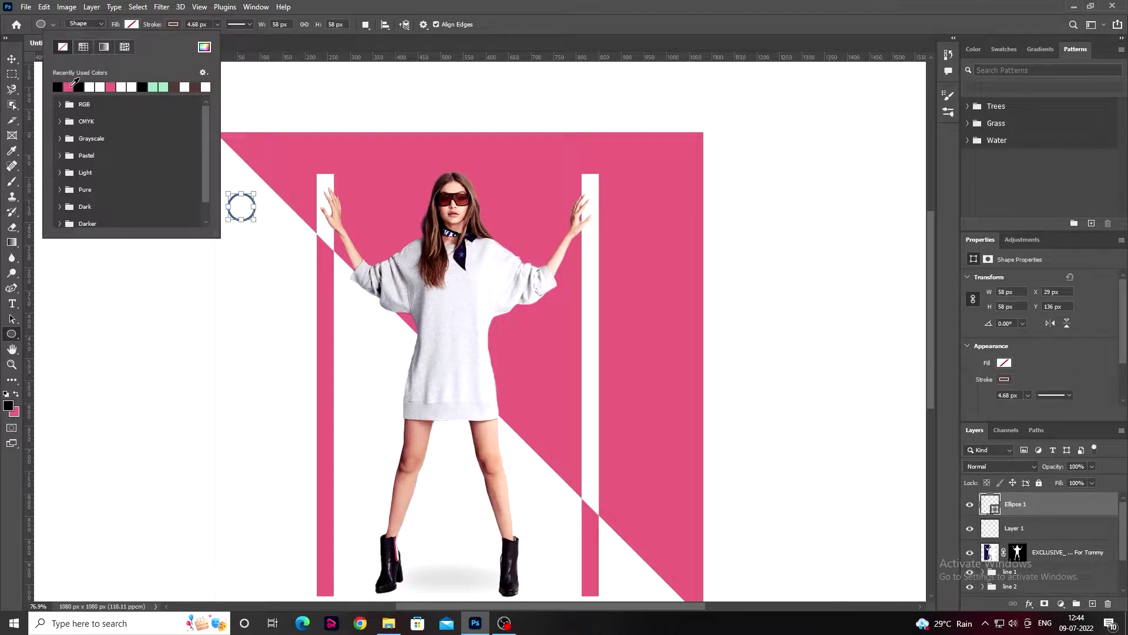
left_click(173, 24)
left_click(12, 59)
Step: Add two progressively smaller circle copies trailing diagonally below the original
mouse_move(241, 201)
left_mouse_down()
mouse_move(251, 232)
mouse_move(263, 225)
mouse_move(272, 239)
left_mouse_up()
key("ctrl+t")
left_click(572, 25)
key("ctrl+t")
left_click(582, 25)
scroll(347, 269, "down", 1)
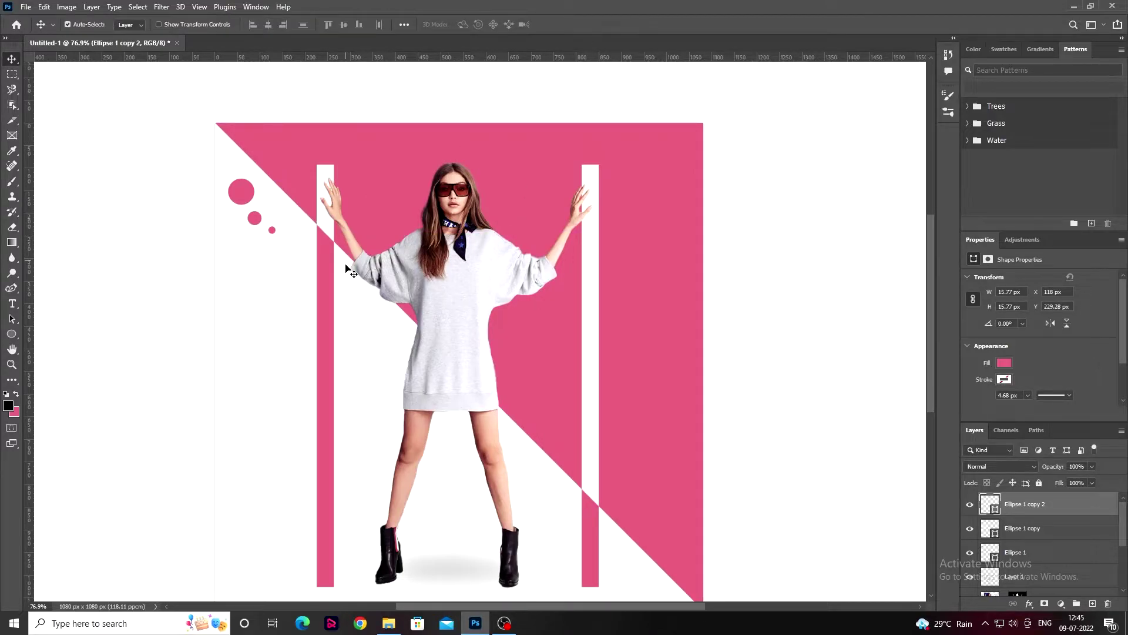
Step: Type 'Womens' left of the pink bar, capitalising only the W
left_click(11, 303)
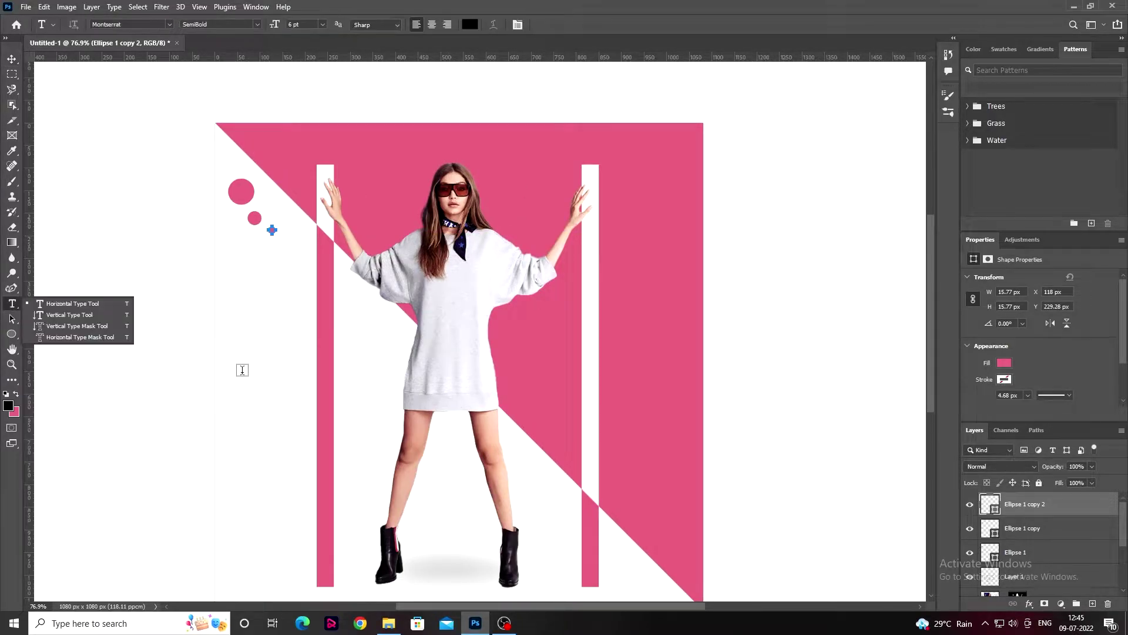
left_click(324, 394)
type("WOMENS")
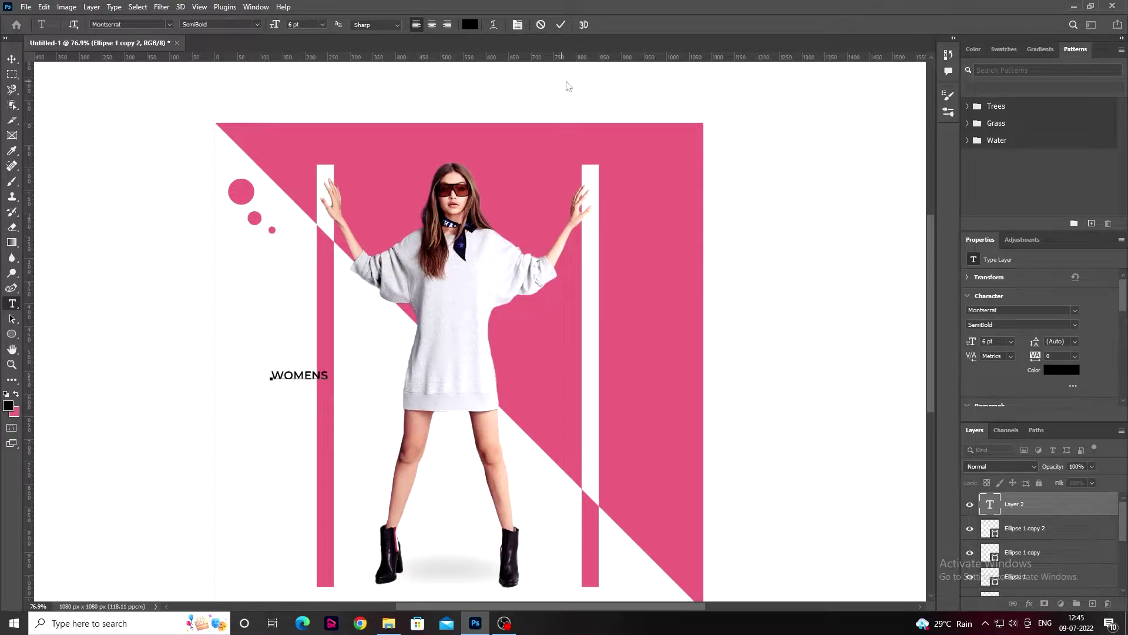
left_click(561, 24)
scroll(976, 381, "down", 3)
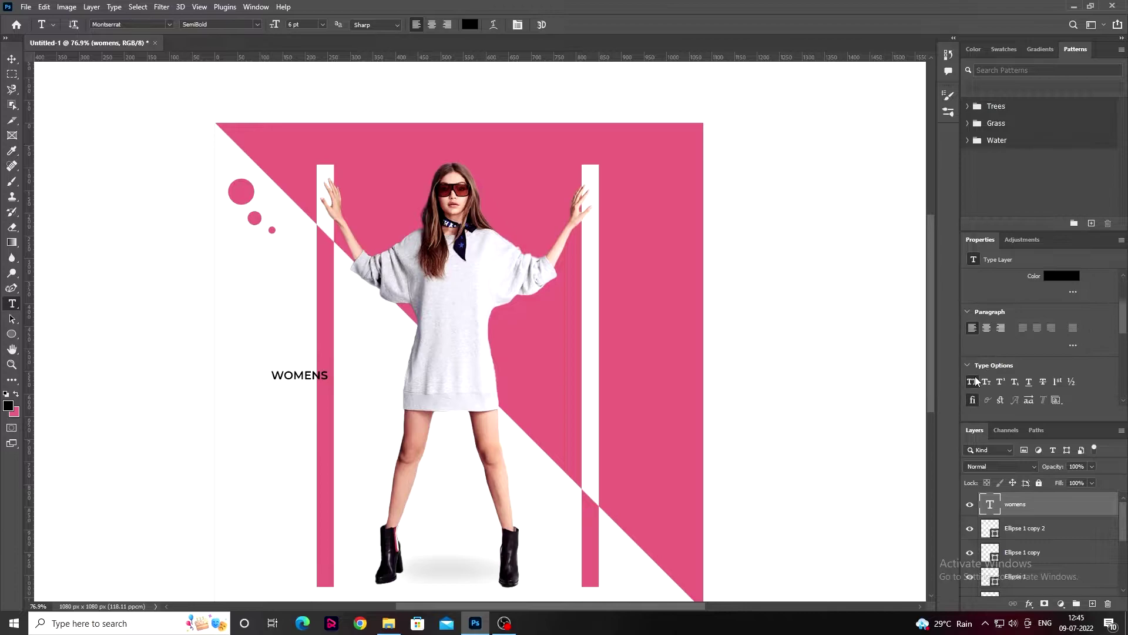
key("BackSpace")
type("Womens")
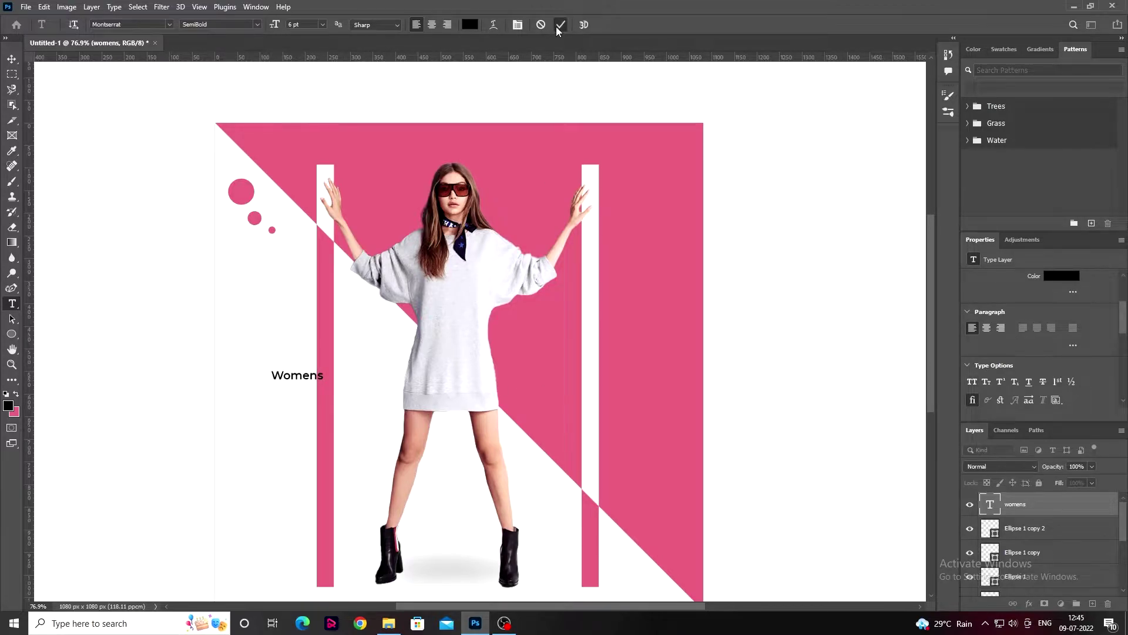
left_click(558, 28)
Step: Colour Womens the poster's pink in the charlotte script font, move it up and enlarge it slightly
left_click(1062, 278)
left_click(927, 295)
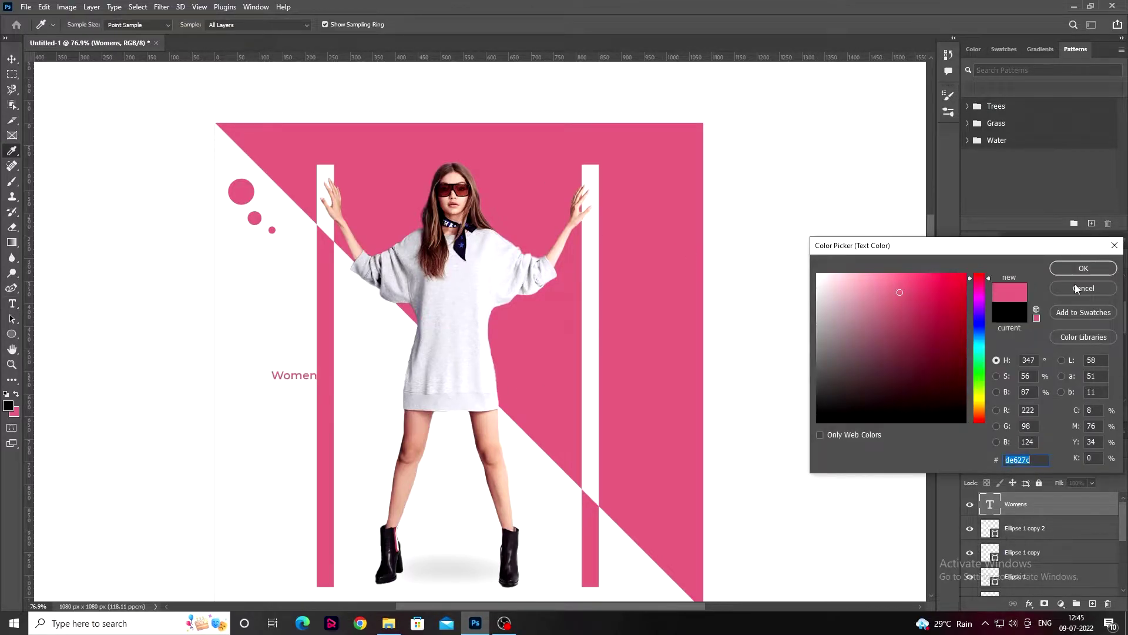
left_click(1080, 264)
left_click(1079, 293)
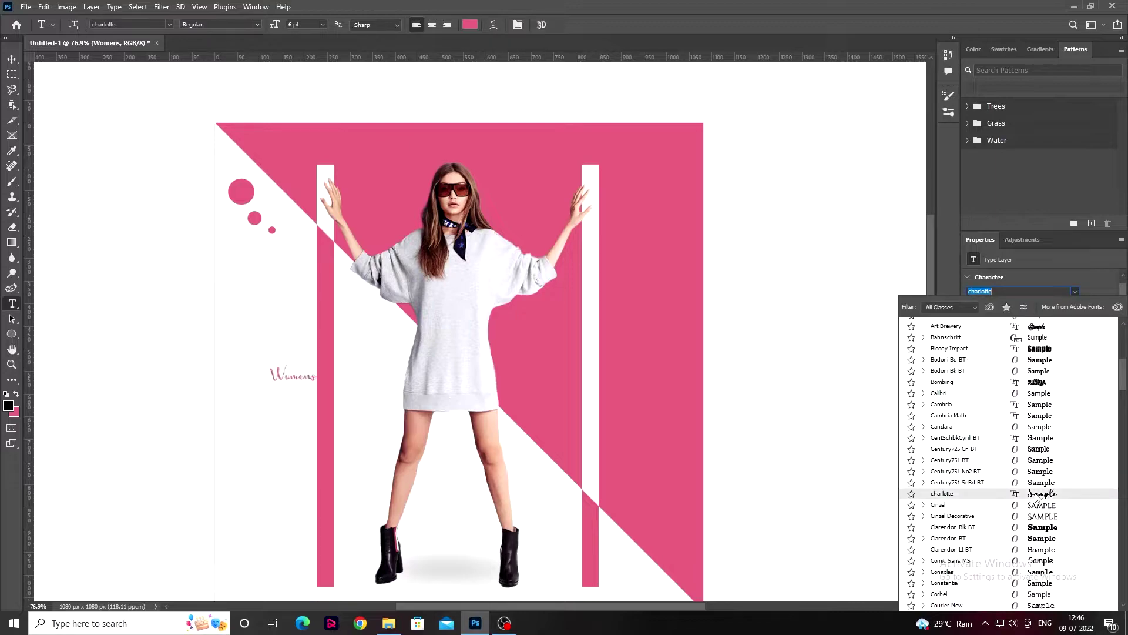
left_click(1037, 515)
left_click(11, 59)
mouse_move(291, 374)
left_mouse_down()
mouse_move(276, 352)
mouse_move(309, 328)
left_mouse_up()
key("ctrl+t")
left_click_drag(292, 349, 283, 363)
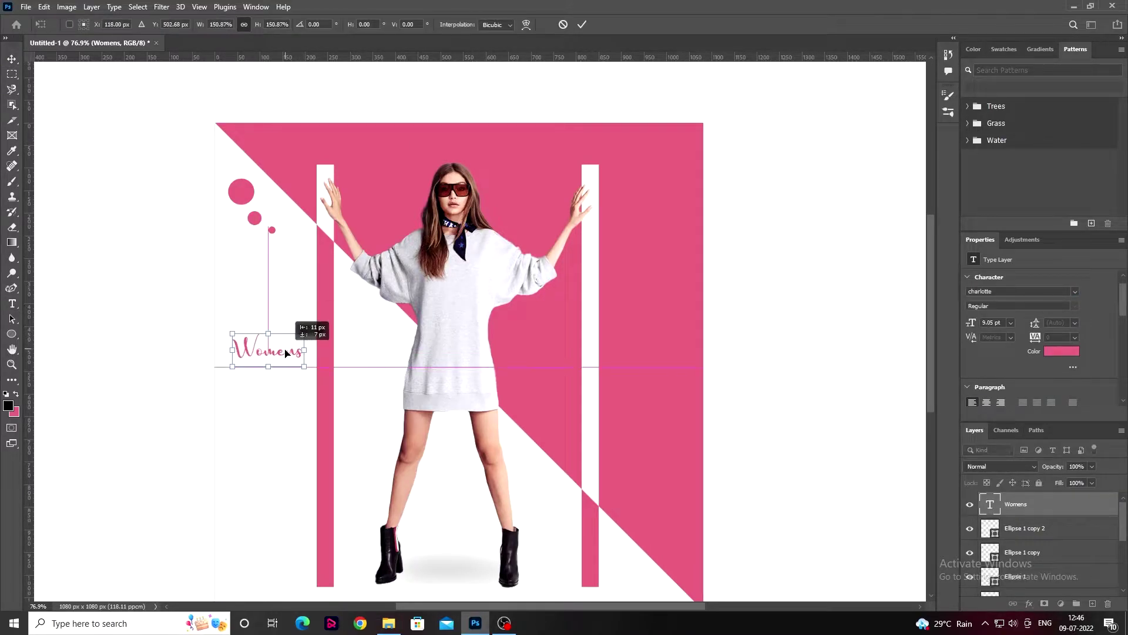
left_click(582, 25)
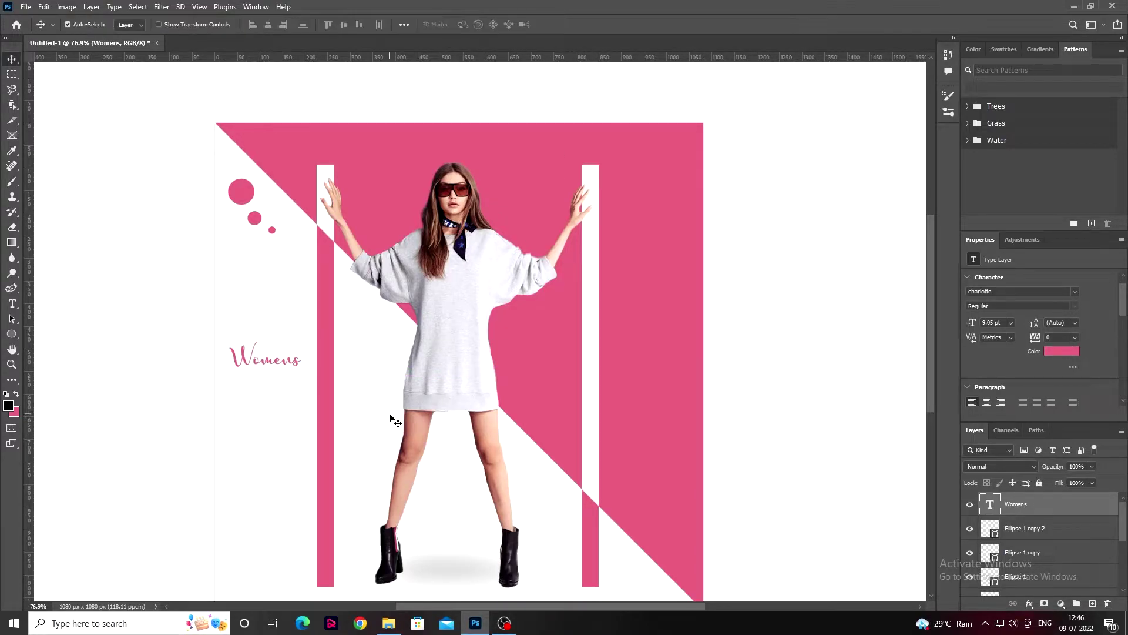
Step: Add a smaller 'Clothes' line tucked beneath Womens
left_click(252, 408)
type("Clothes")
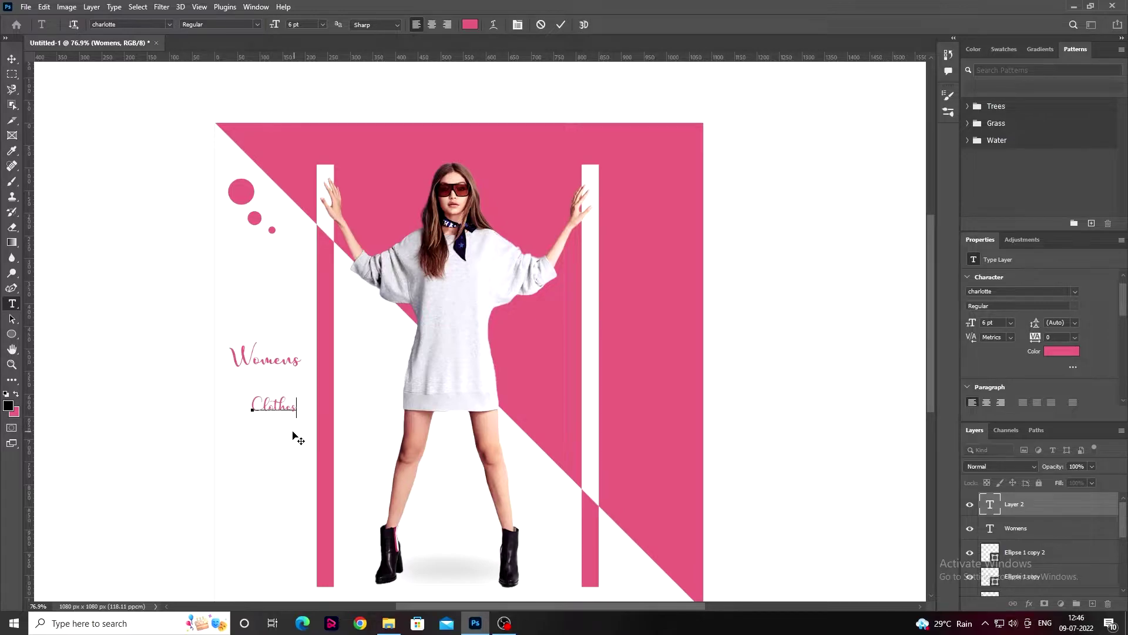
left_click(561, 25)
mouse_move(299, 395)
left_mouse_down()
mouse_move(272, 404)
mouse_move(289, 381)
left_mouse_up()
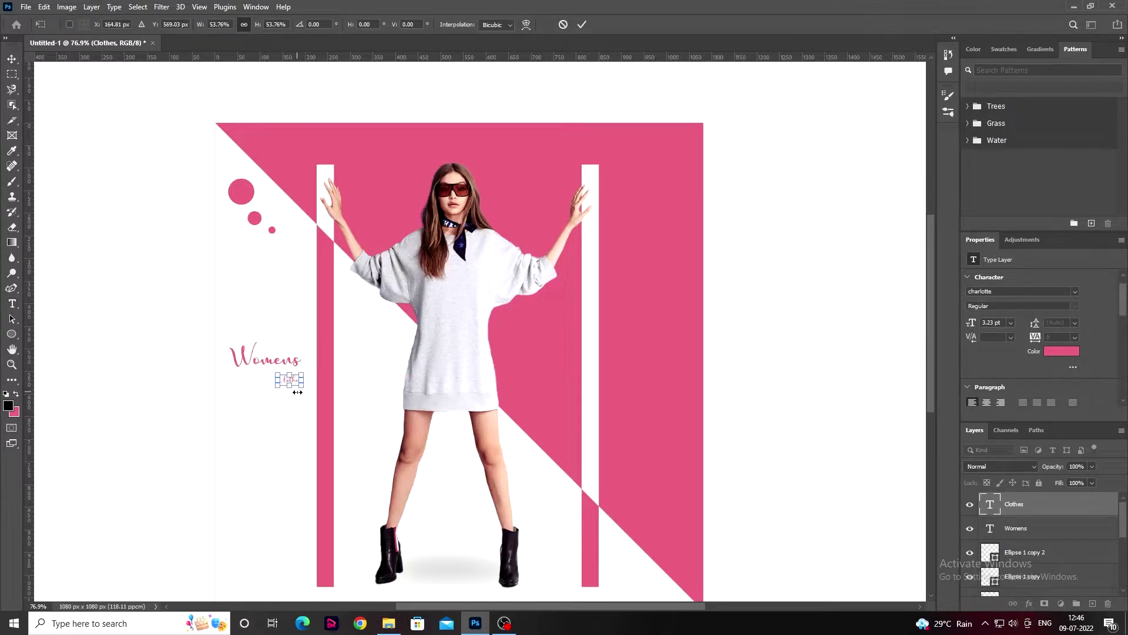
left_click(581, 24)
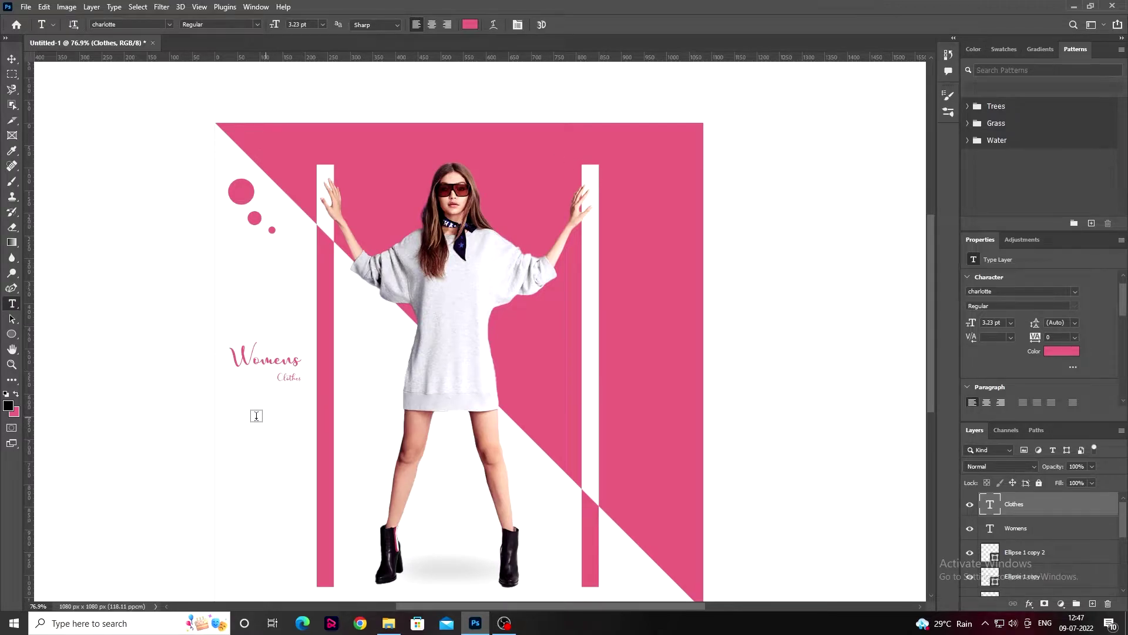
left_click(13, 289)
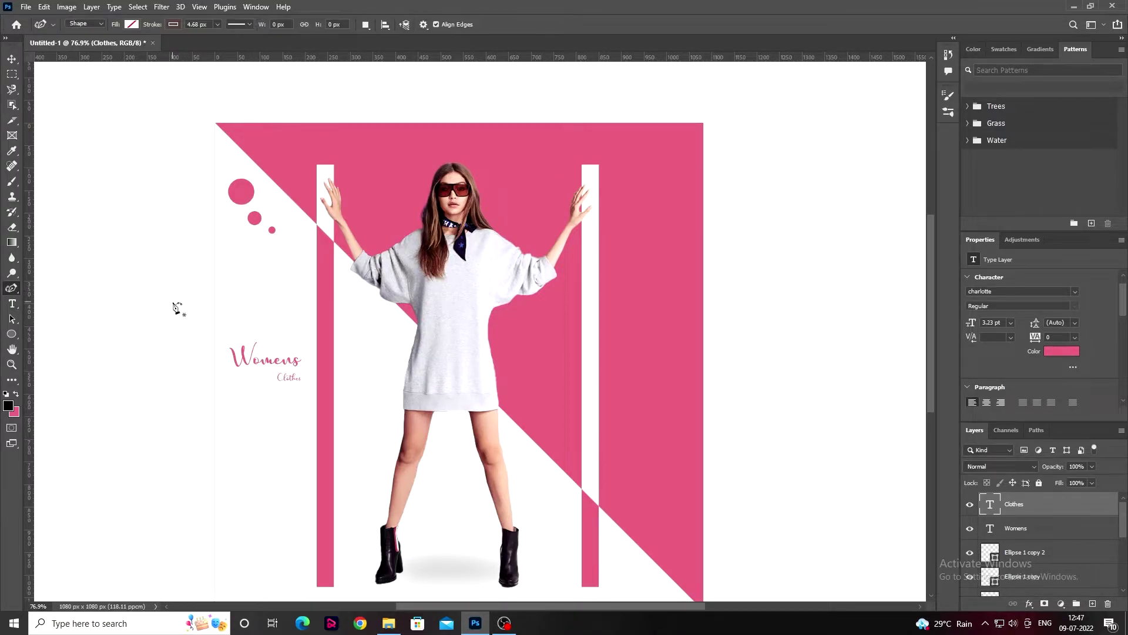
Step: Draw a rectangle around the Womens Clothes title
scroll(238, 389, "up", 2)
scroll(239, 389, "up", 2)
scroll(238, 389, "up", 1)
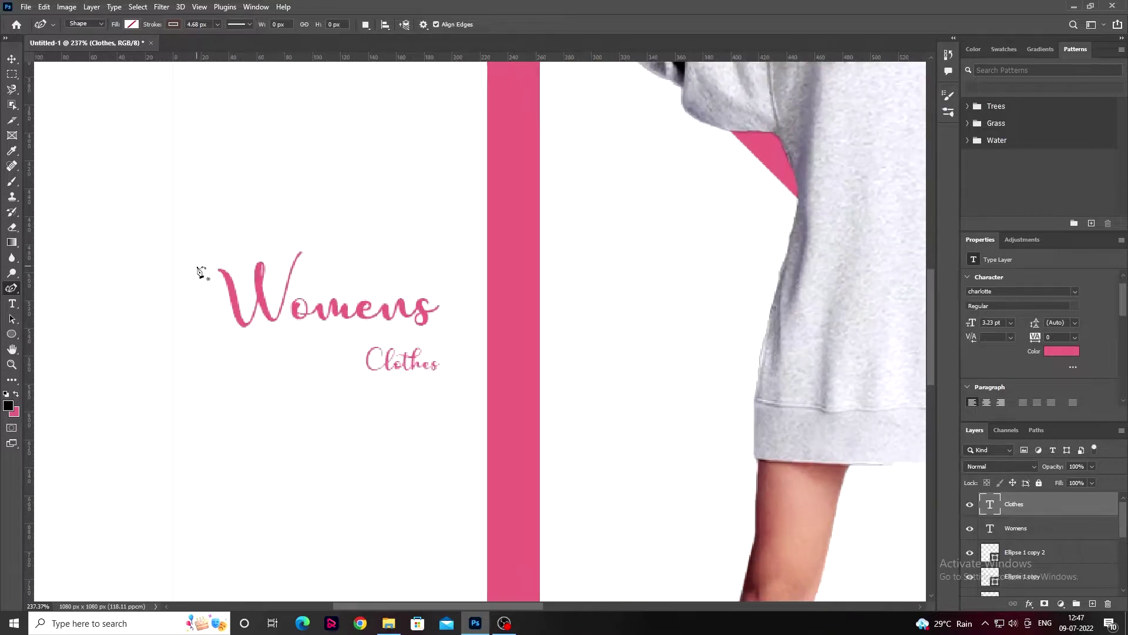
left_click(11, 76)
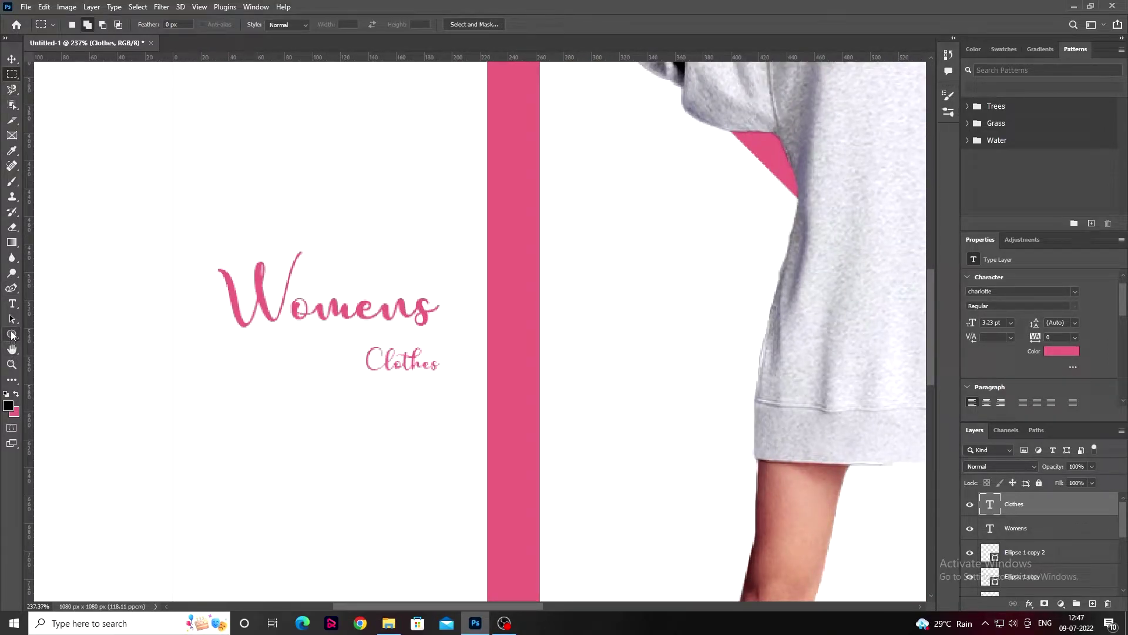
left_click_drag(12, 335, 65, 336)
left_click_drag(187, 251, 470, 388)
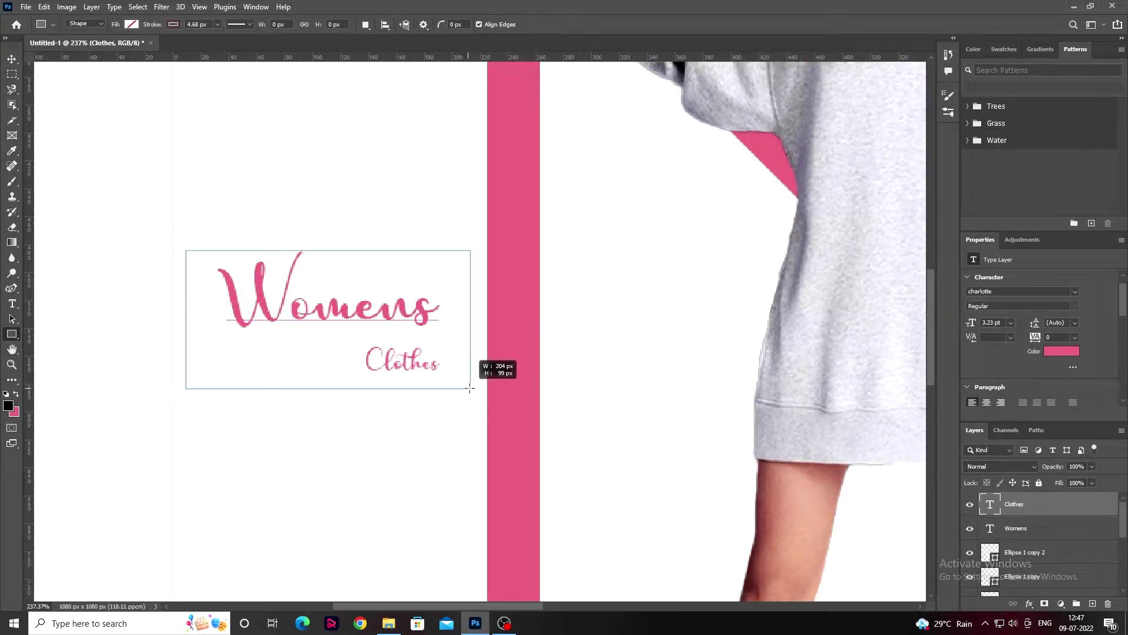
Step: Give the rectangle a 1.96 px pink outline and nudge it up to centre the text
left_click(173, 24)
left_click(100, 87)
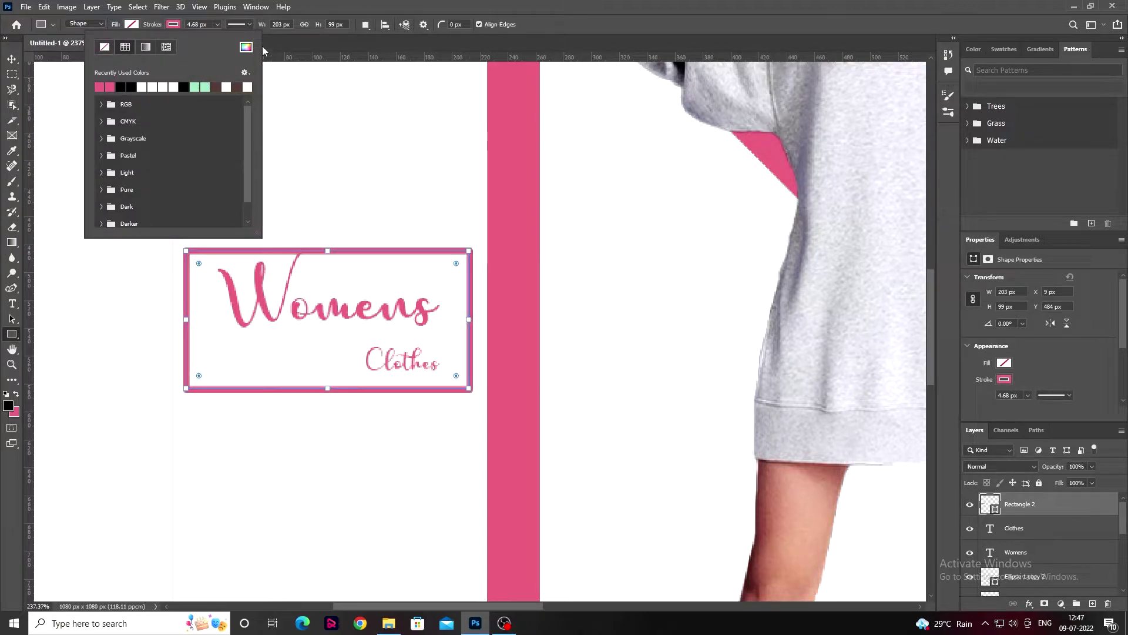
left_click(250, 24)
left_click_drag(222, 37, 217, 38)
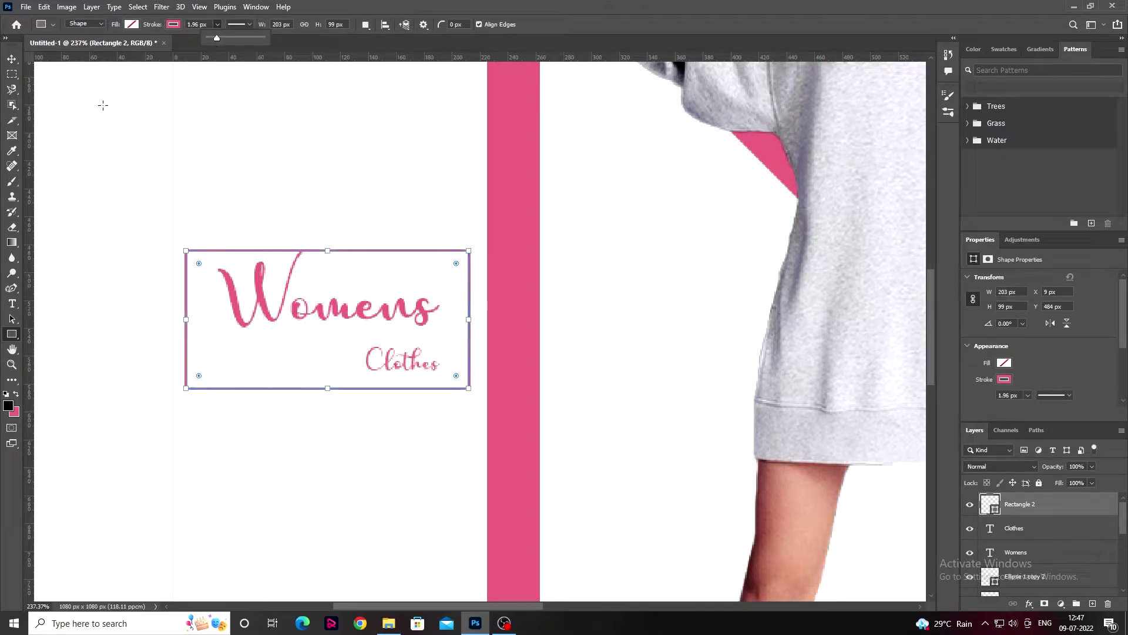
key("v")
left_click_drag(290, 252, 288, 242)
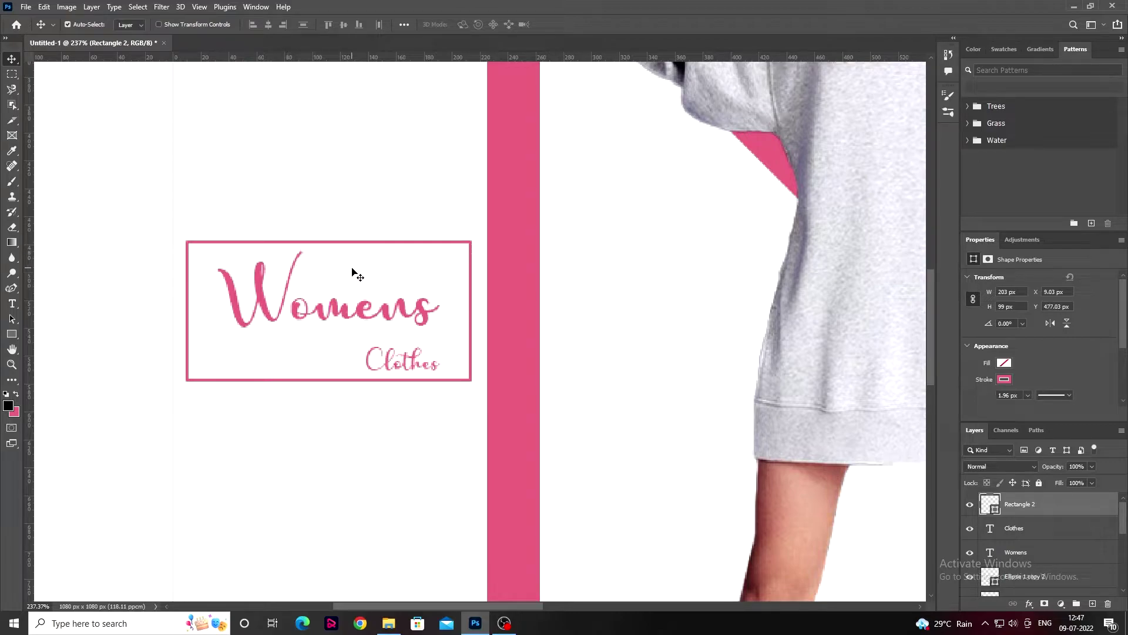
Step: Add a layer mask to the rectangle and set a black brush at full opacity and flow
left_click(1044, 603)
key("b")
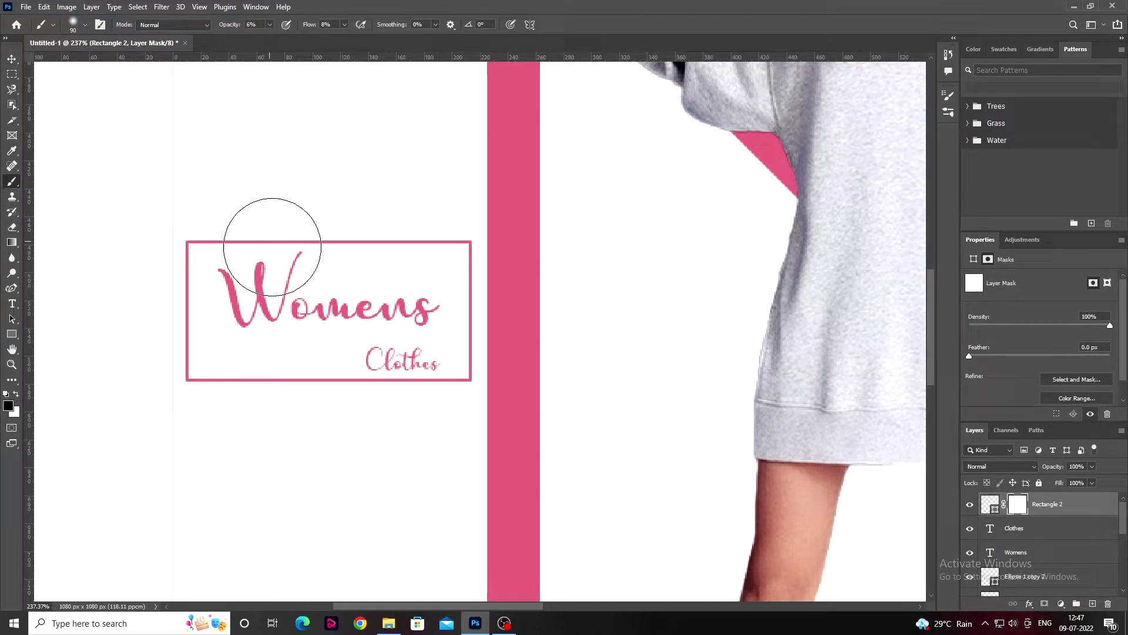
key("x")
left_click(270, 26)
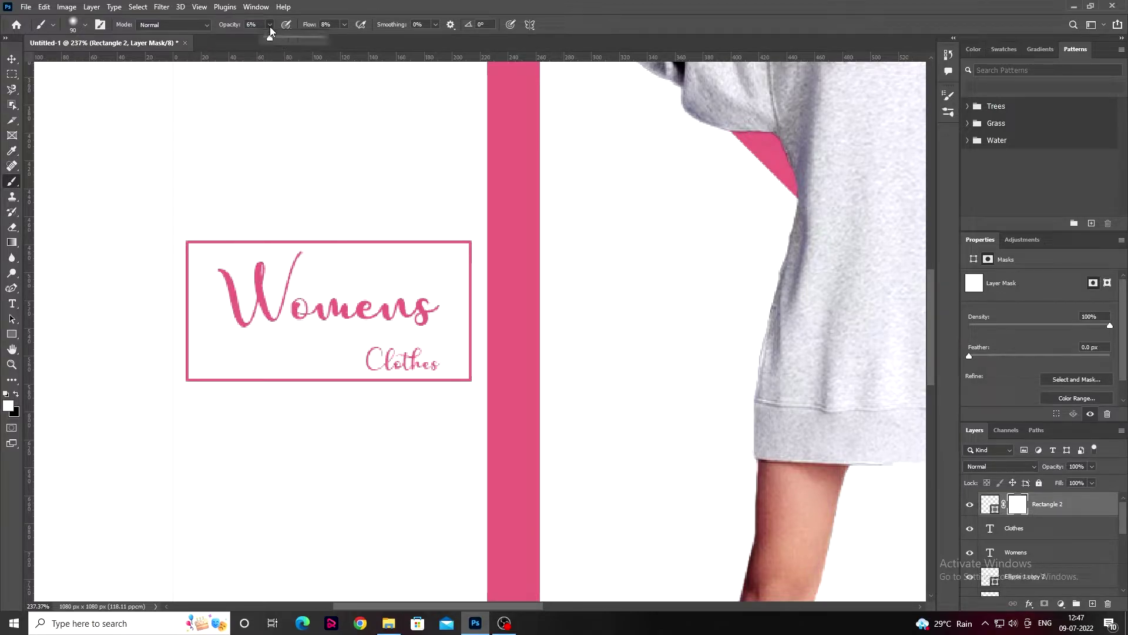
key("0")
key("shift+0")
key("x")
Step: Mask out the middle of the frame's top, left and bottom edges with a hard round brush
mouse_move(270, 228)
left_mouse_down()
mouse_move(287, 239)
mouse_move(423, 240)
left_mouse_up()
right_click(286, 239)
double_click(318, 329)
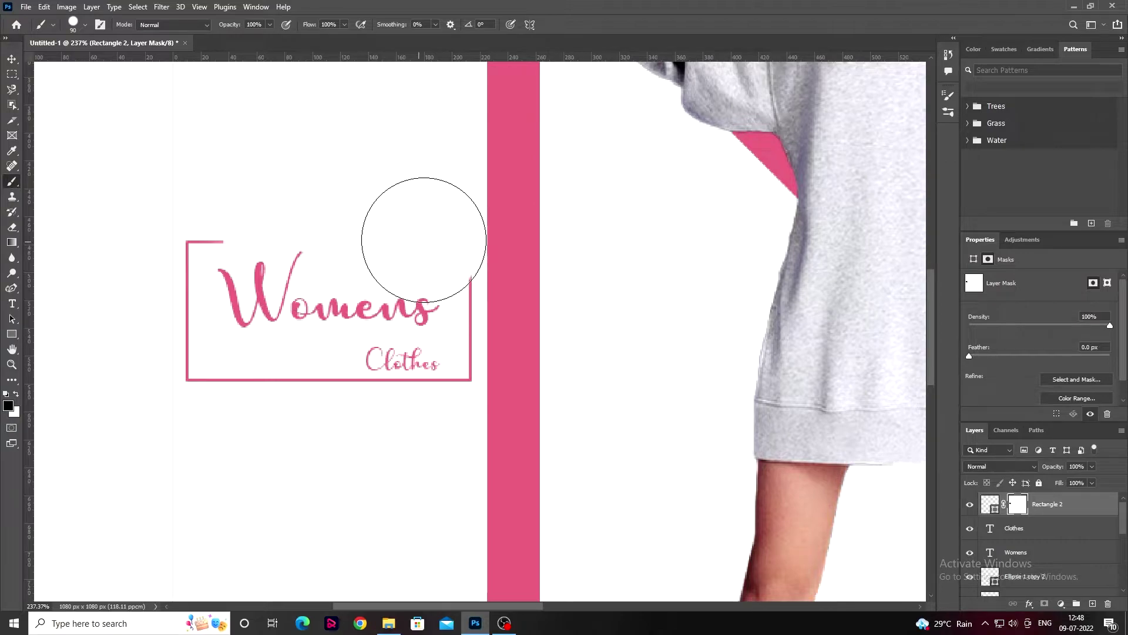
mouse_move(378, 290)
left_mouse_down()
mouse_move(214, 335)
mouse_move(353, 407)
left_mouse_up()
scroll(314, 349, "up", 3, "alt")
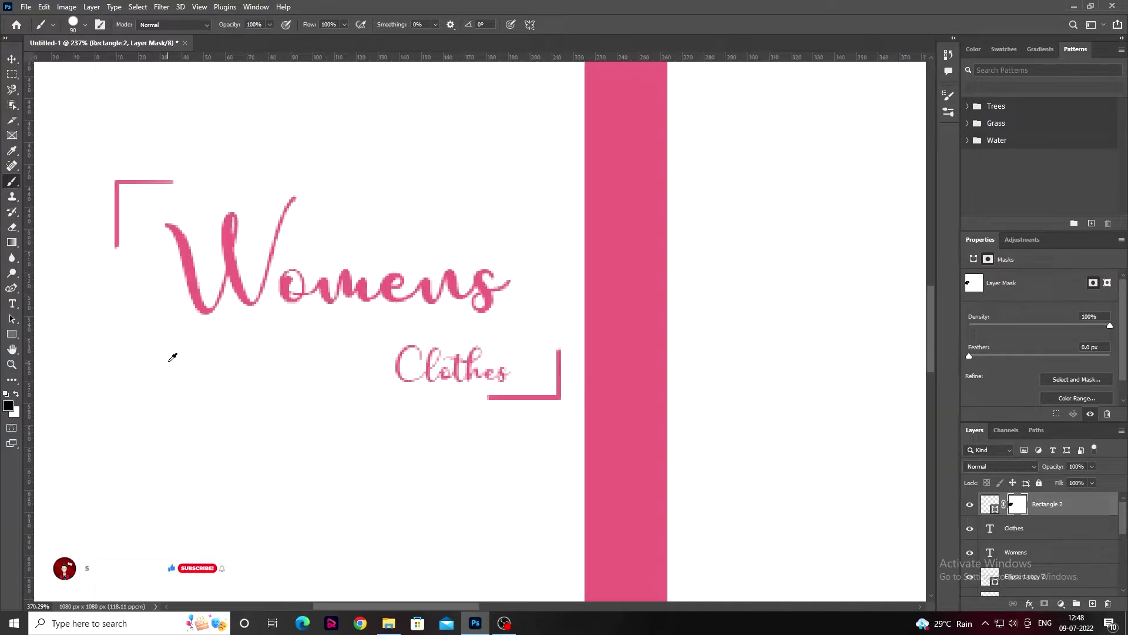
scroll(214, 398, "up", 3, "alt")
Step: With a smaller brush, trim each edge down to short corner brackets
key("bracketleft")
key("bracketleft")
key("bracketleft")
key("bracketleft")
key("bracketleft")
key("bracketleft")
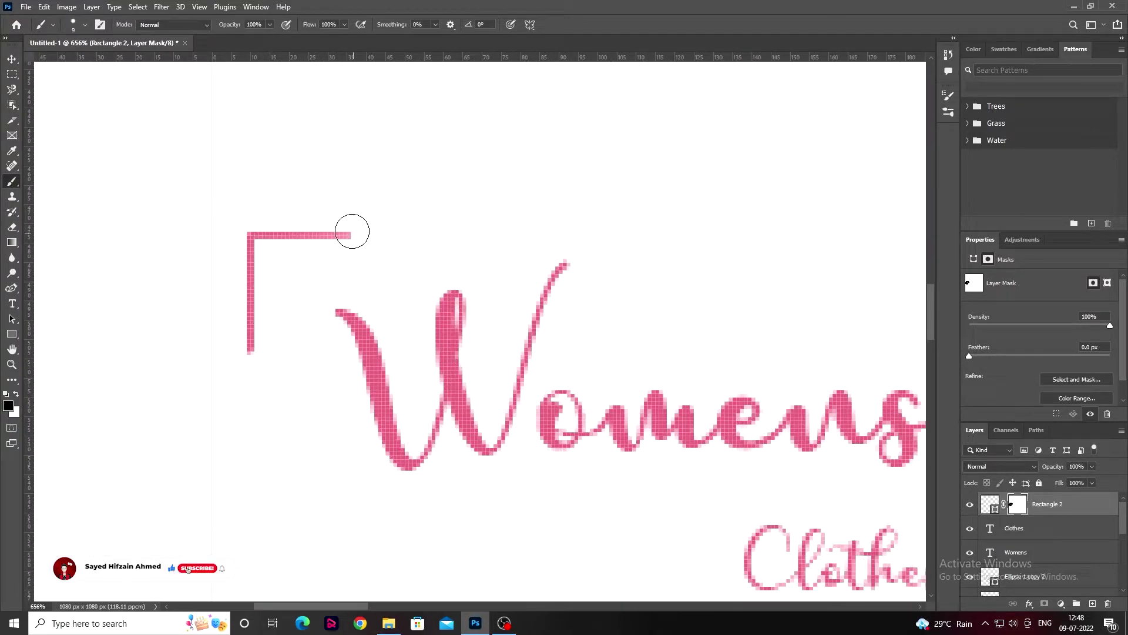
left_click_drag(352, 233, 327, 235)
left_click_drag(252, 353, 247, 321)
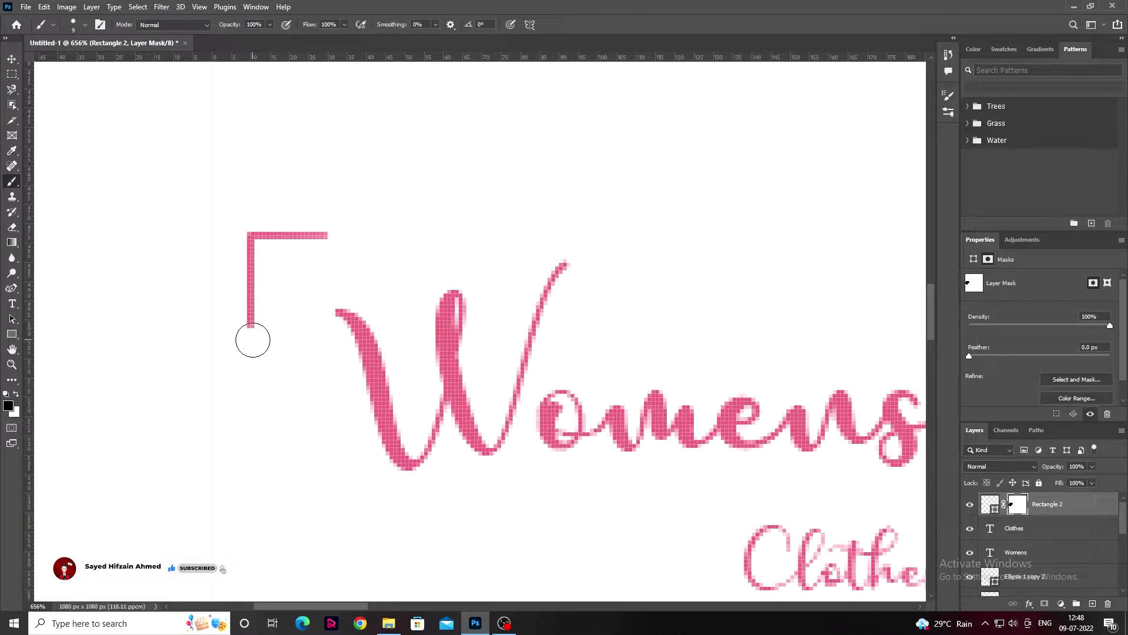
left_click_drag(479, 383, 32, 260)
left_click_drag(468, 485, 515, 485)
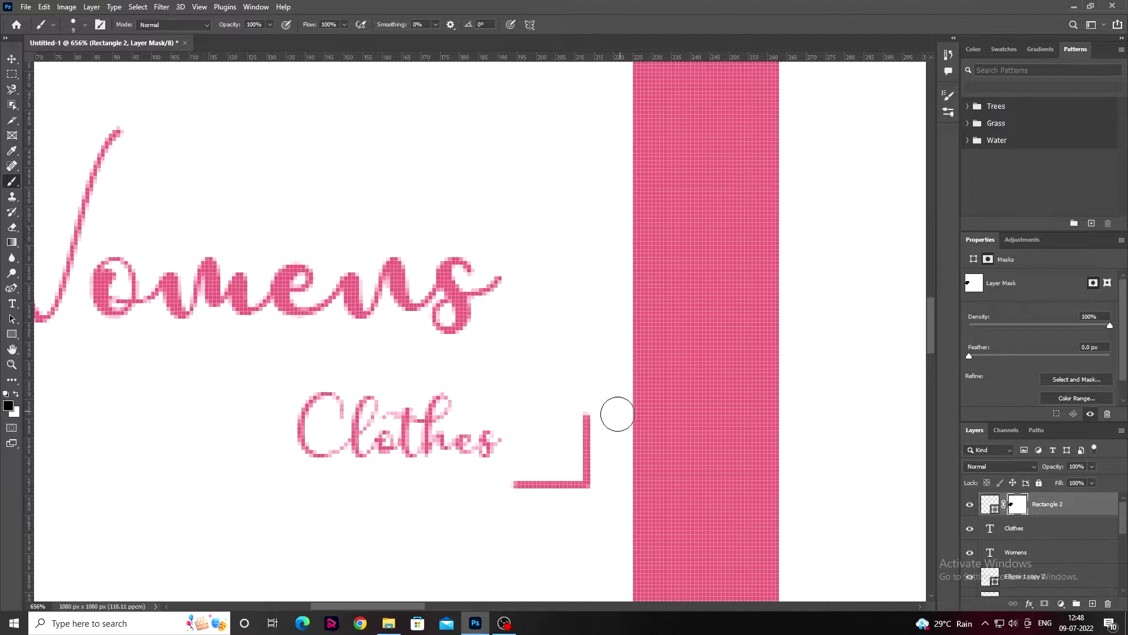
scroll(622, 413, "down", 2, "alt")
scroll(623, 413, "down", 2, "alt")
scroll(623, 413, "down", 4, "alt")
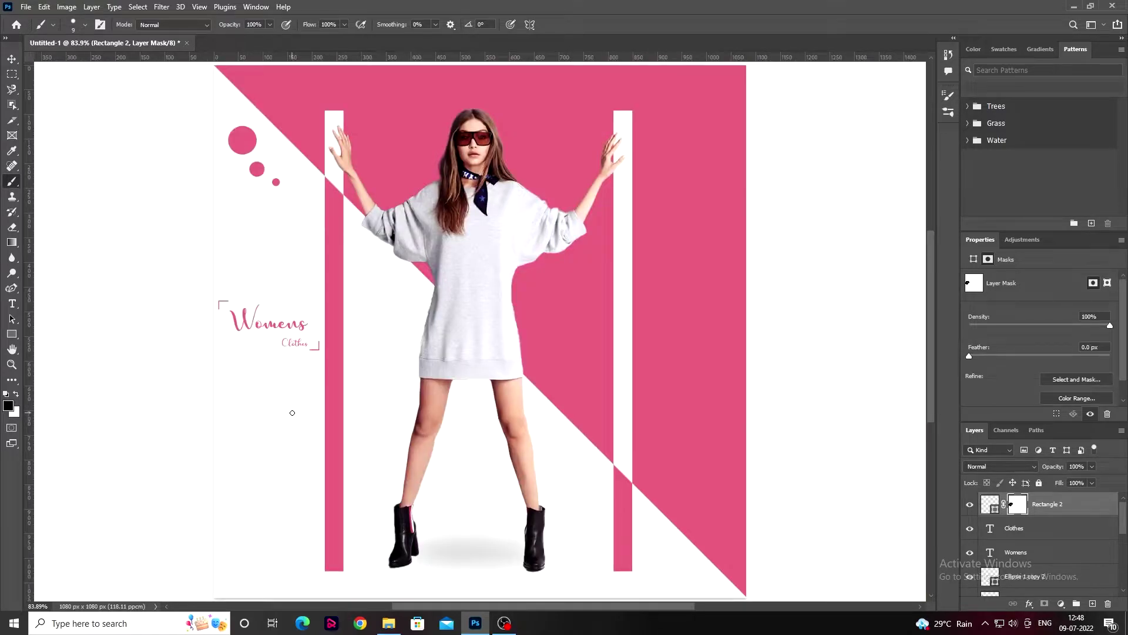
scroll(307, 440, "down", 3)
Step: Type 'SHOP' near the poster bottom and colour it the sampled poster pink
key("t")
left_click(314, 455)
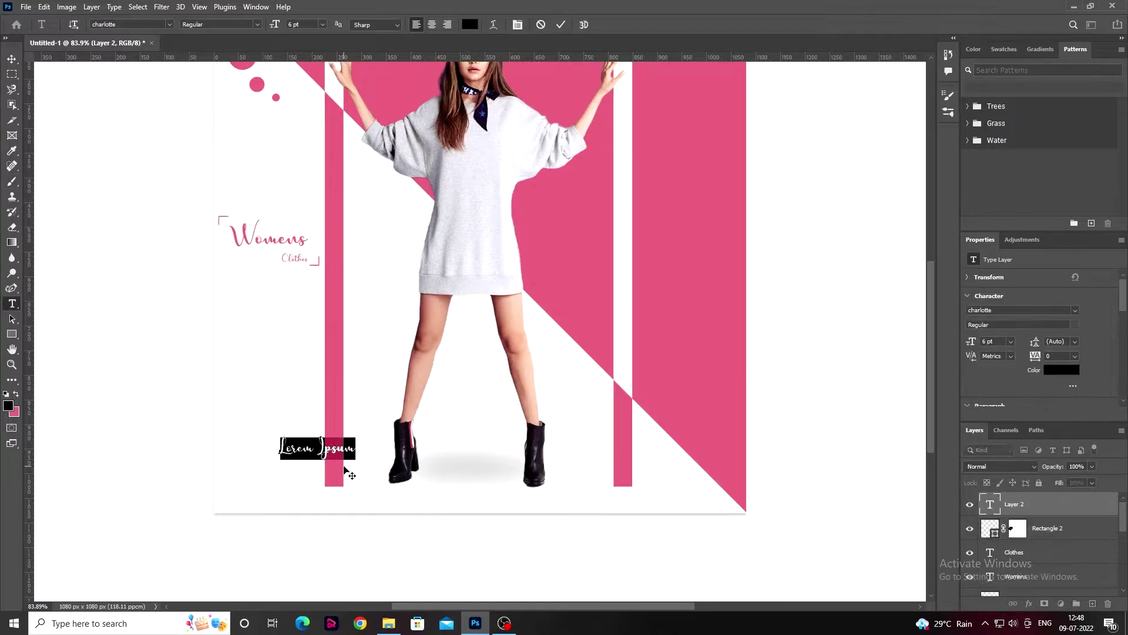
type("SHOP")
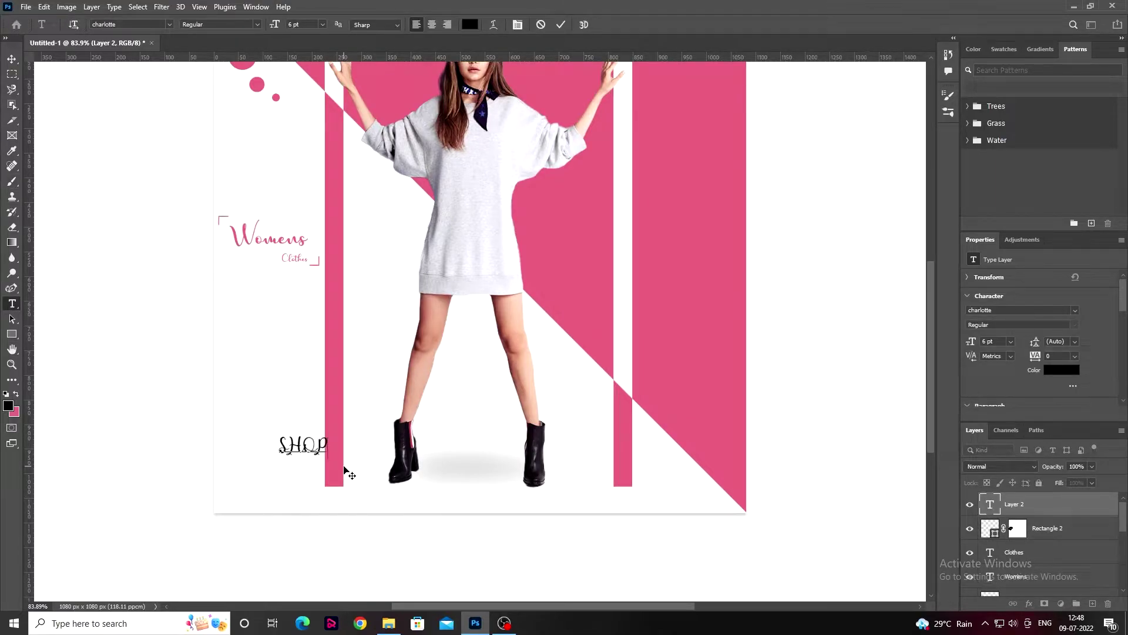
left_click(560, 25)
left_click(1061, 370)
left_click(675, 235)
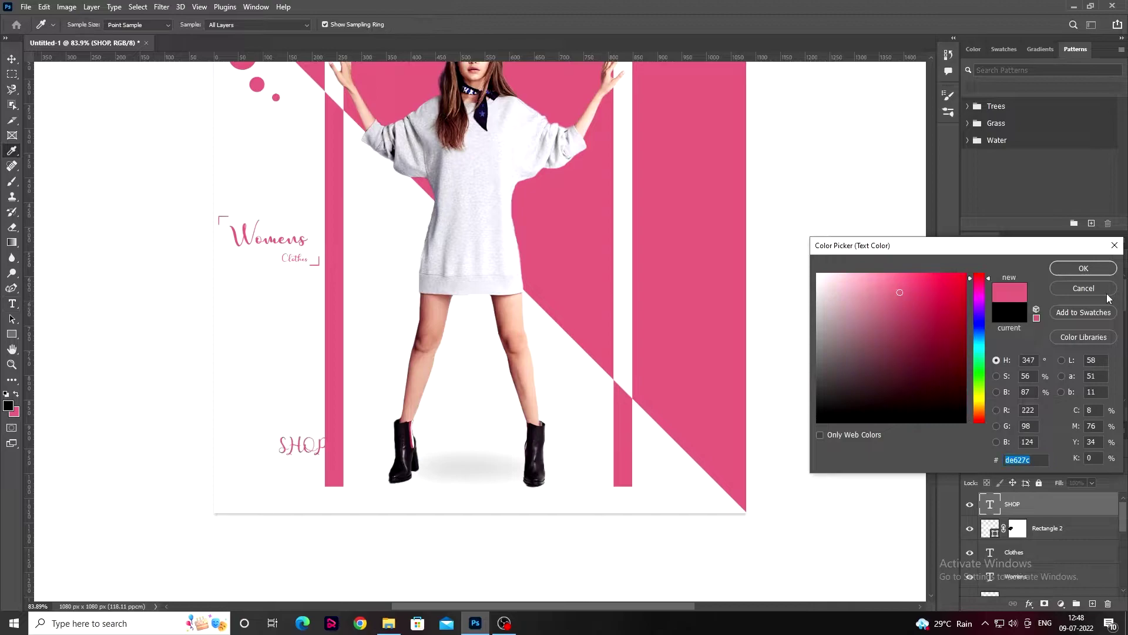
left_click(1083, 264)
Step: Set SHOP in the Montserrat font at Bold weight
left_click(1026, 310)
left_click(999, 76)
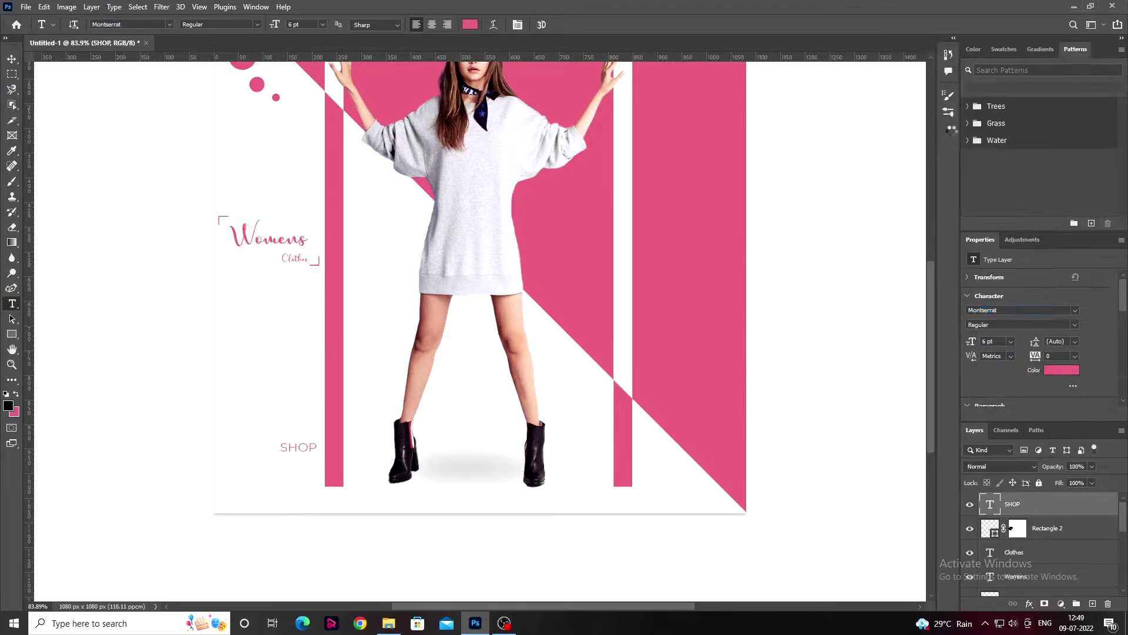
left_click(1059, 325)
left_click(1001, 413)
left_click(1079, 320)
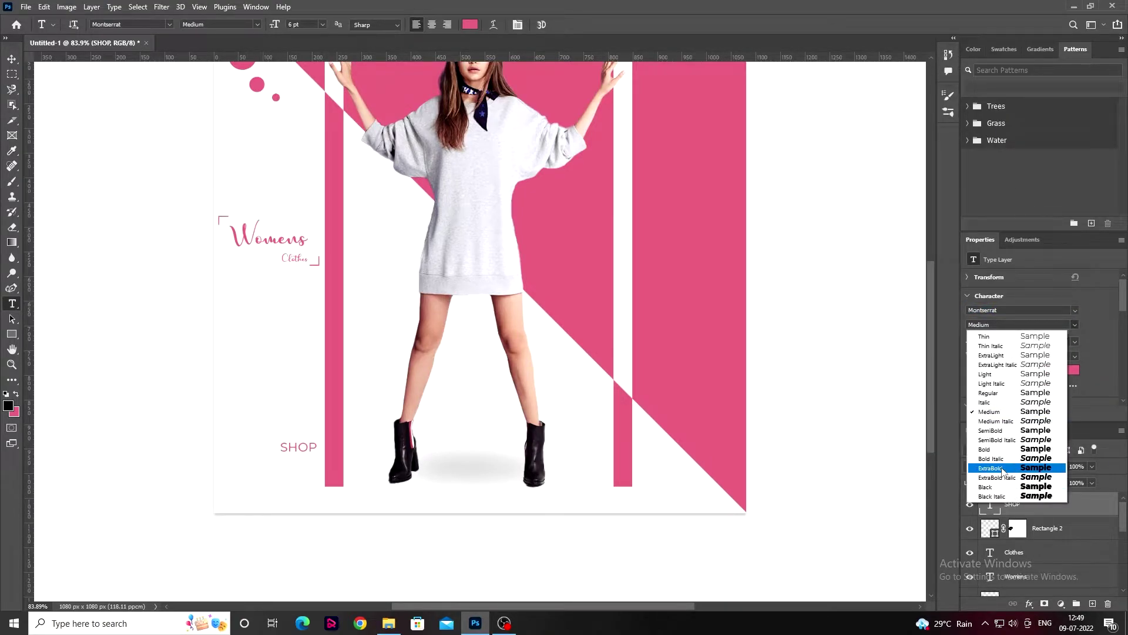
left_click(996, 452)
Step: Add a 'NOW' line below, then move SHOP left and shrink it to about three quarters
left_click(274, 493)
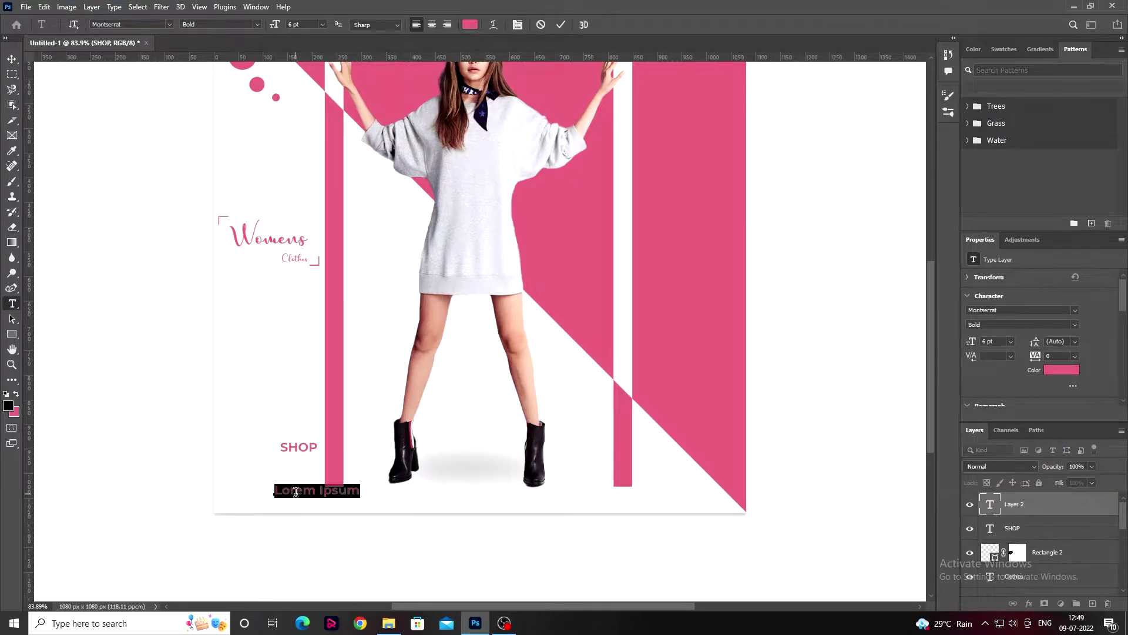
type("now")
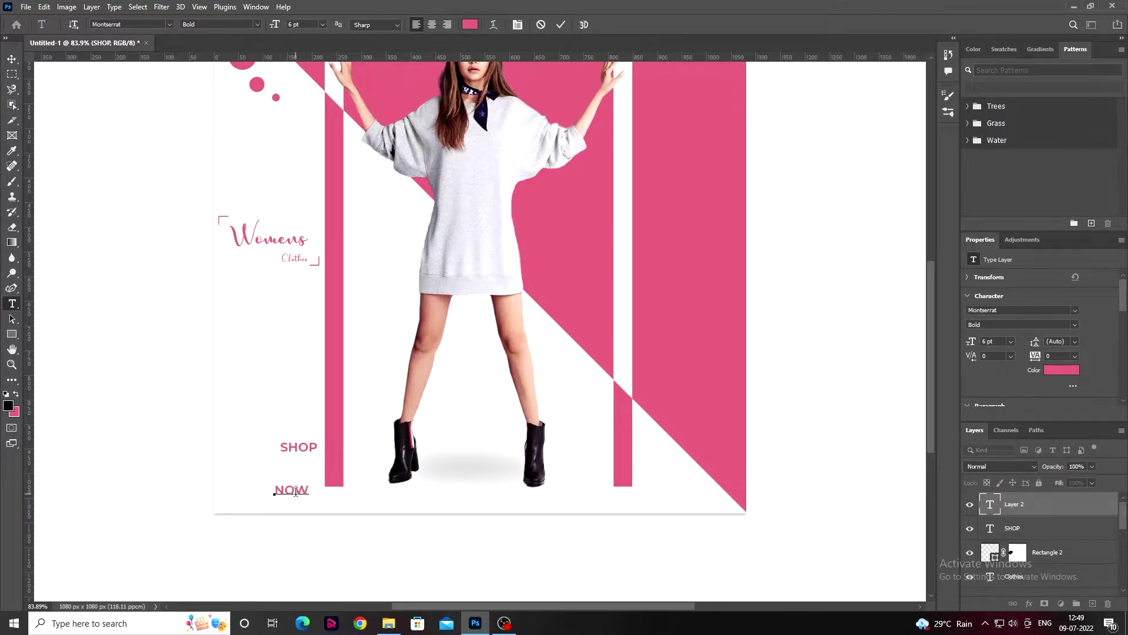
left_click(12, 59)
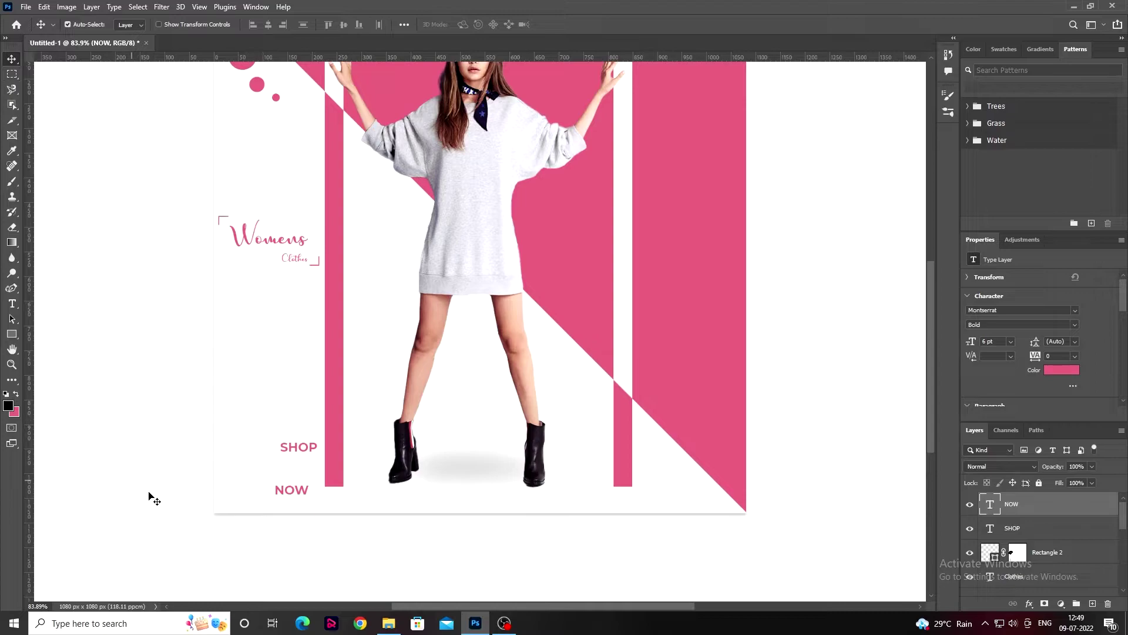
left_click_drag(298, 454, 257, 473)
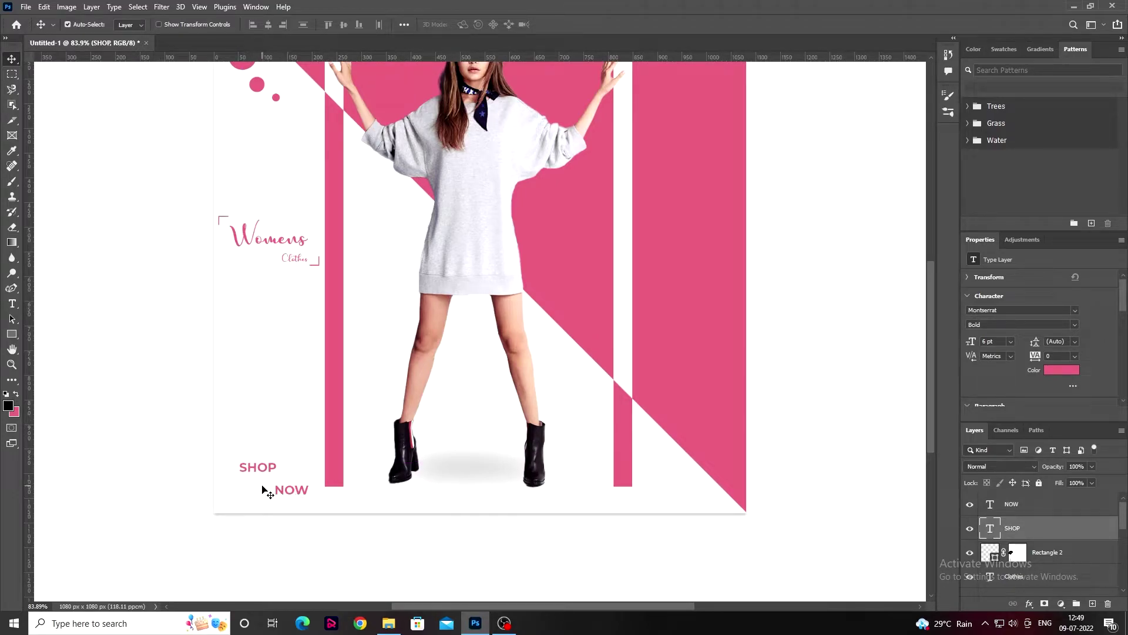
key("ctrl+t")
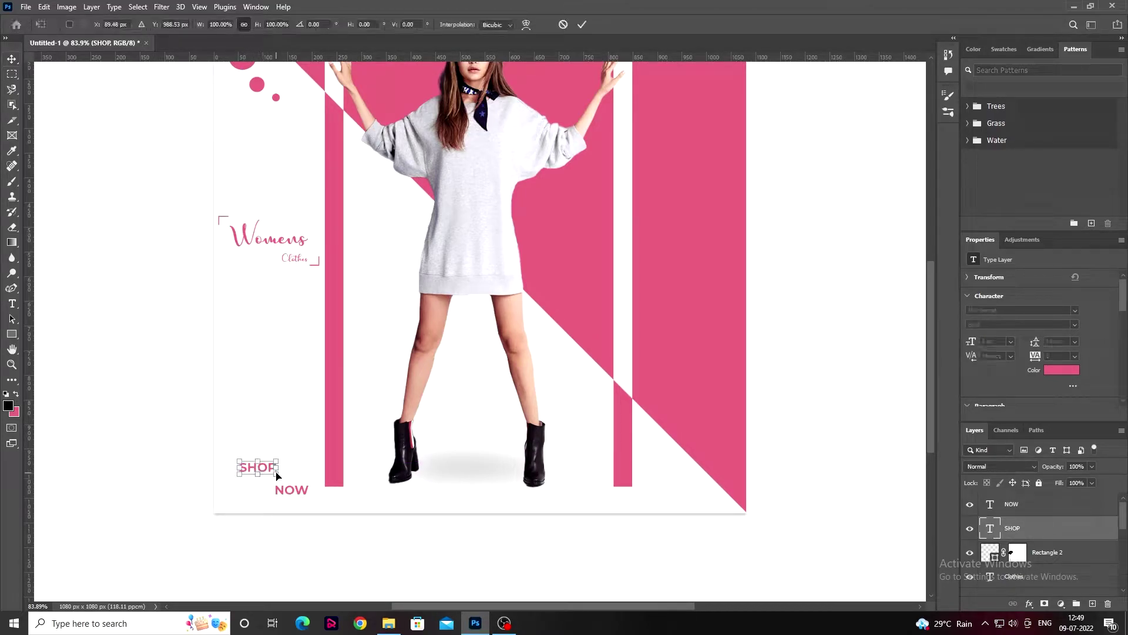
left_click_drag(257, 473, 256, 463)
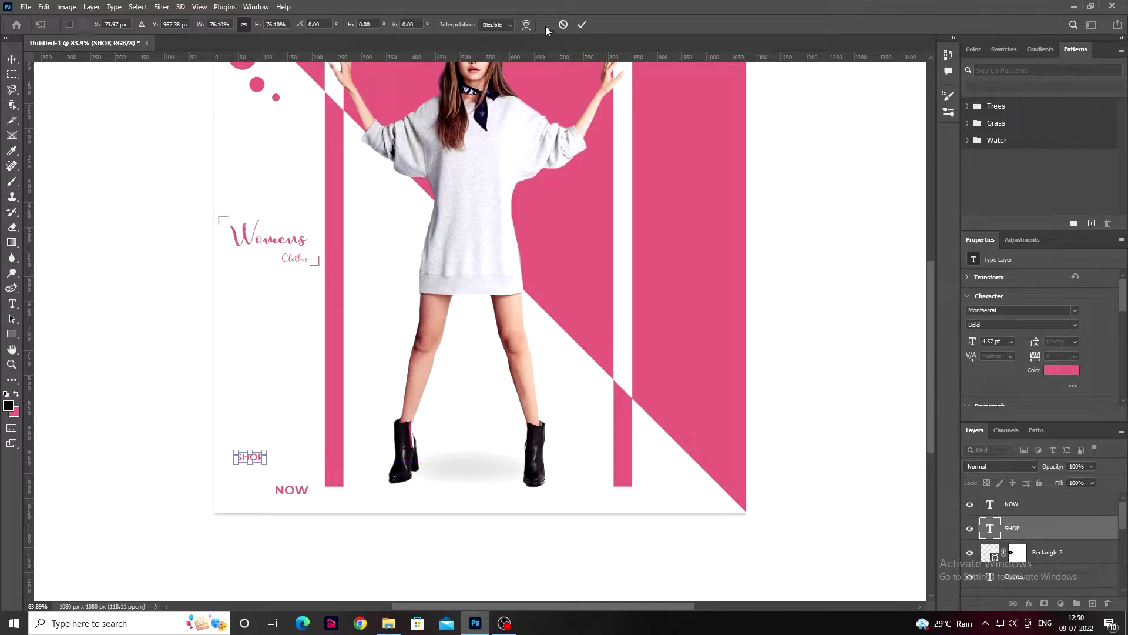
left_click(582, 24)
Step: Match NOW's size to SHOP and place it just below and right of SHOP
left_click_drag(297, 496, 286, 480)
left_click(992, 341)
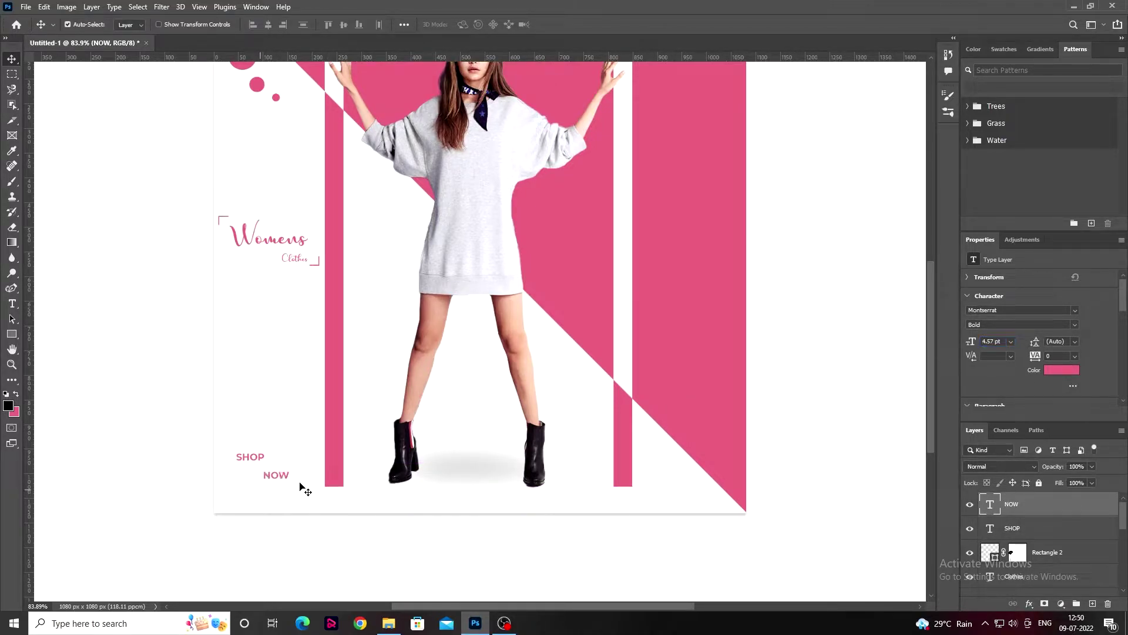
left_click_drag(289, 477, 286, 474)
scroll(286, 475, "up", 3)
Step: Draw a box around SHOP and NOW with a 1.96 px outline
left_click(11, 334)
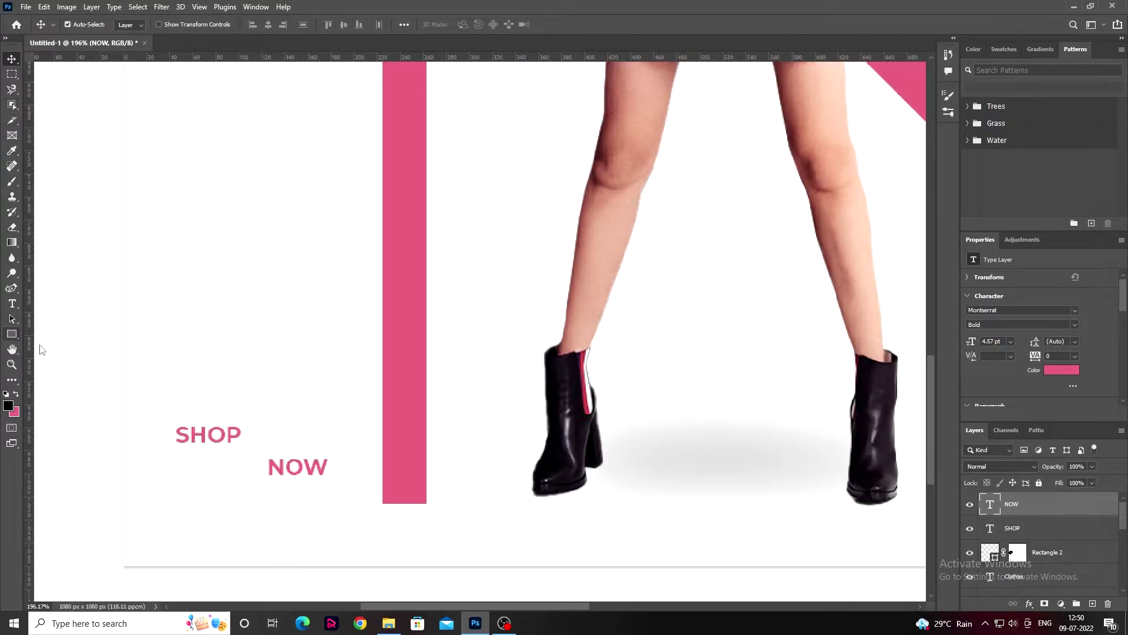
left_click_drag(171, 433, 350, 470)
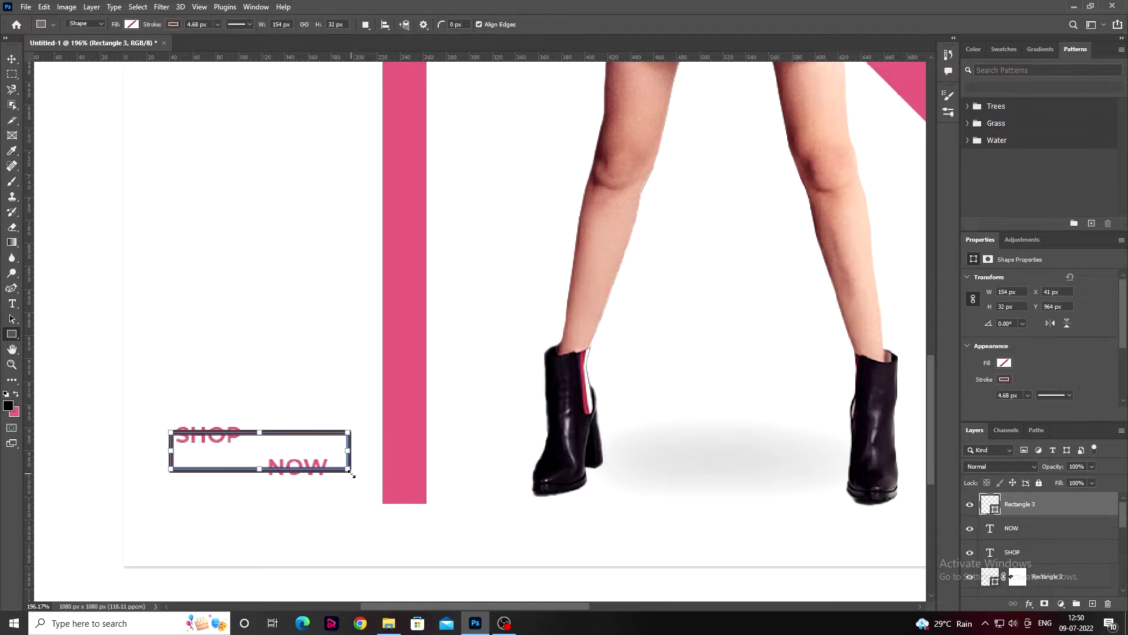
left_click_drag(217, 40, 210, 40)
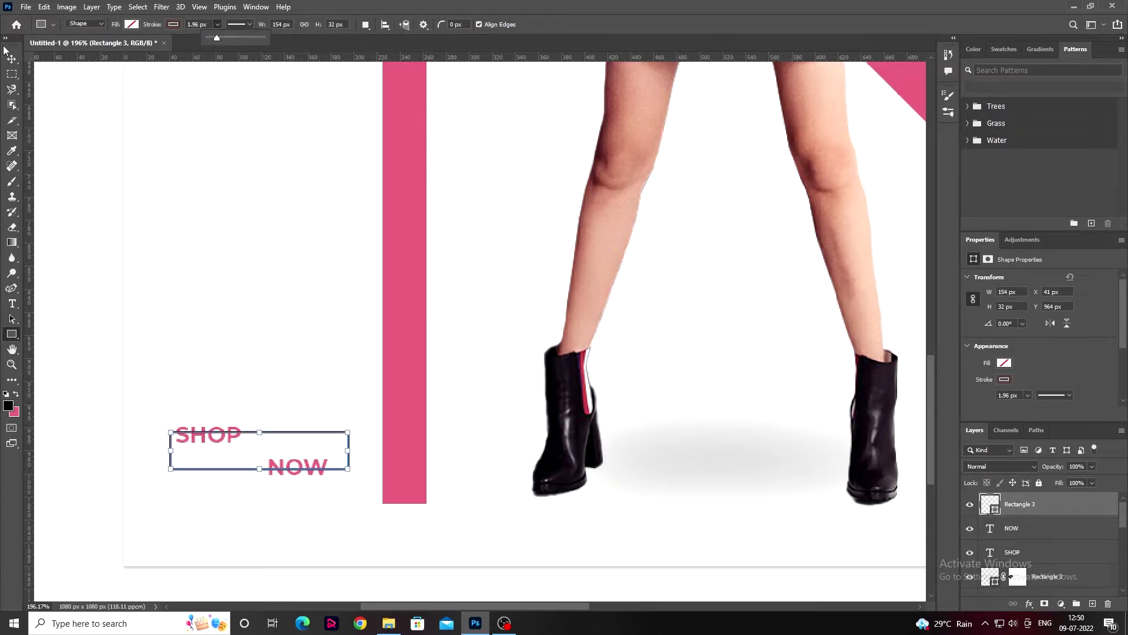
key("v")
Step: Lower the box's top edge through SHOP, nudge it left, and make its outline black
left_click(222, 435)
key("ctrl+t")
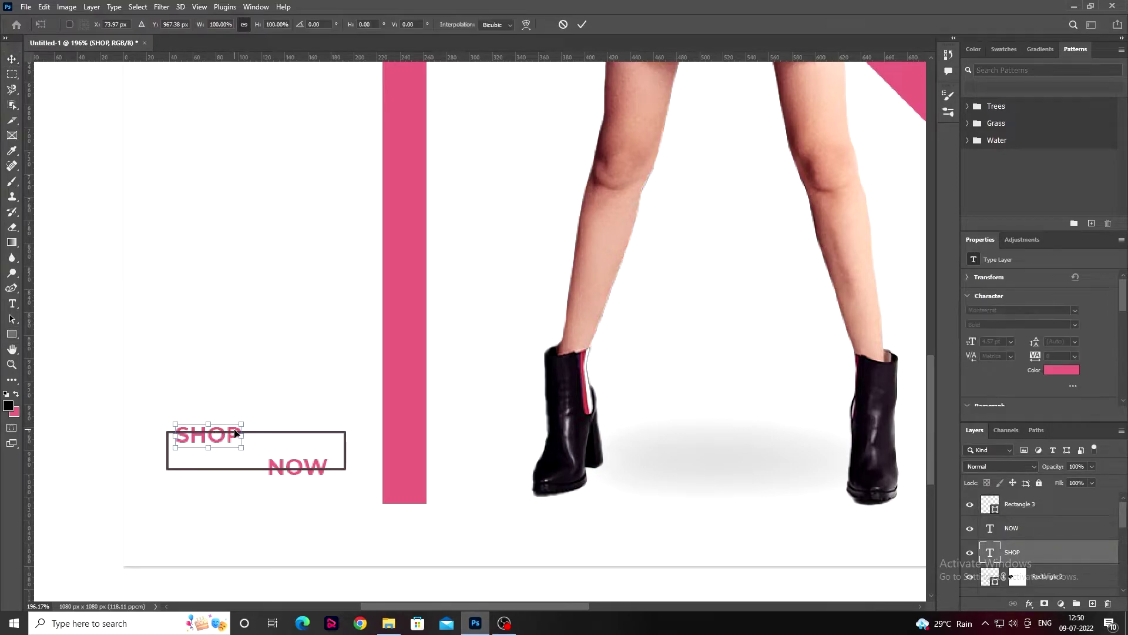
left_click(582, 24)
left_click(259, 433)
key("ctrl+t")
left_click_drag(255, 432, 257, 437)
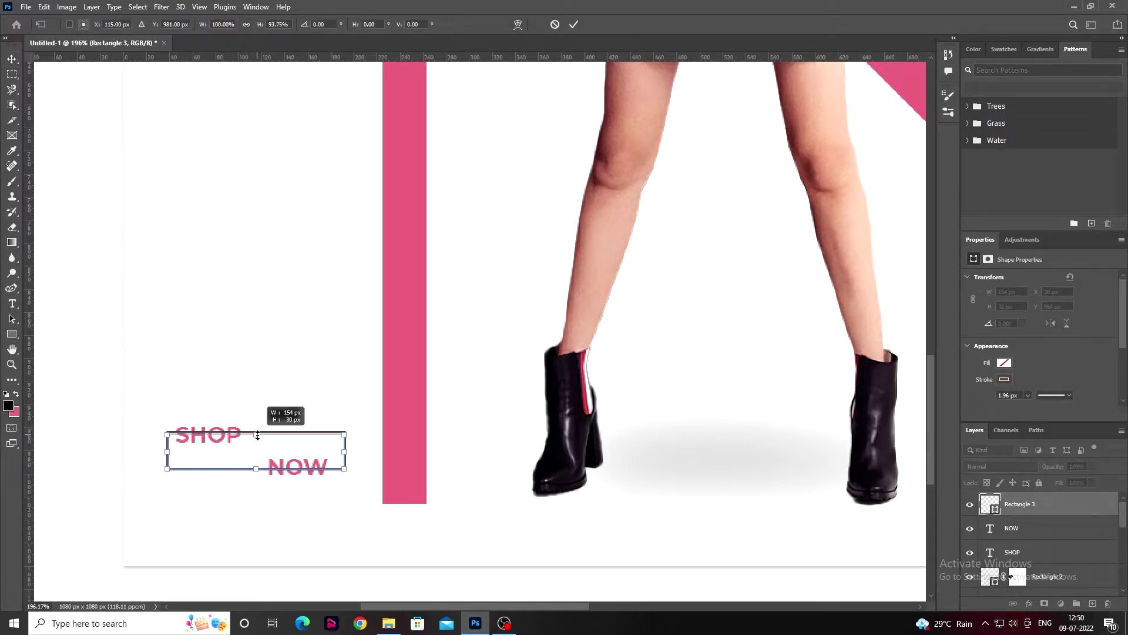
key("Left")
key("Left")
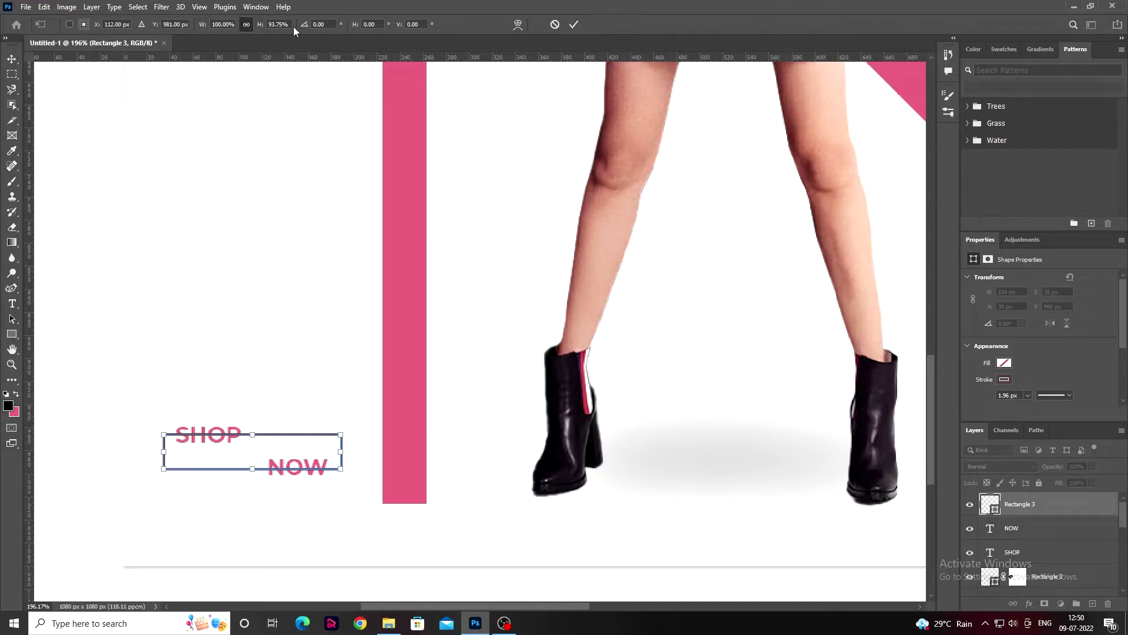
key("Return")
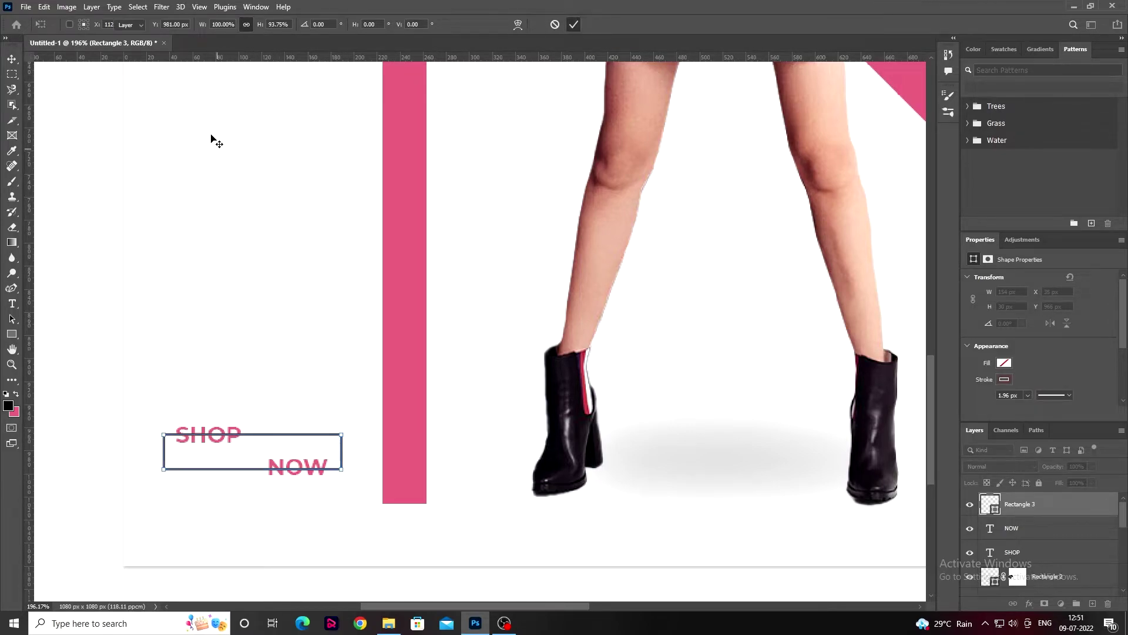
left_click(173, 24)
left_click(101, 87)
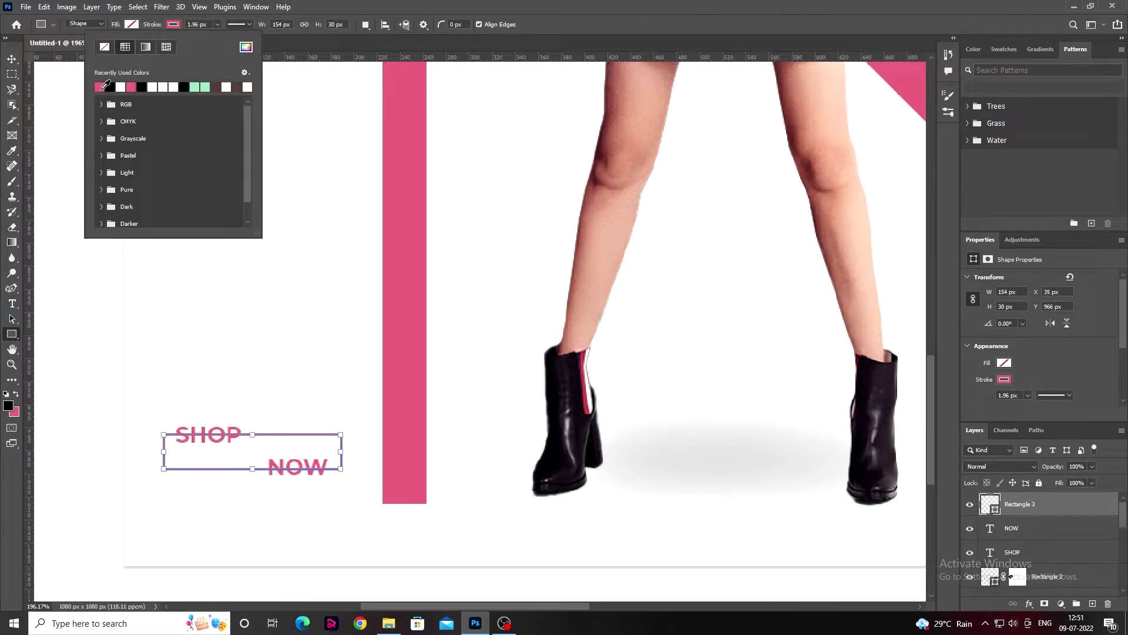
left_click(111, 87)
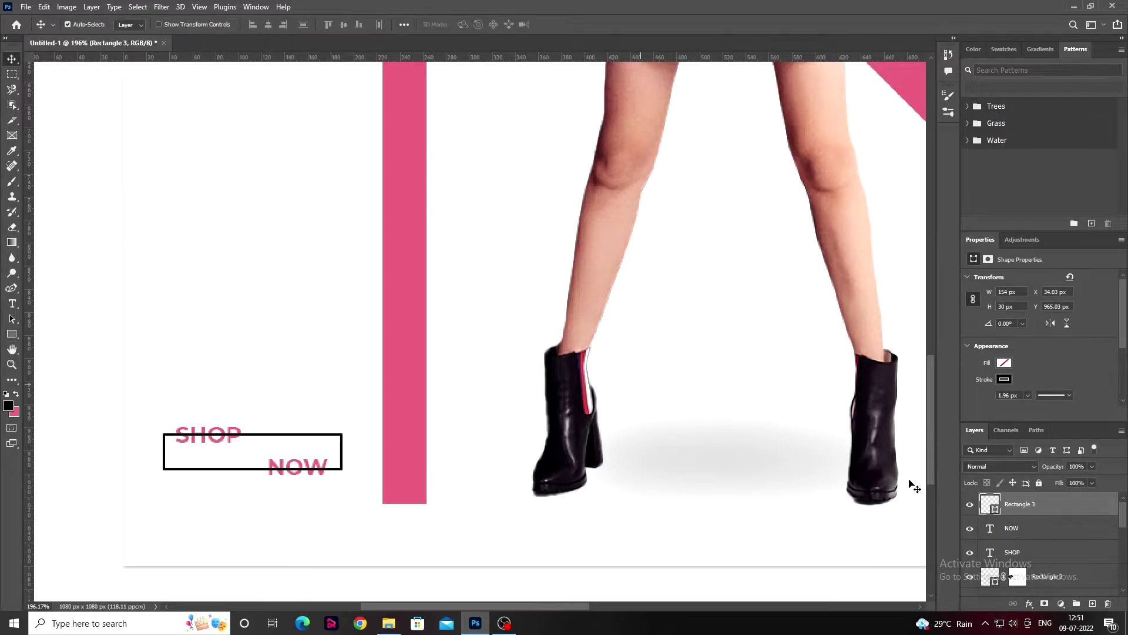
Step: Mask the box and erase its top edge behind SHOP and bottom edge behind NOW
left_click(1044, 604)
key("b")
scroll(200, 376, "up", 2, "alt")
scroll(176, 399, "up", 4, "alt")
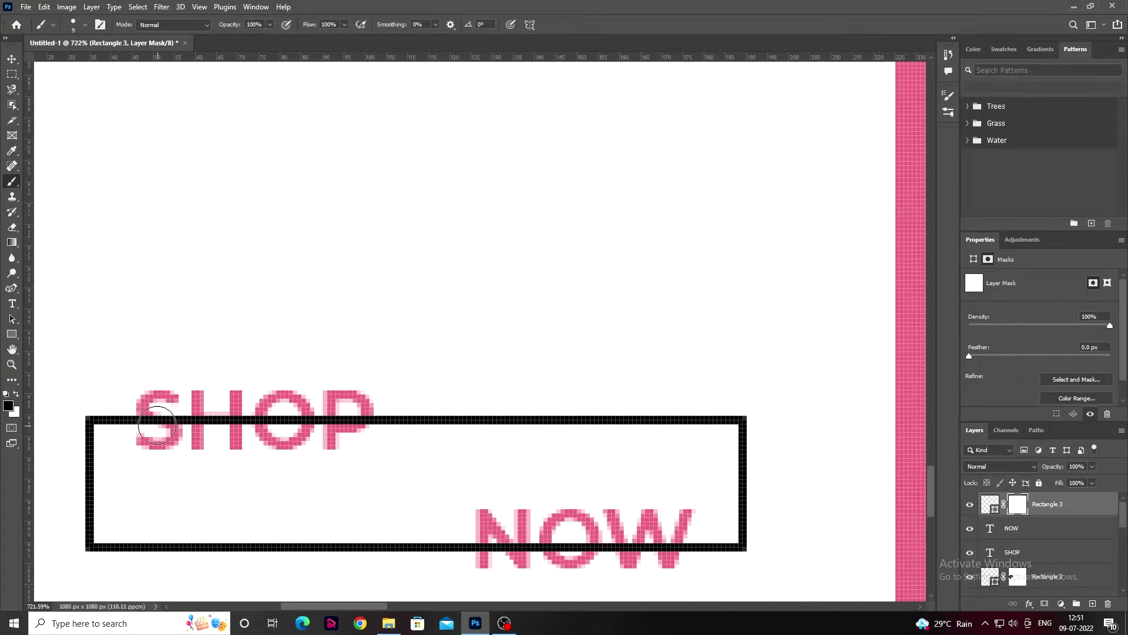
left_click_drag(147, 416, 364, 416)
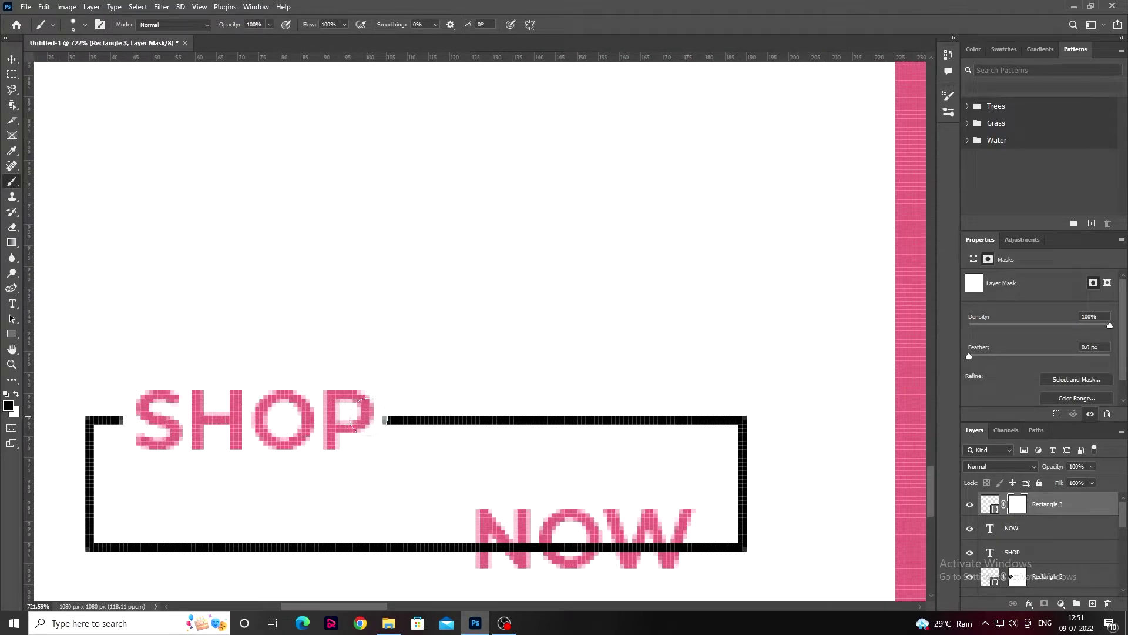
left_click_drag(499, 541, 686, 541)
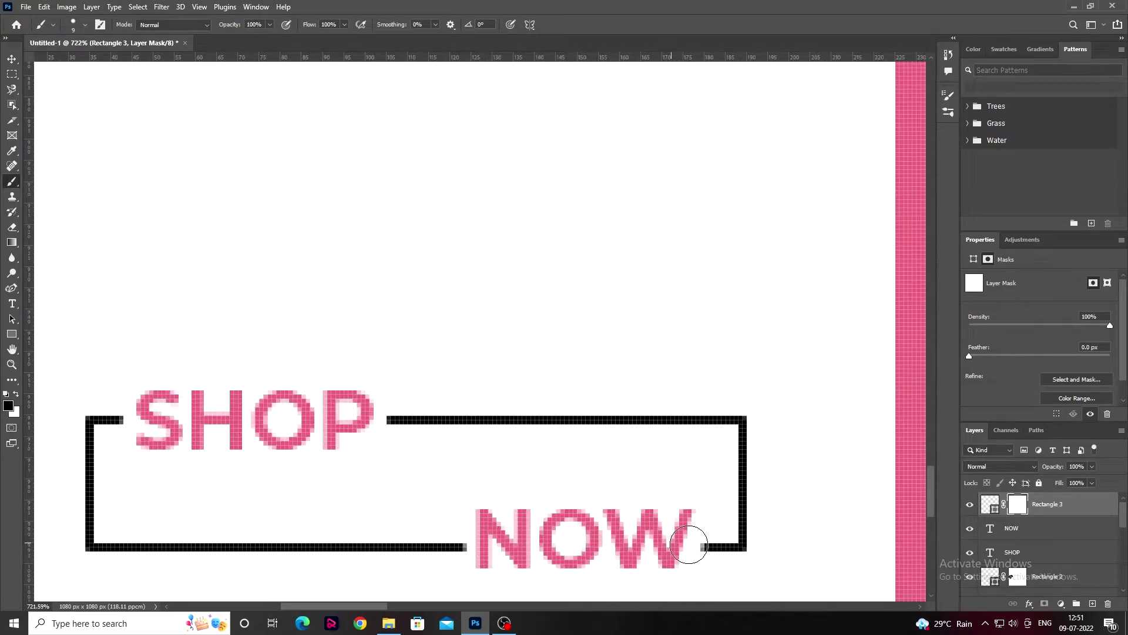
key("ctrl+0")
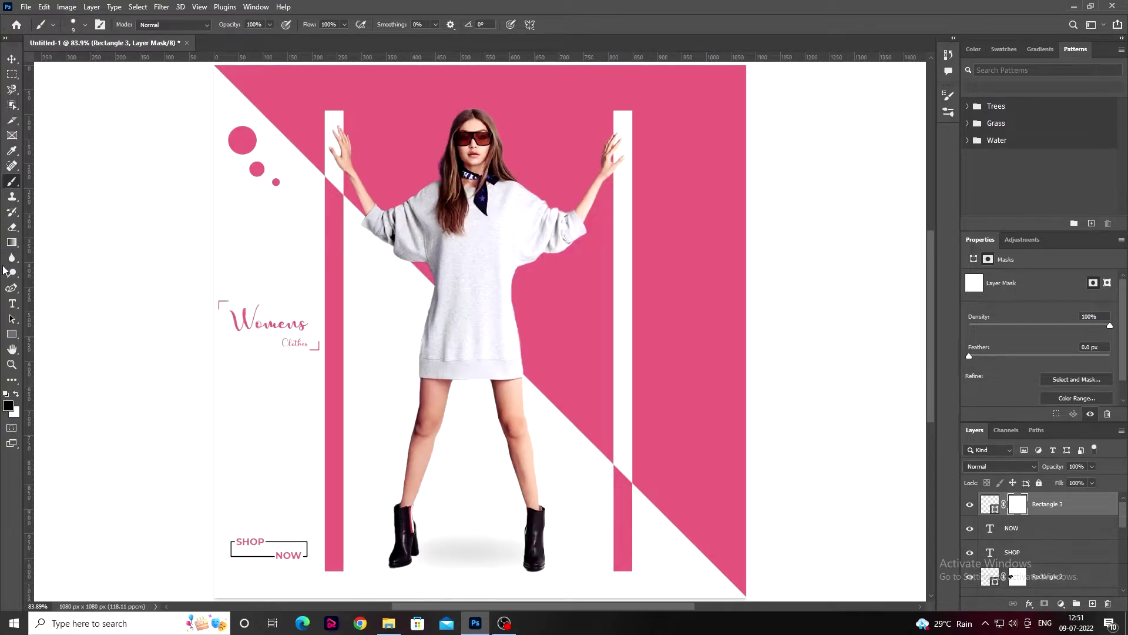
Step: On a new layer, set up a pink hard round brush with wide spacing and test a dot
left_click(1092, 602)
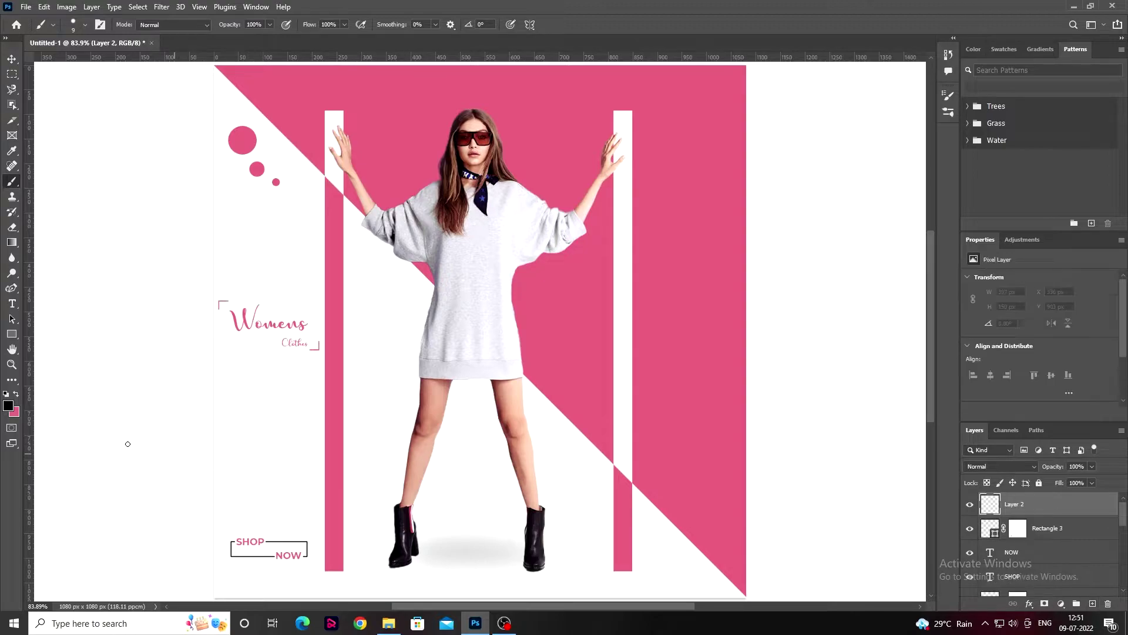
key("x")
right_click(240, 403)
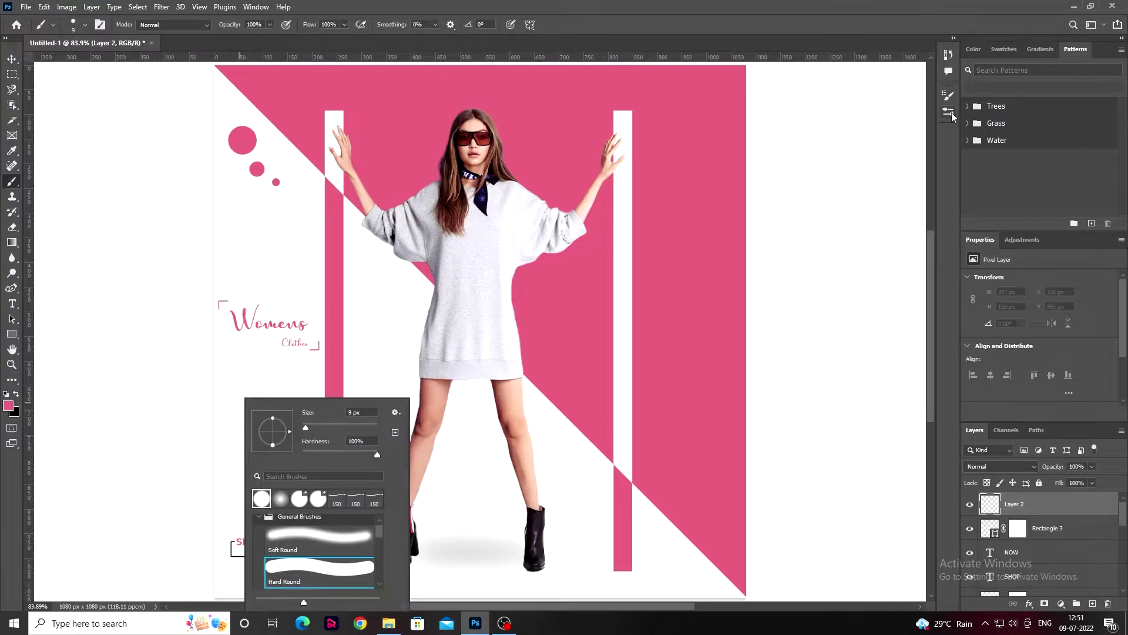
left_click(952, 117)
left_click(750, 90)
mouse_move(836, 288)
left_mouse_down()
mouse_move(925, 288)
mouse_move(909, 289)
left_mouse_up()
left_click(221, 447)
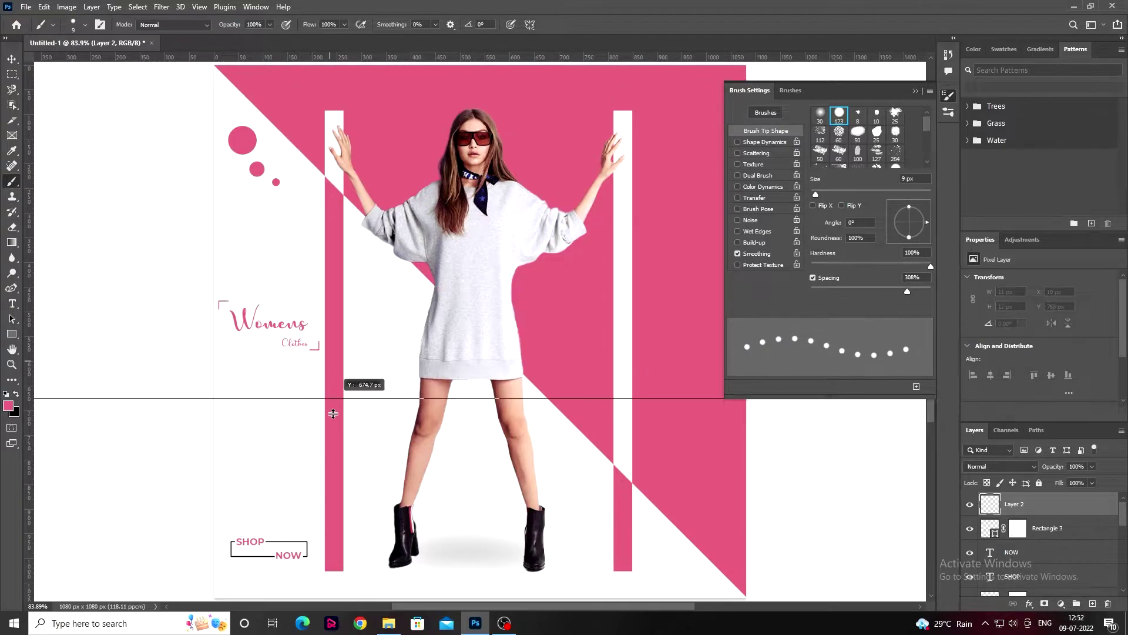
Step: Paint a row of nine pink dots along a horizontal guide, then clear the guide
left_click_drag(292, 62, 239, 426)
scroll(239, 427, "up", 2)
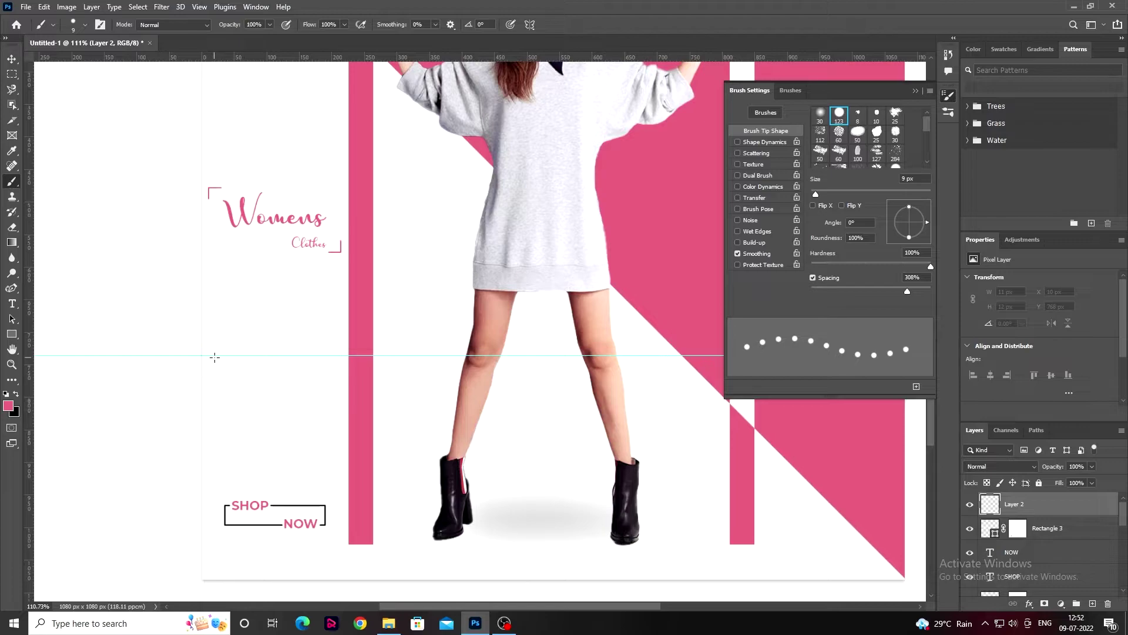
left_click(212, 355)
left_click_drag(907, 291, 902, 291)
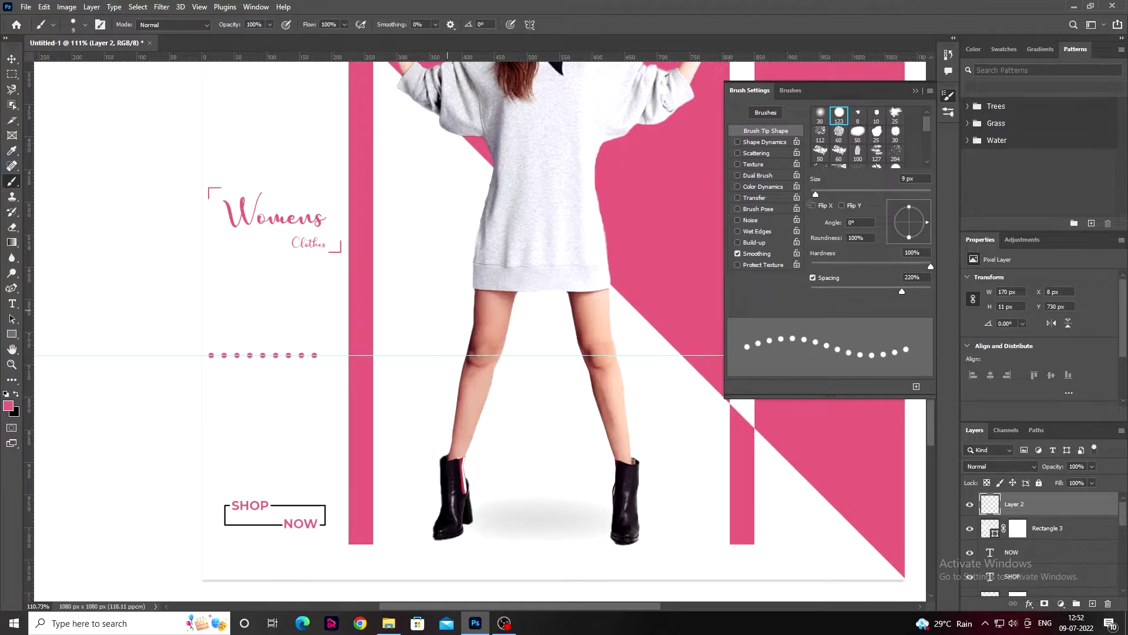
left_click(948, 95)
left_click(199, 6)
left_click(235, 326)
Step: Duplicate the pink dot row 15 px lower to extend the grid under Womens
key("v")
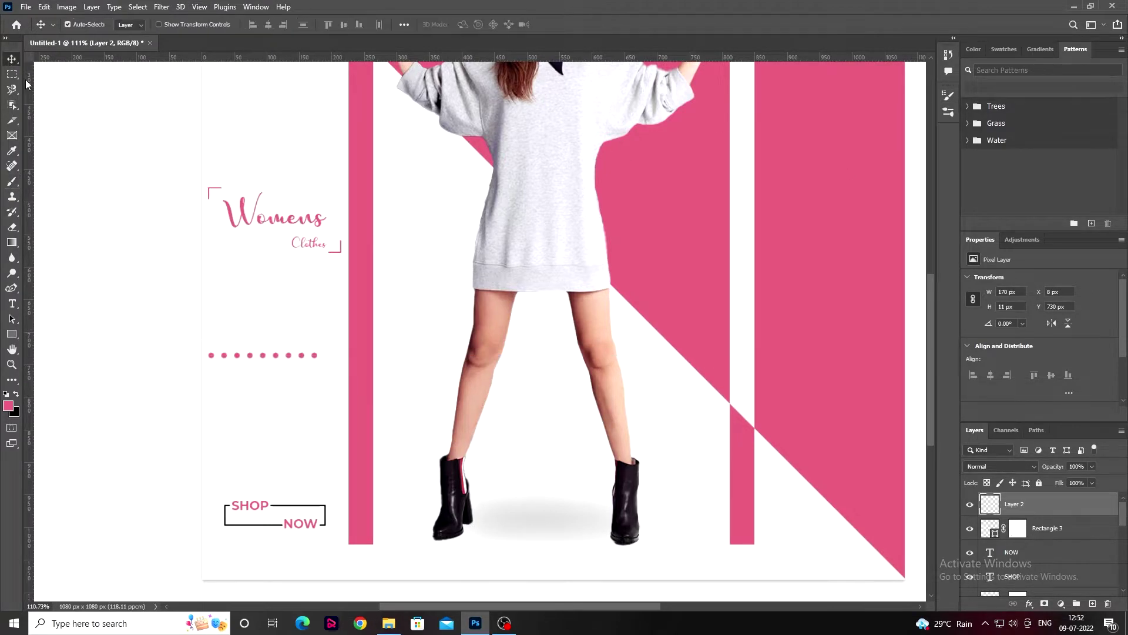
left_click_drag(262, 355, 264, 381)
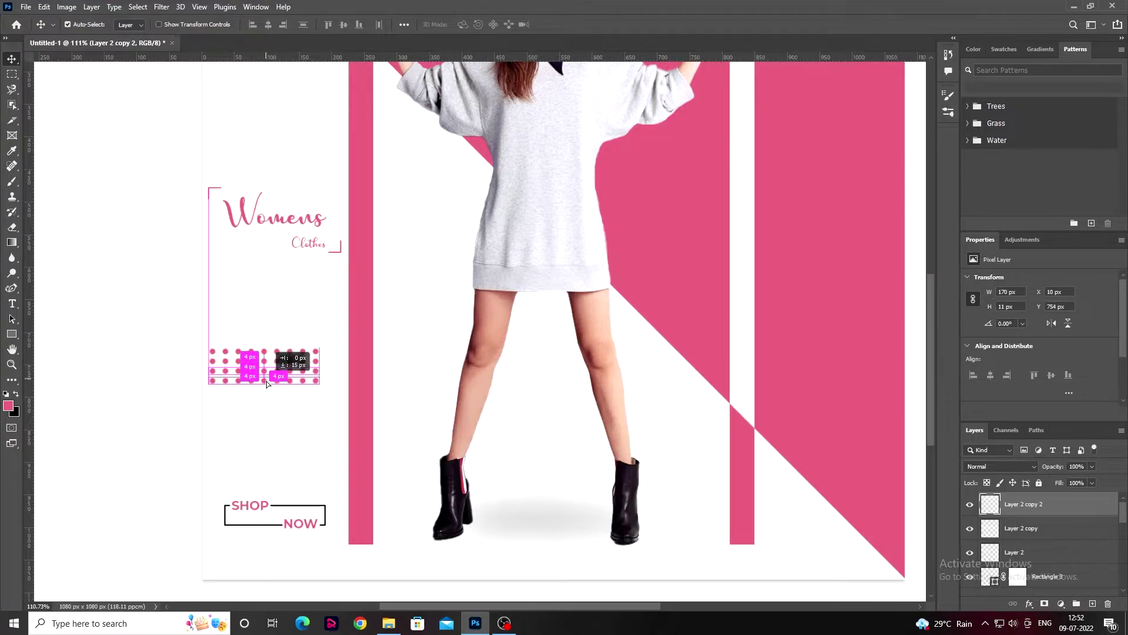
key("ctrl+0")
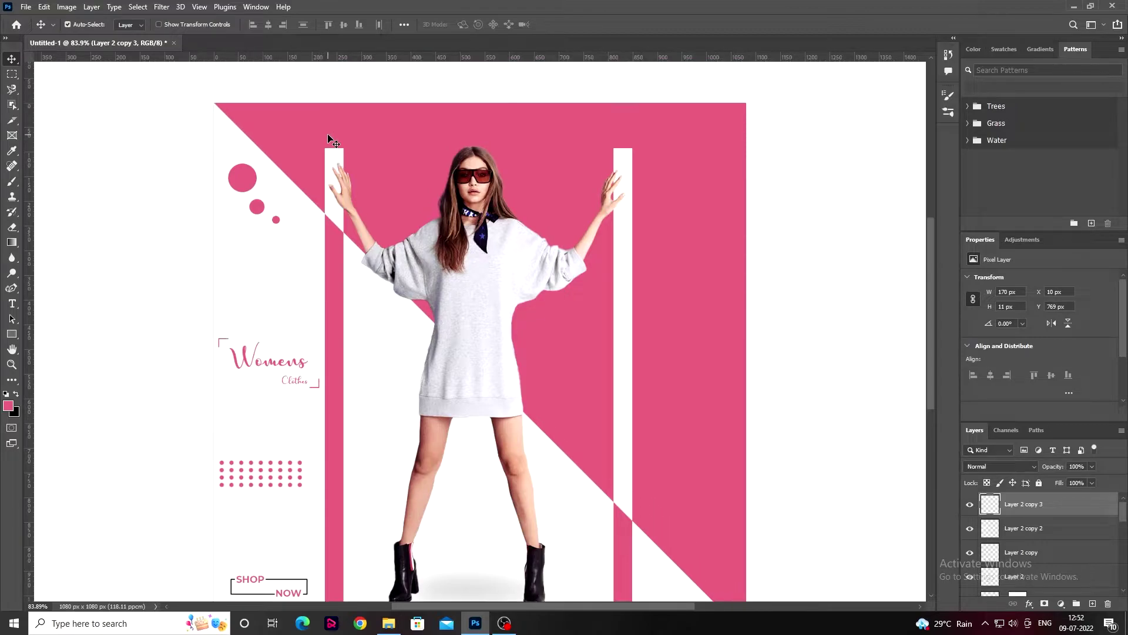
scroll(336, 195, "up", 5)
scroll(347, 206, "down", 5)
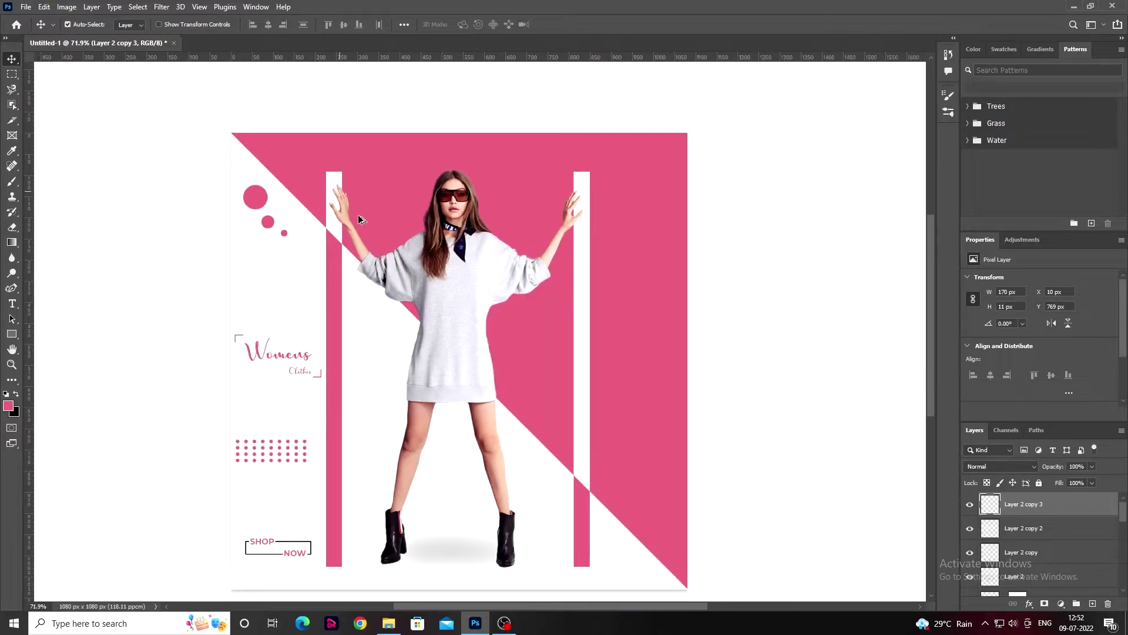
scroll(442, 274, "down", 2)
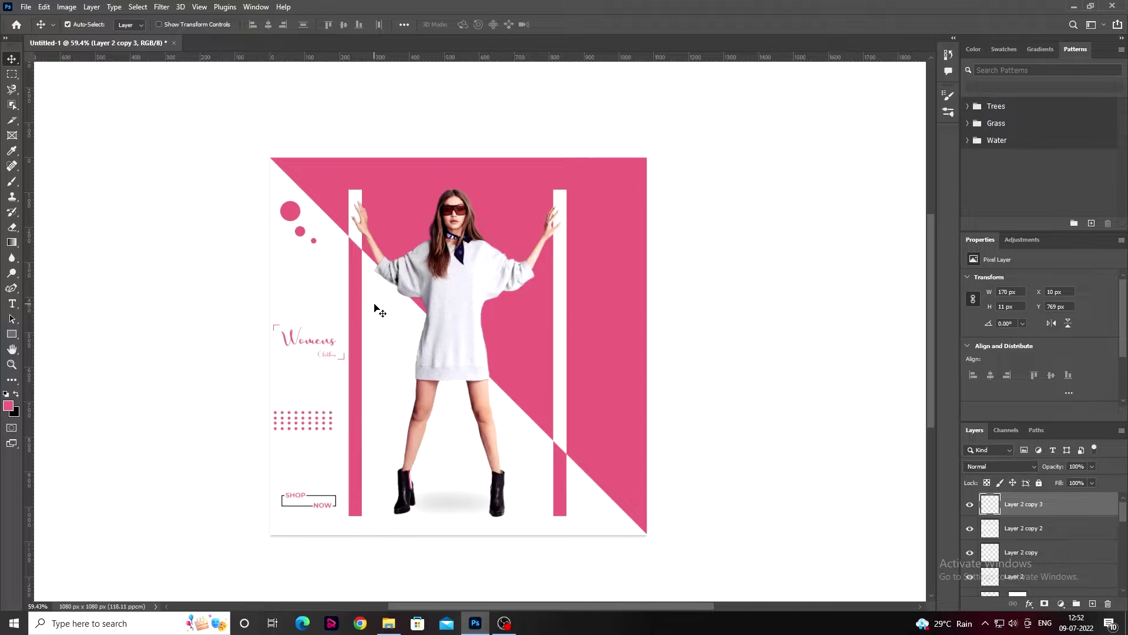
scroll(330, 253, "up", 1)
scroll(332, 282, "up", 1)
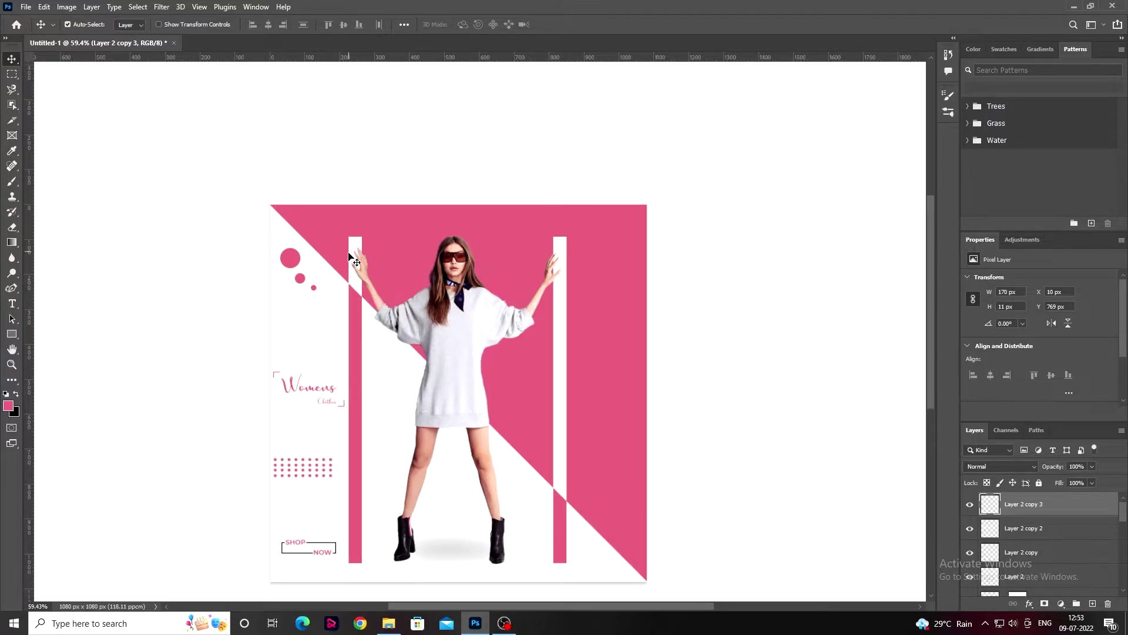
scroll(335, 323, "up", 5)
Step: Slightly enlarge the Clothes subtitle with Free Transform
left_click(339, 392)
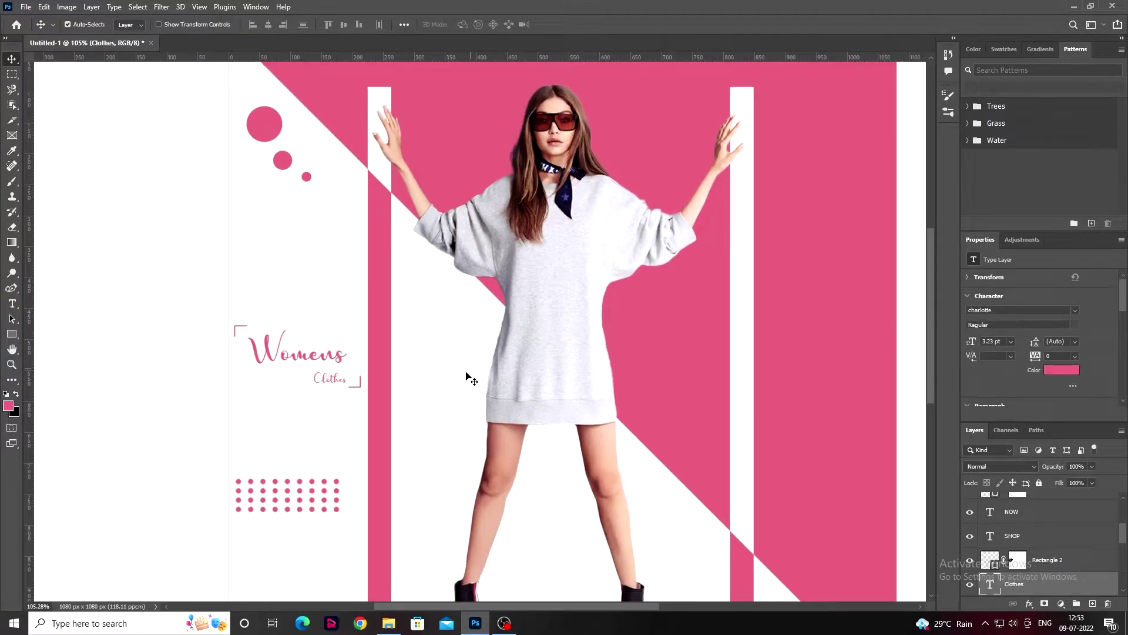
key("ctrl+t")
left_click_drag(313, 387, 306, 386)
Step: Commit the enlarged Clothes subtitle
left_click(581, 24)
scroll(303, 203, "down", 2)
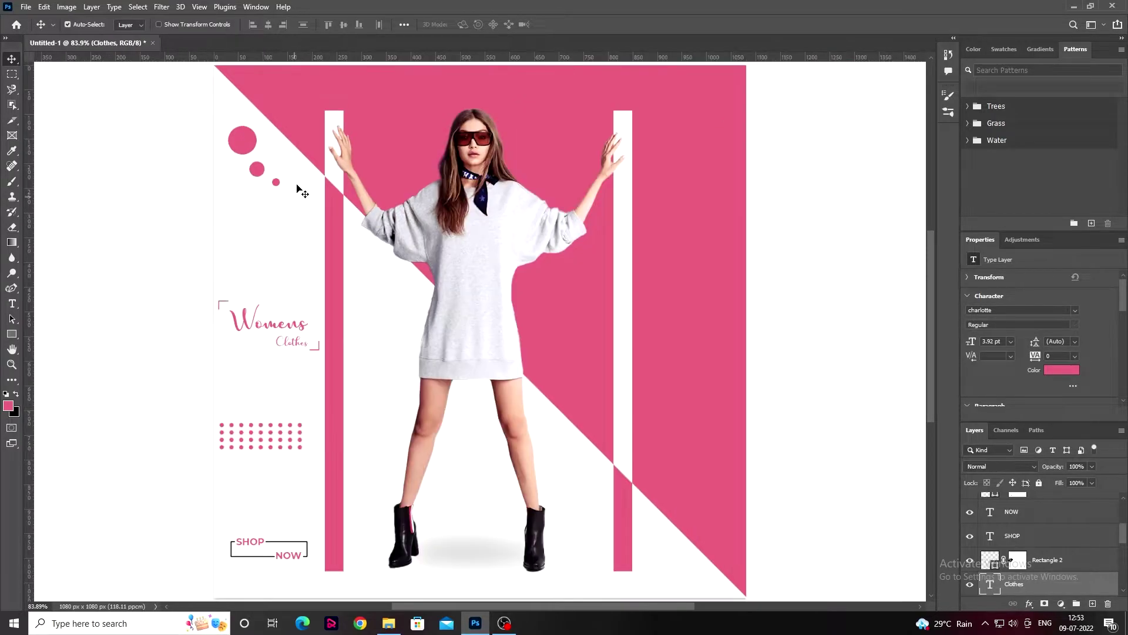
scroll(304, 203, "up", 4)
scroll(303, 204, "up", 2)
scroll(303, 203, "up", 1)
Step: Type 'Only This Month' in white above the left stripe
left_click(12, 304)
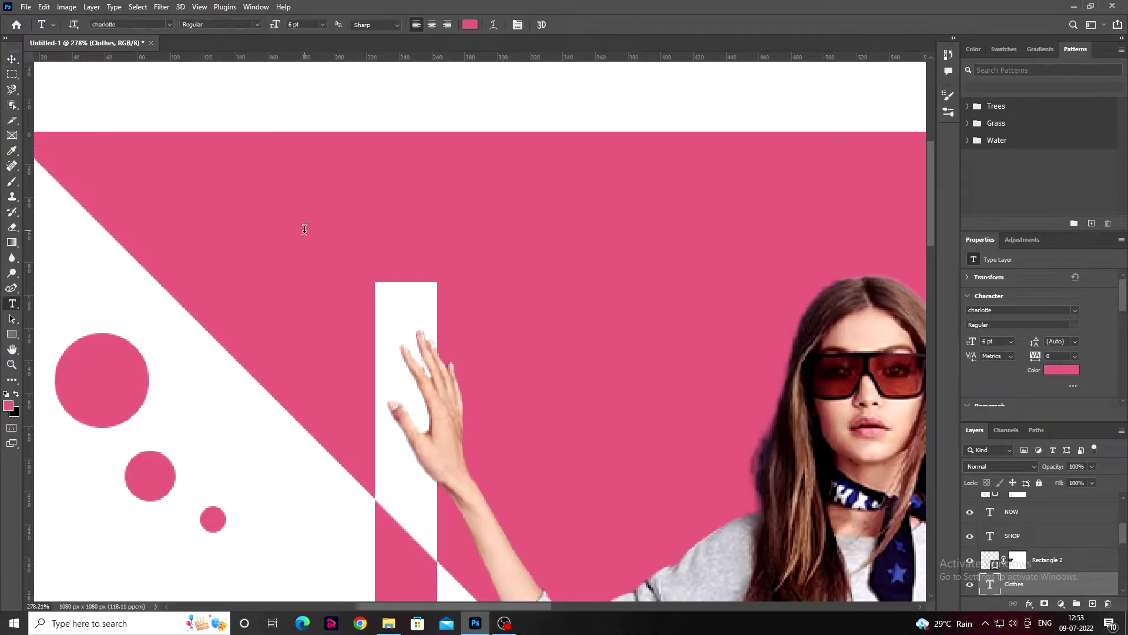
left_click(304, 229)
key("BackSpace")
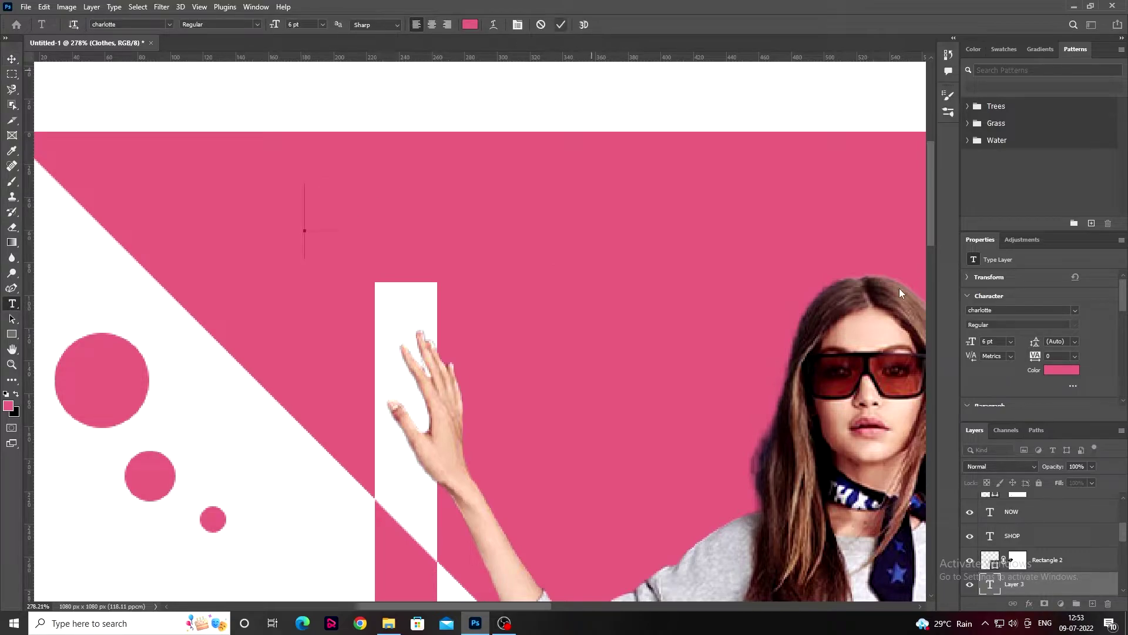
left_click(1061, 369)
left_click(850, 270)
left_click(1083, 268)
type("Only")
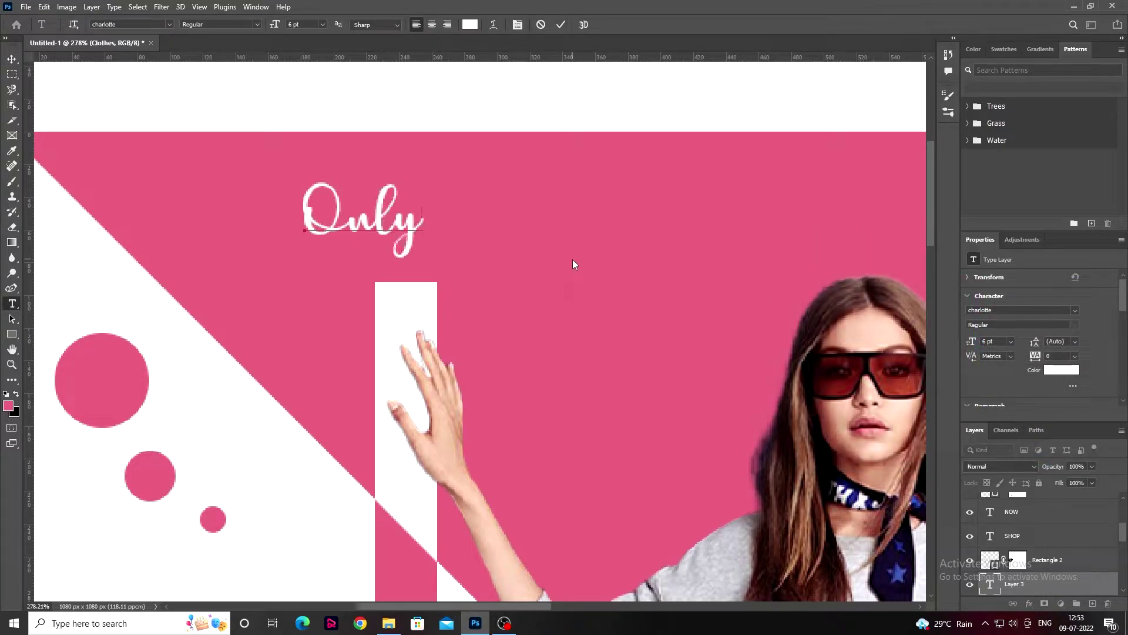
type(" THi")
key("BackSpace")
key("BackSpace")
type("his ")
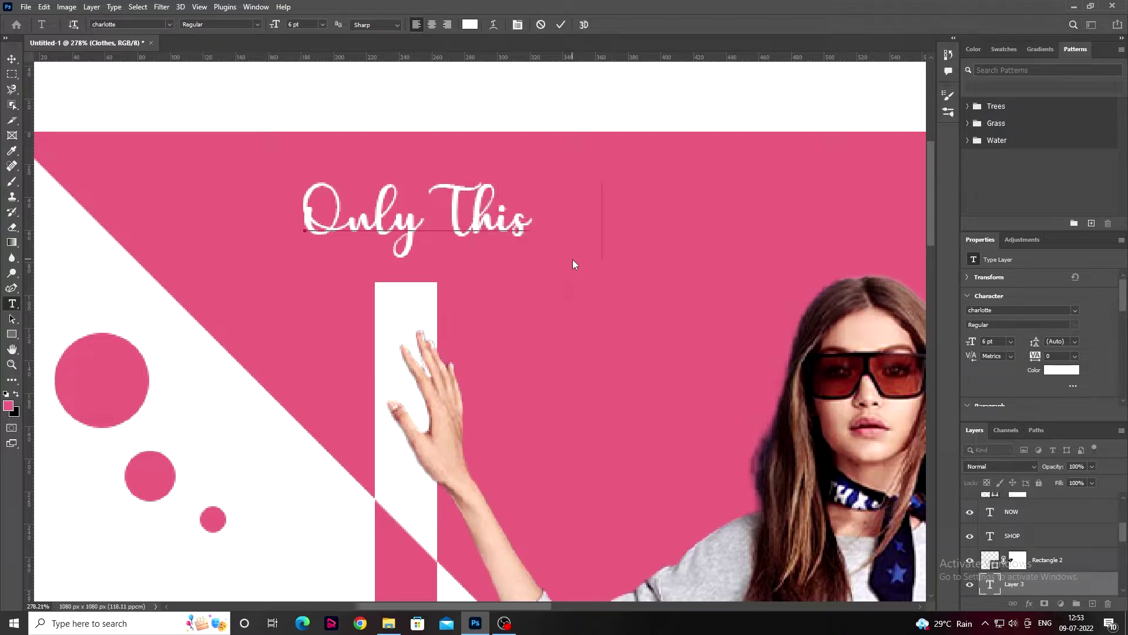
type("Month")
left_click(561, 24)
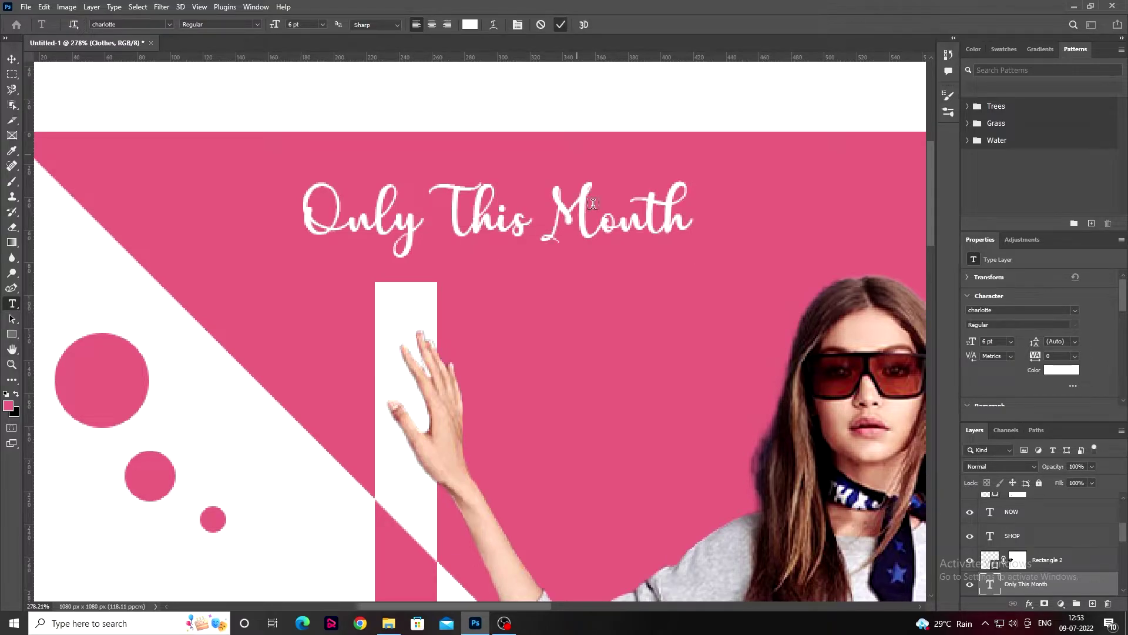
Step: Move the 'Only This Month' text further left across the top
scroll(593, 203, "down", 2)
scroll(558, 203, "down", 2)
scroll(523, 203, "down", 1)
scroll(488, 202, "down", 1)
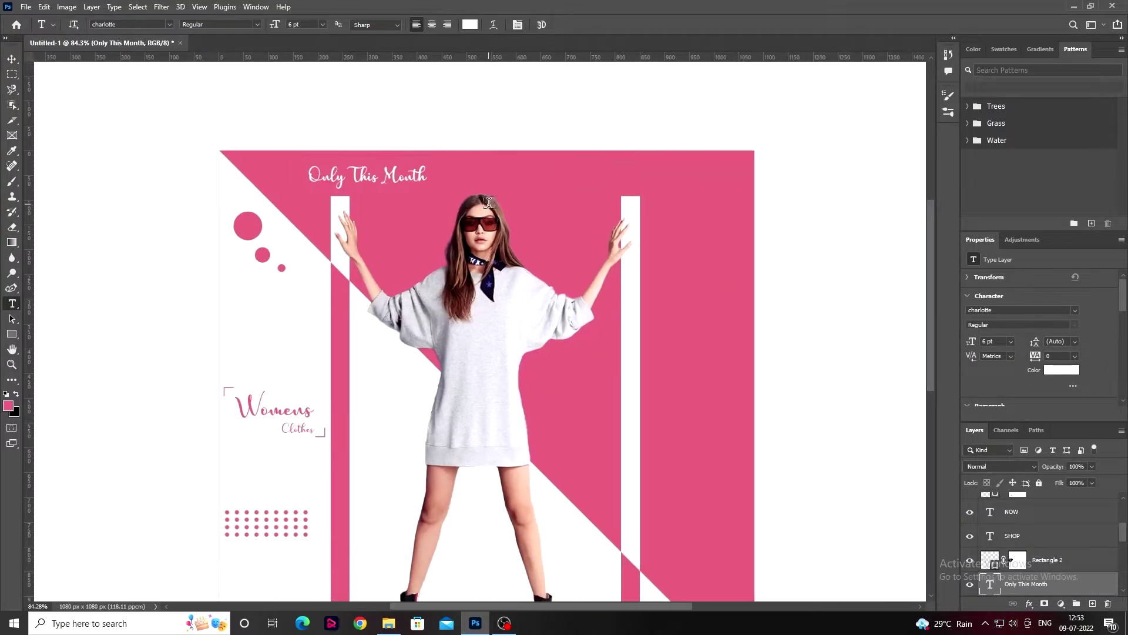
scroll(489, 202, "up", 2)
key("v")
scroll(603, 188, "down", 1)
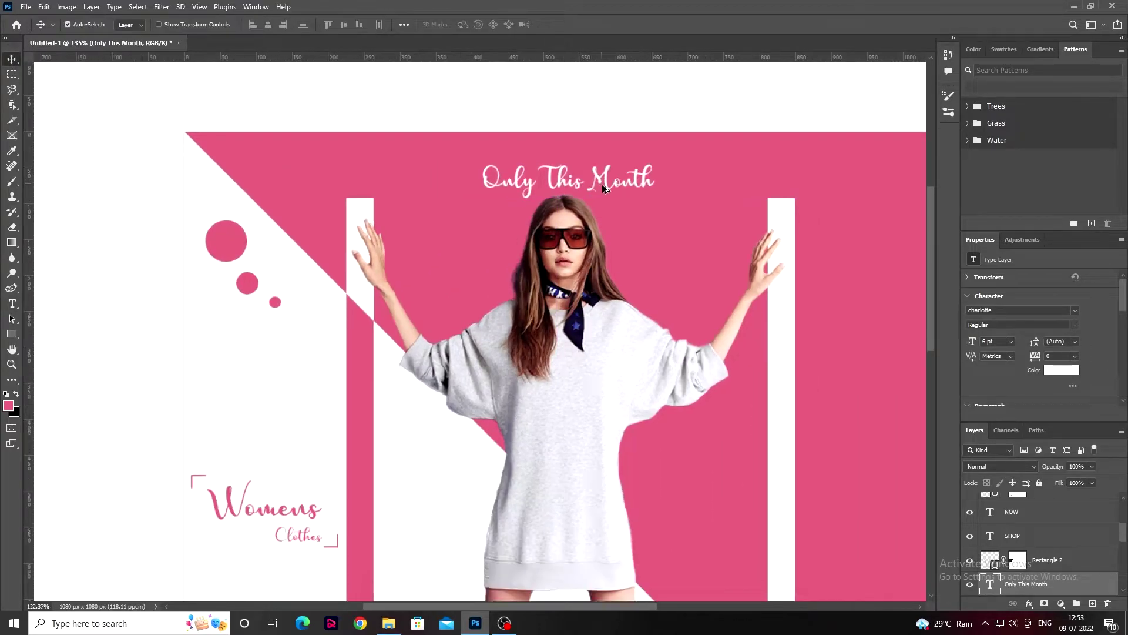
left_click_drag(549, 188, 418, 175)
scroll(418, 175, "up", 2)
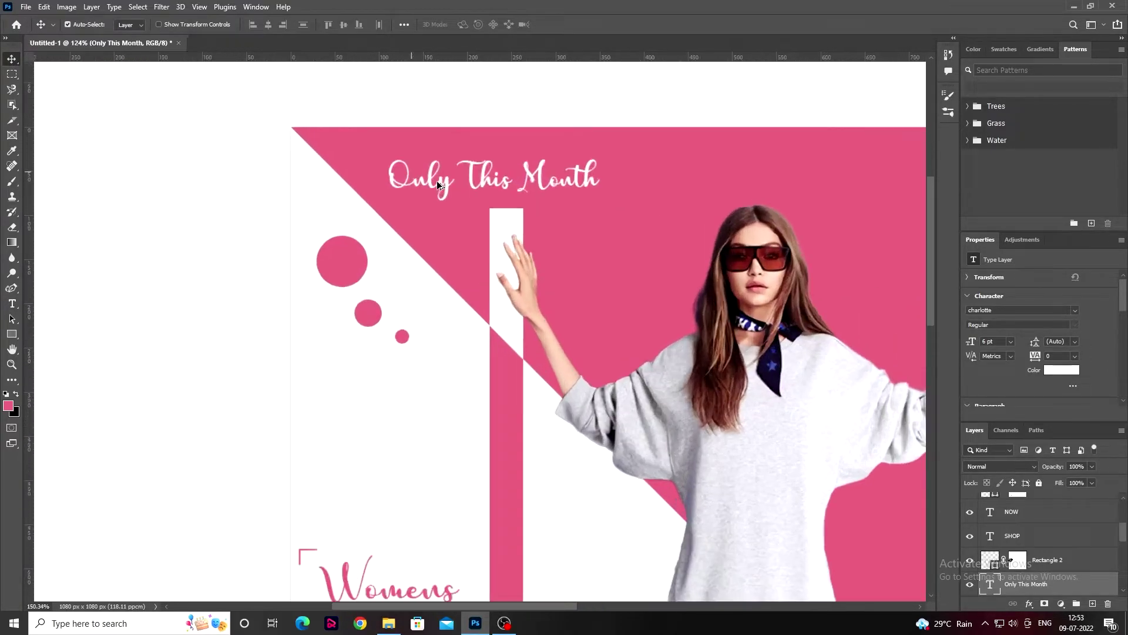
scroll(438, 185, "up", 2)
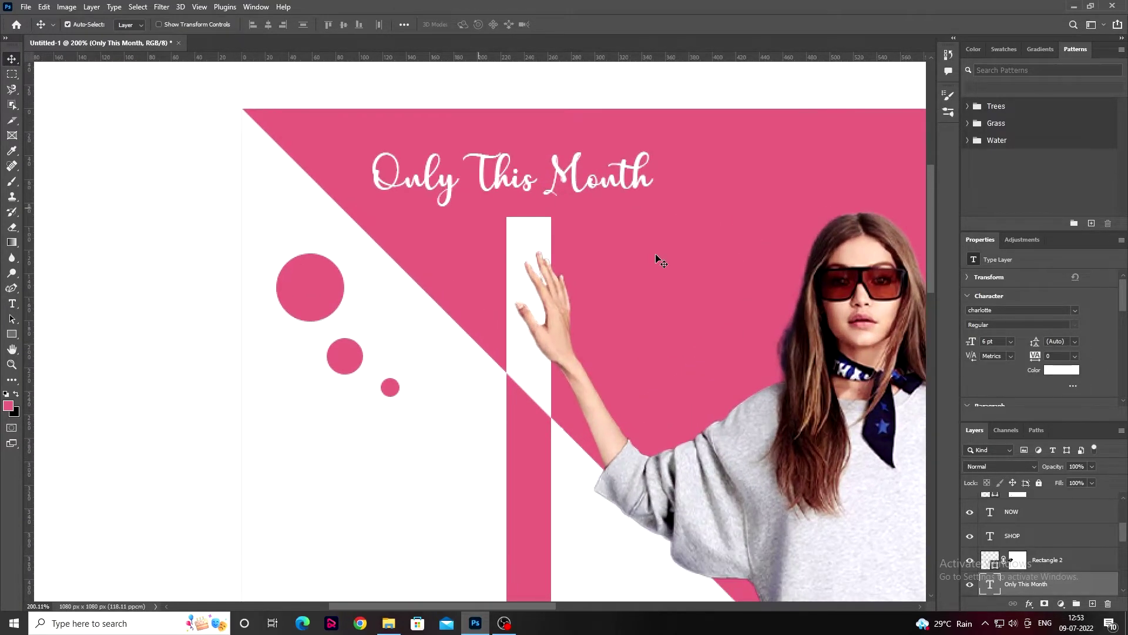
Step: Draw a rectangle with no outline around the 'Only This Month' title
left_click(135, 99)
left_click(11, 334)
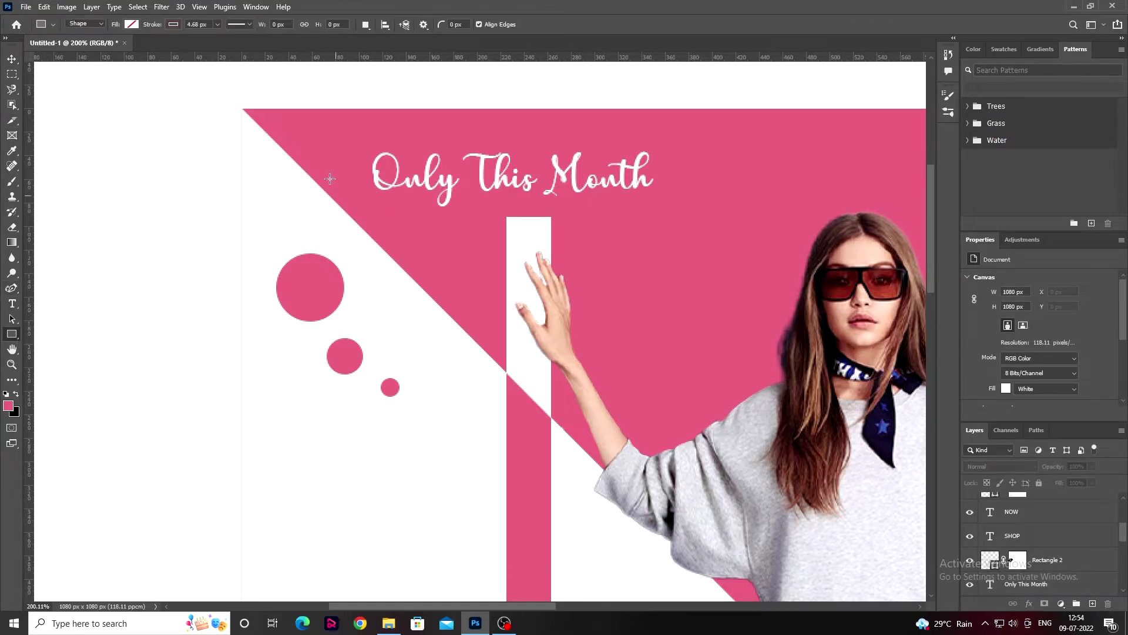
left_click_drag(355, 131, 671, 210)
left_click(173, 24)
left_click(113, 54)
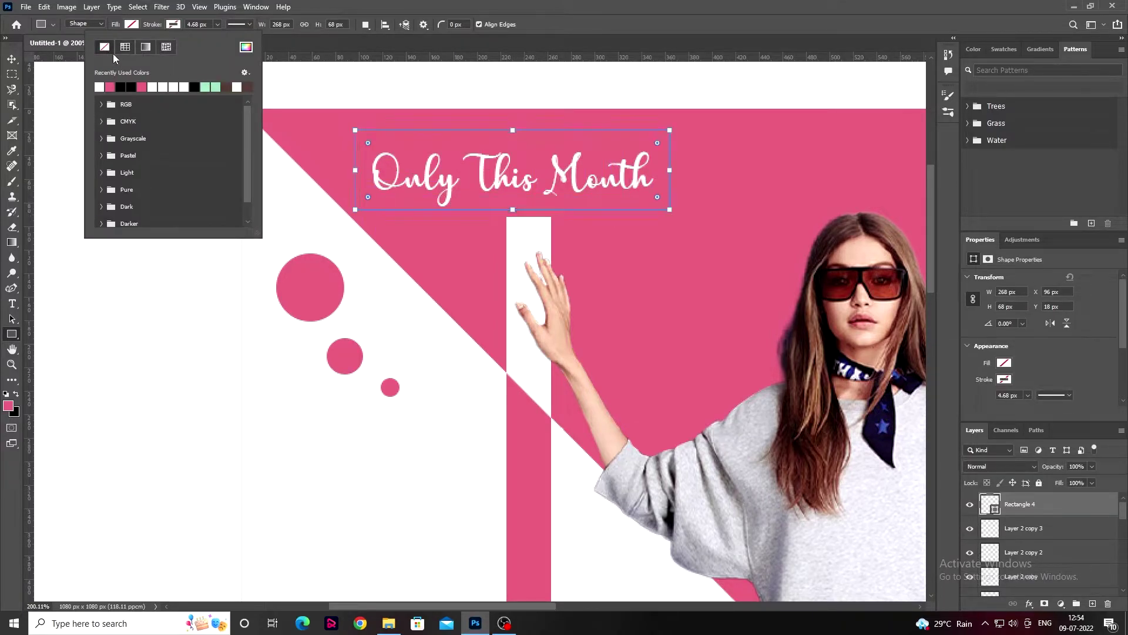
left_click(12, 59)
Step: Skew the rectangle's corners into a slanted banner shape
key("ctrl+t")
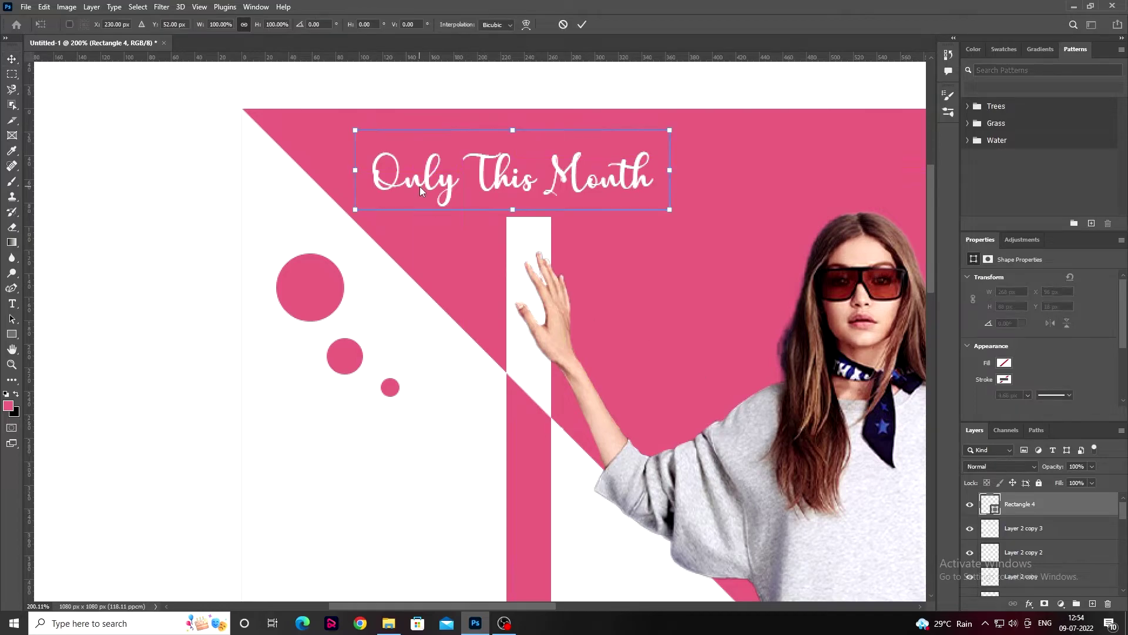
right_click(420, 186)
left_click(444, 230)
left_click_drag(357, 210, 383, 209)
left_click_drag(354, 130, 355, 116)
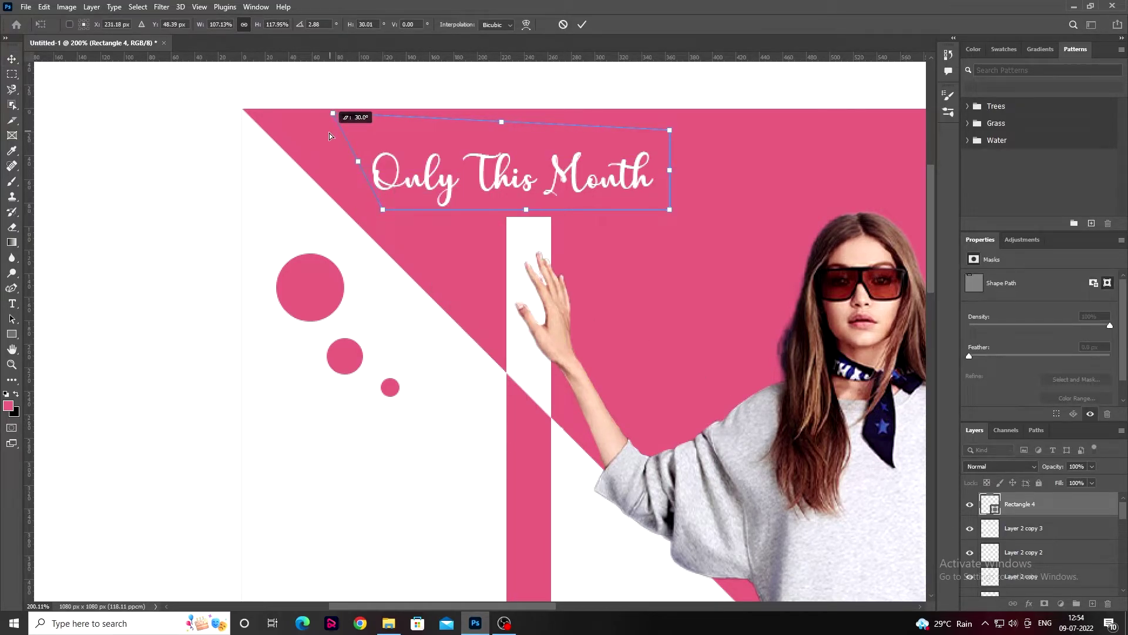
left_click_drag(670, 131, 668, 147)
left_click_drag(673, 216, 673, 208)
left_click_drag(387, 212, 383, 204)
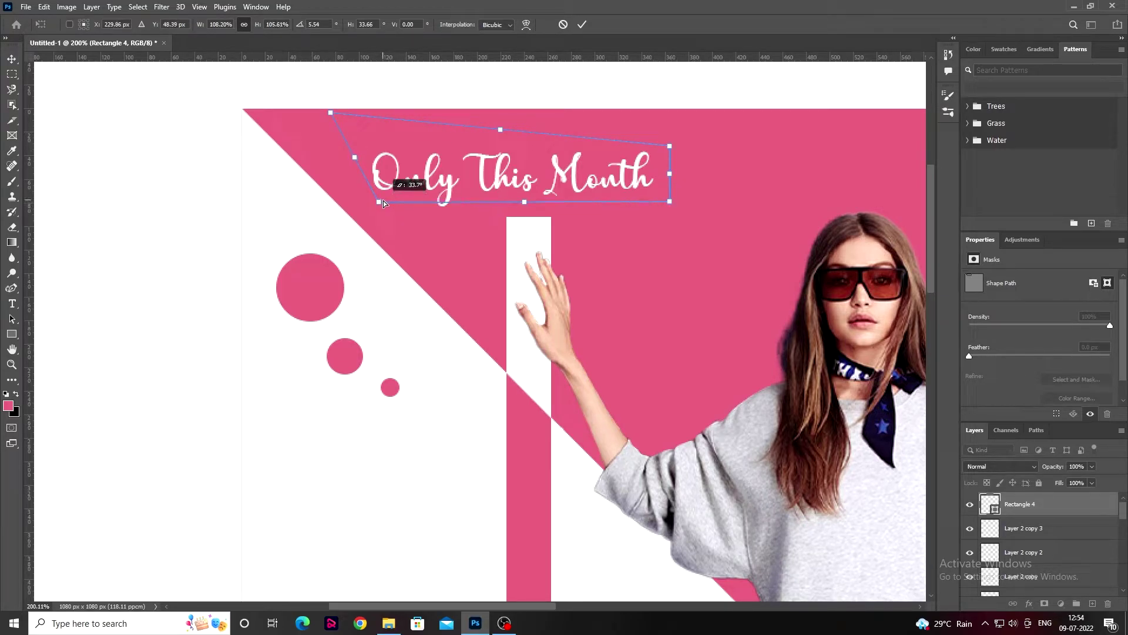
left_click(582, 24)
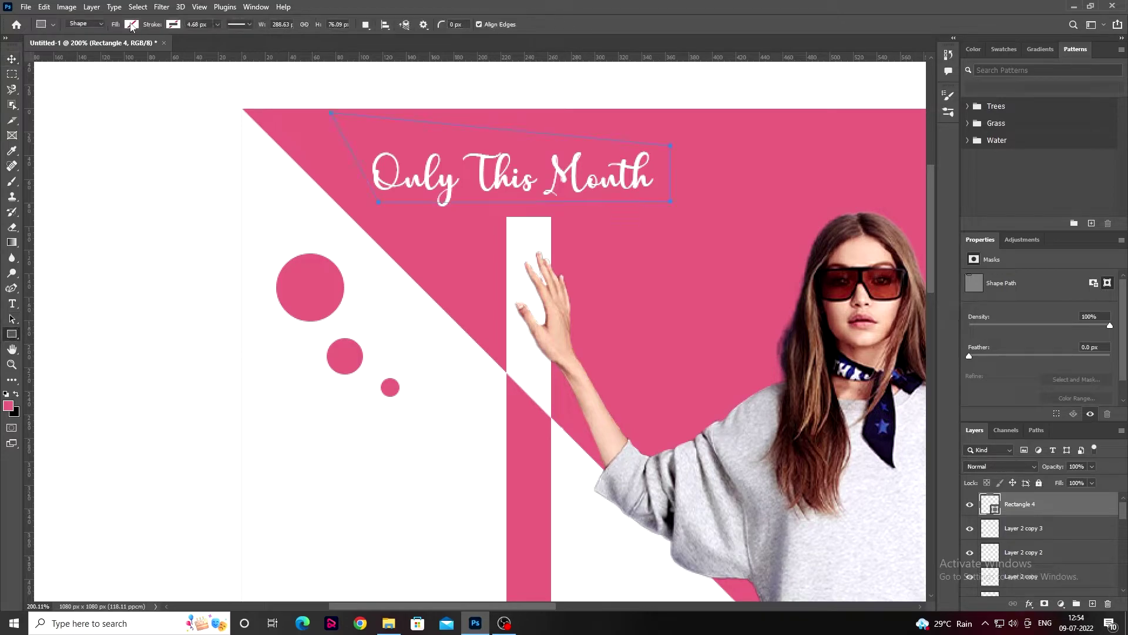
Step: Fill the banner white and move the title layer above it
left_click(132, 26)
left_click(88, 80)
key("v")
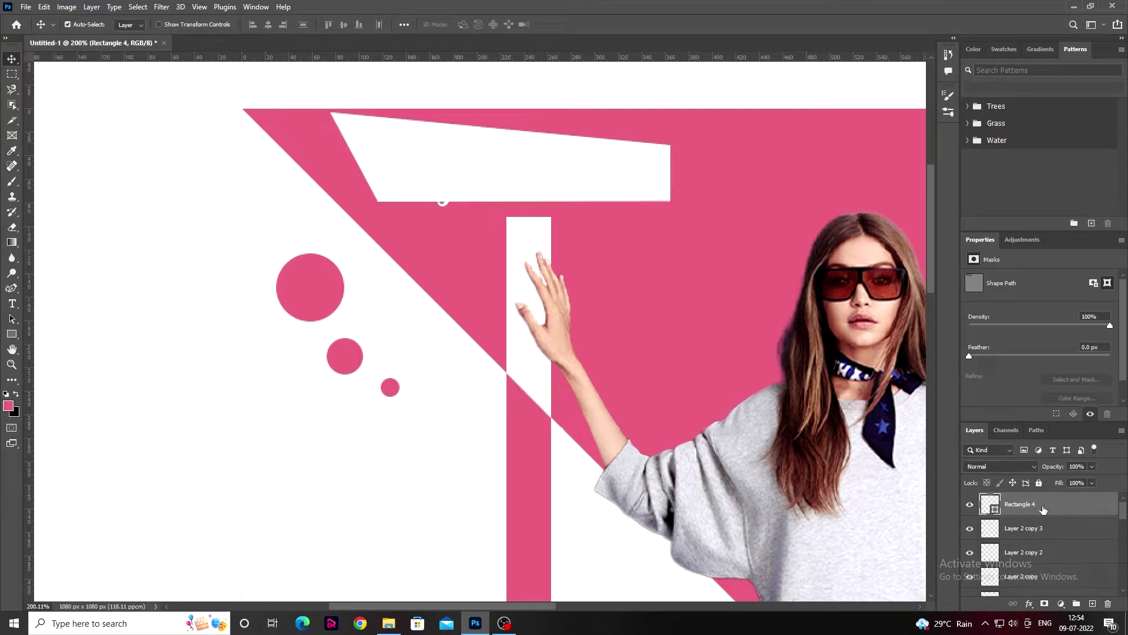
left_click_drag(1043, 509, 1046, 483)
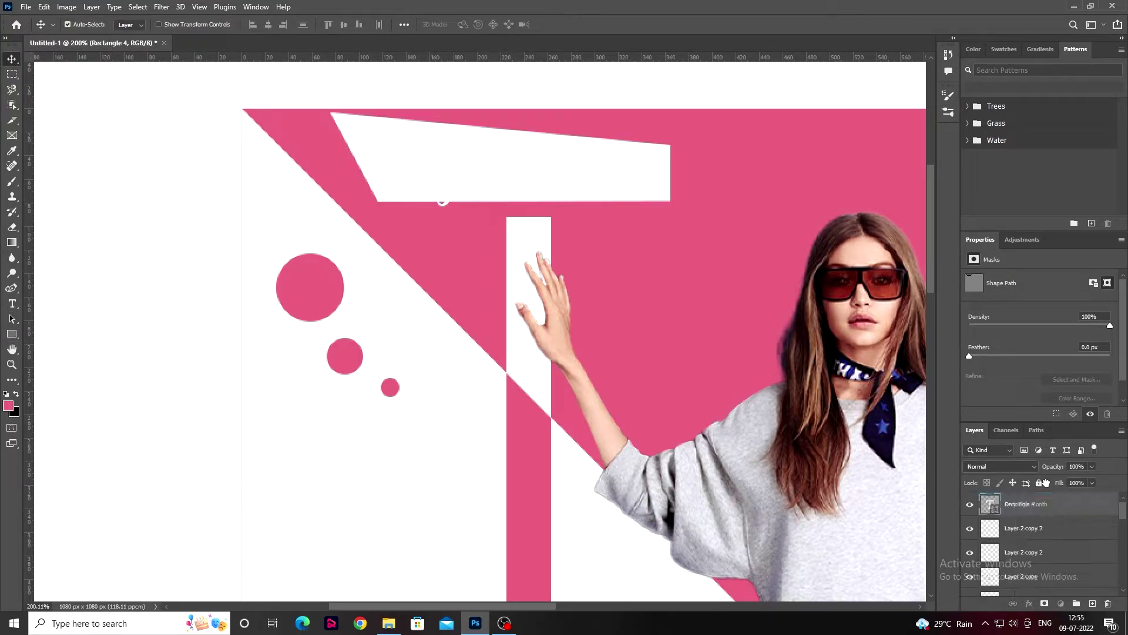
Step: Make the 'Only This Month' title pink and shrink it to fit the banner
left_click(1044, 358)
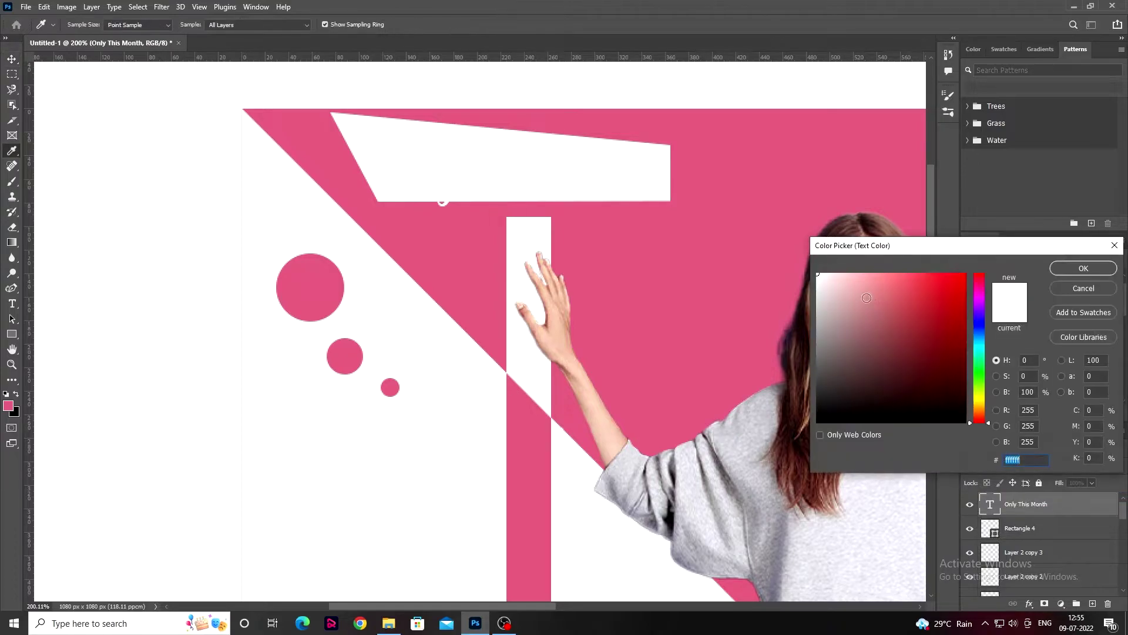
left_click(1082, 268)
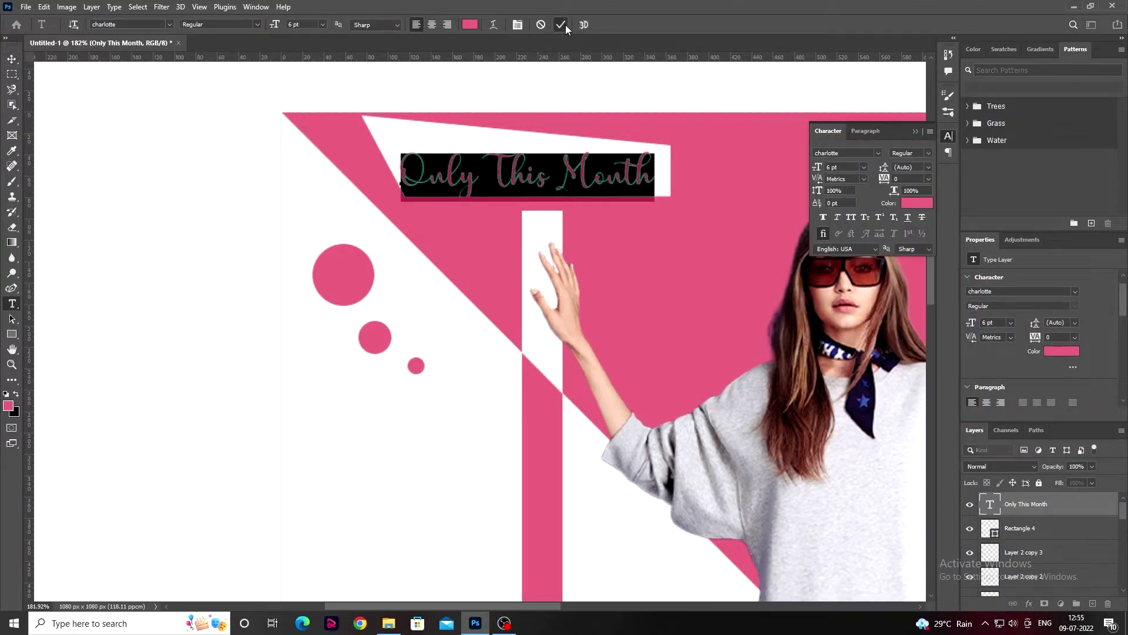
left_click(564, 26)
key("ctrl+t")
mouse_move(655, 152)
left_mouse_down()
mouse_move(642, 147)
mouse_move(615, 169)
left_mouse_up()
key("Return")
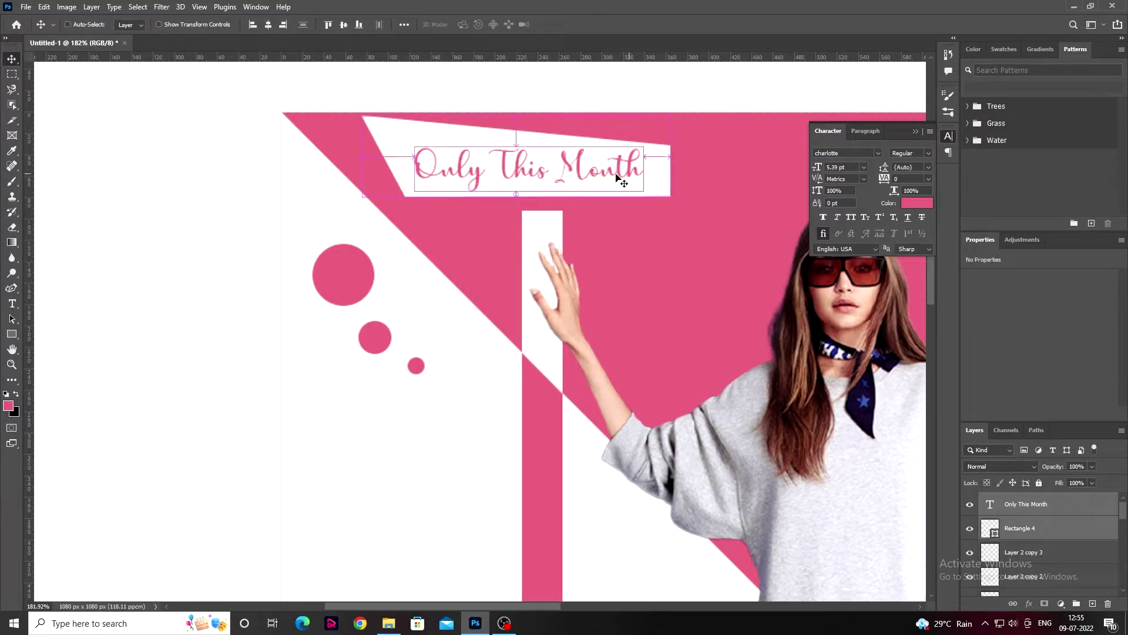
Step: Scale the banner and title together to about 89% and reposition them
key("ctrl+t")
left_click_drag(363, 116, 384, 127)
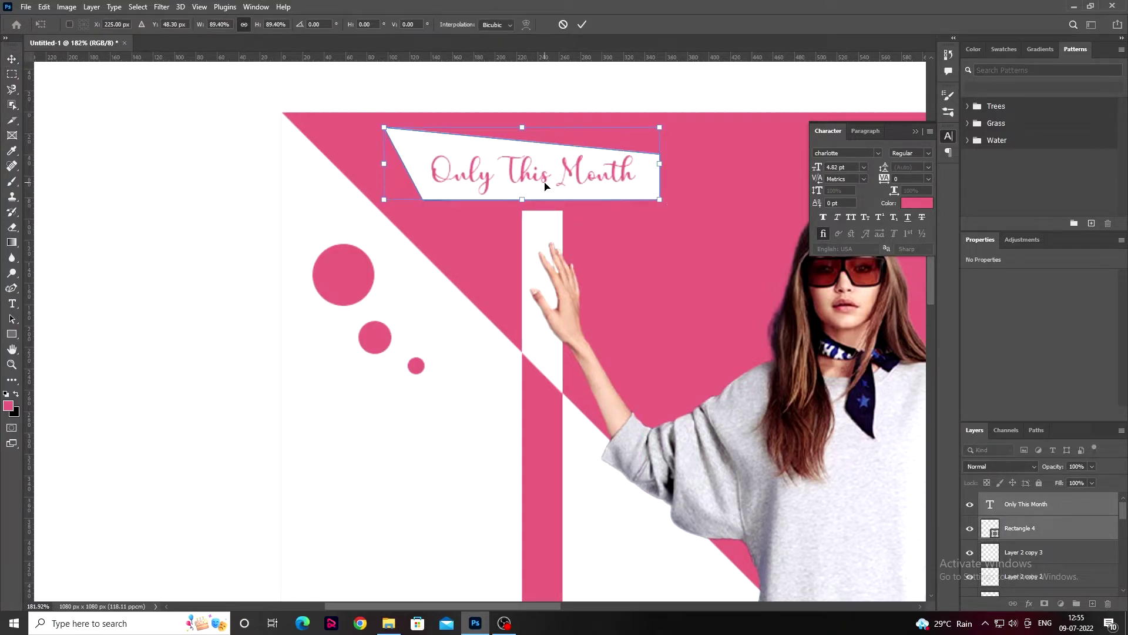
key("Return")
key("ctrl+0")
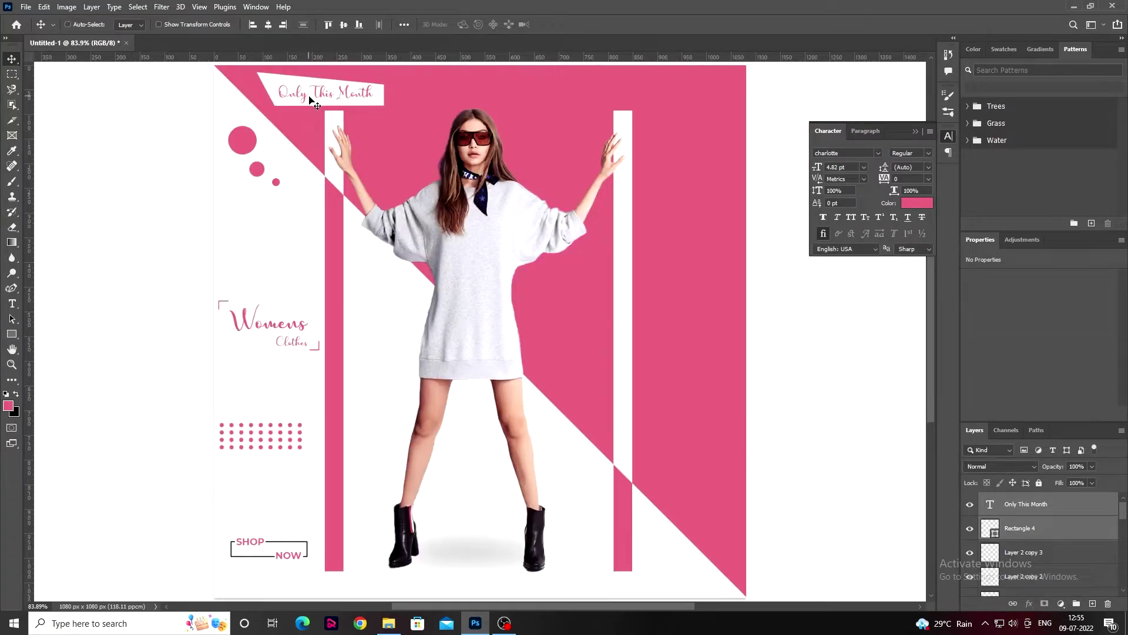
key("ctrl+t")
left_click(582, 24)
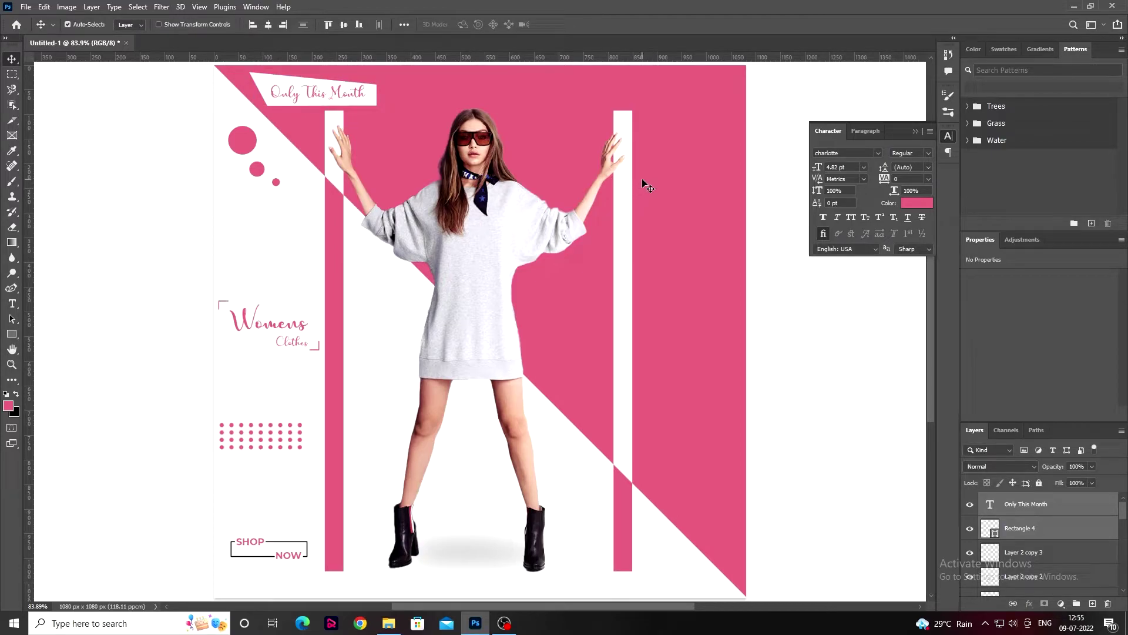
Step: Duplicate the three small circles toward the bottom-right and fill the copies white
left_click(256, 175)
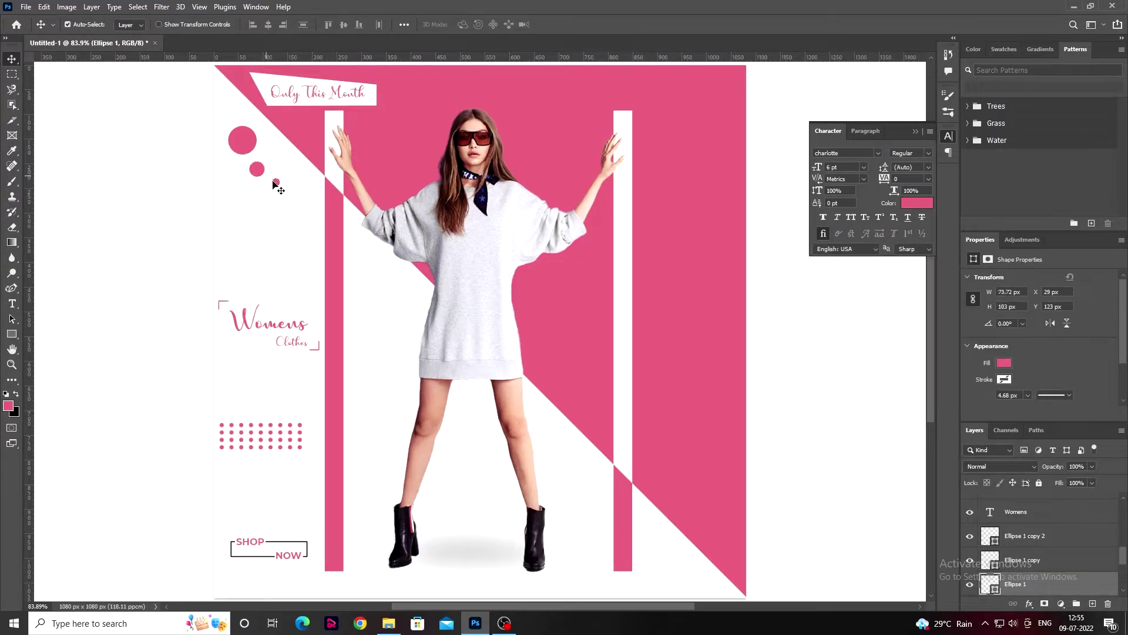
mouse_move(275, 185)
left_mouse_down()
mouse_move(701, 577)
mouse_move(540, 471)
left_mouse_up()
scroll(701, 578, "up", 5)
key("u")
left_click(132, 24)
left_click(57, 87)
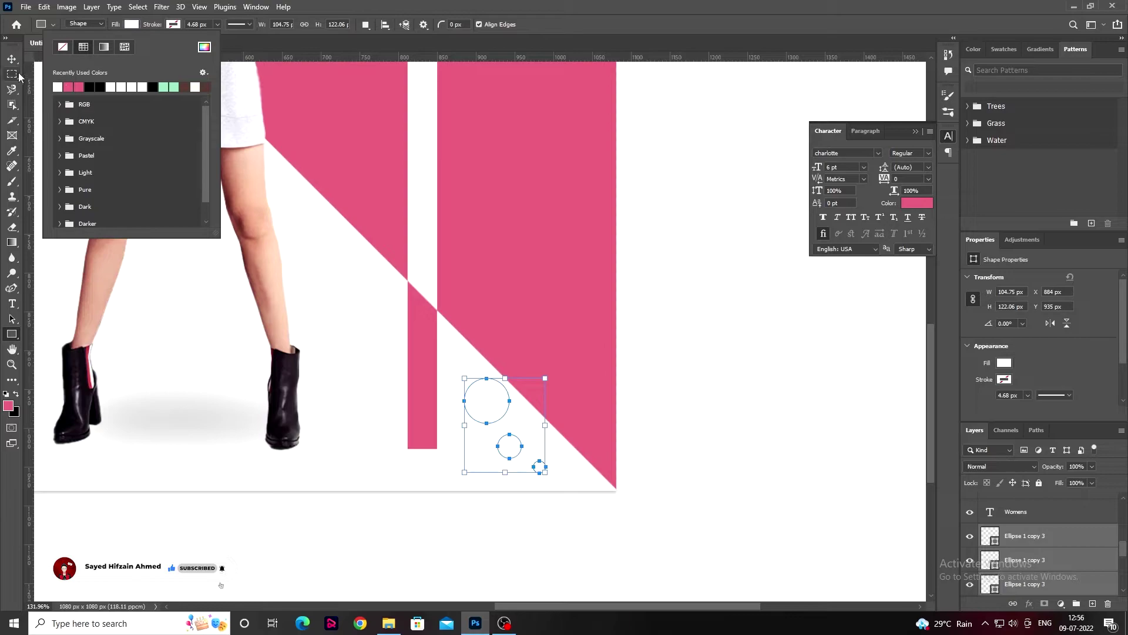
key("Escape")
Step: Flip the white circles horizontally and position them in the pink bottom-right corner
key("ctrl+t")
right_click(500, 408)
left_click(529, 401)
left_click_drag(525, 409, 569, 297)
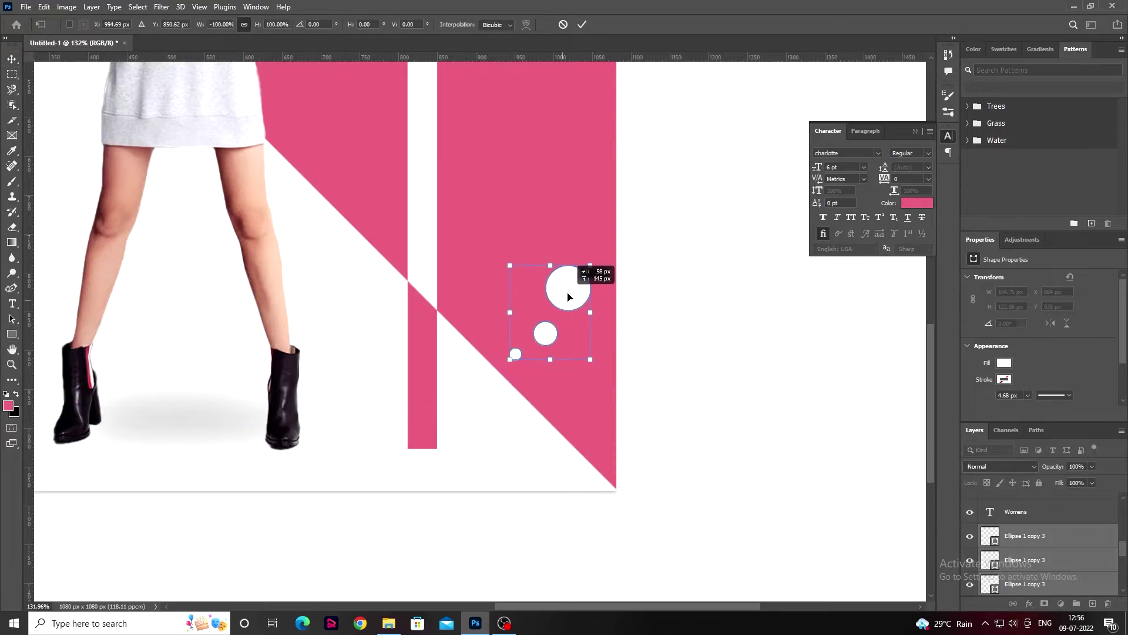
left_click(582, 24)
scroll(628, 311, "down", 5)
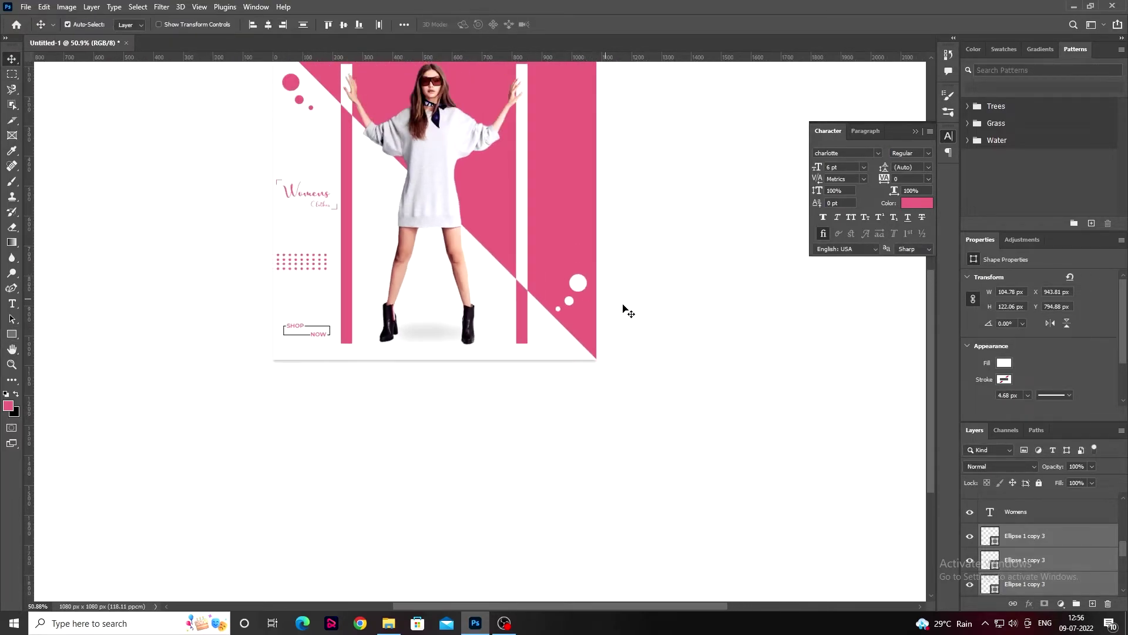
scroll(628, 311, "up", 3)
left_click_drag(634, 308, 635, 302)
left_click_drag(702, 178, 618, 308)
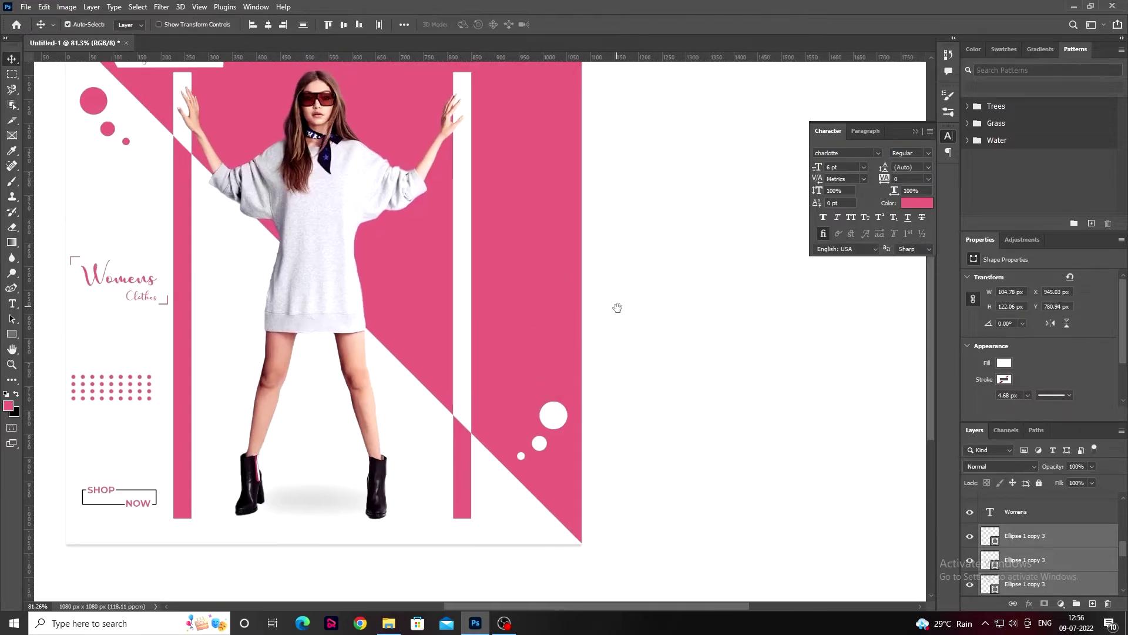
scroll(635, 242, "up", 2)
scroll(635, 242, "up", 1)
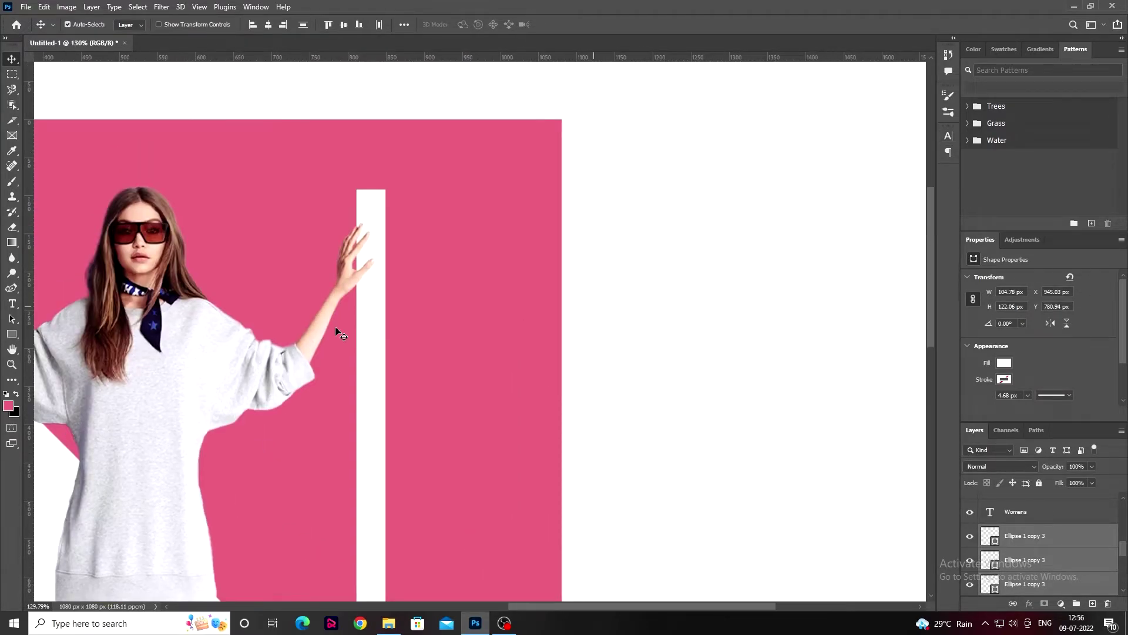
Step: On a new layer, paint a column of white dots along a vertical guide near the top-right
left_click(12, 181)
scroll(549, 278, "up", 2)
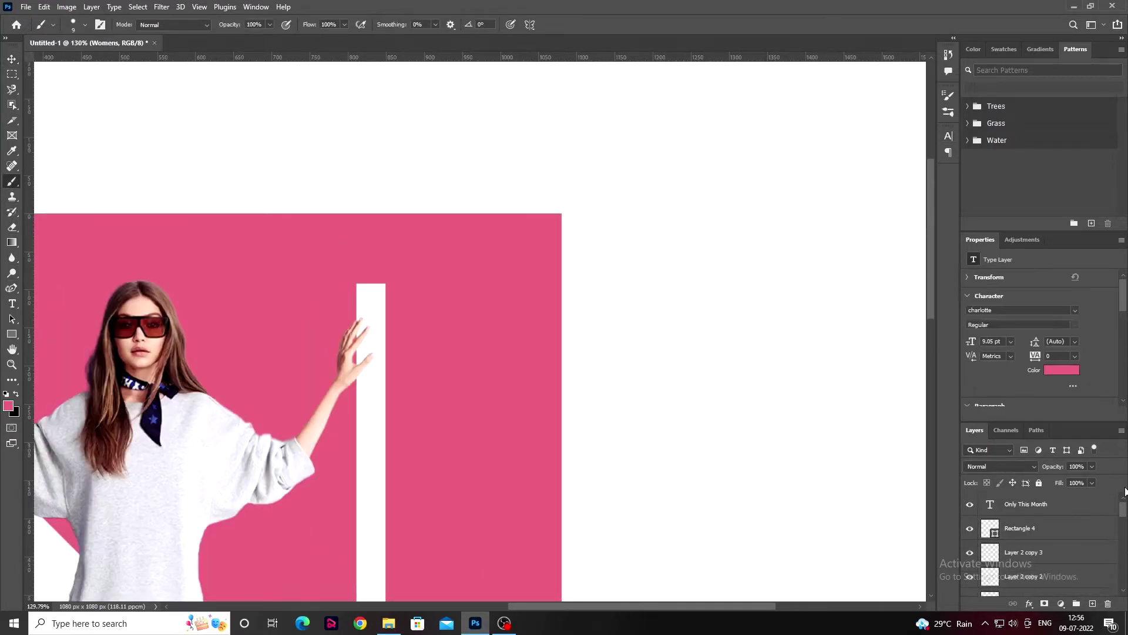
key("ctrl+shift+alt+n")
left_click(14, 412)
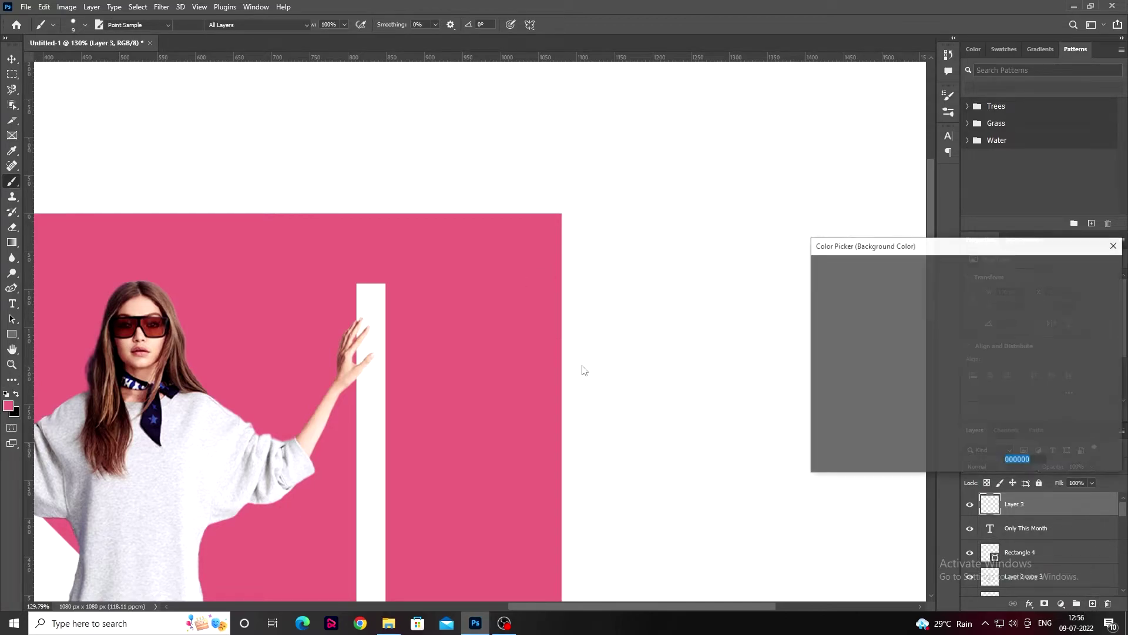
left_click(1083, 265)
left_click(547, 245)
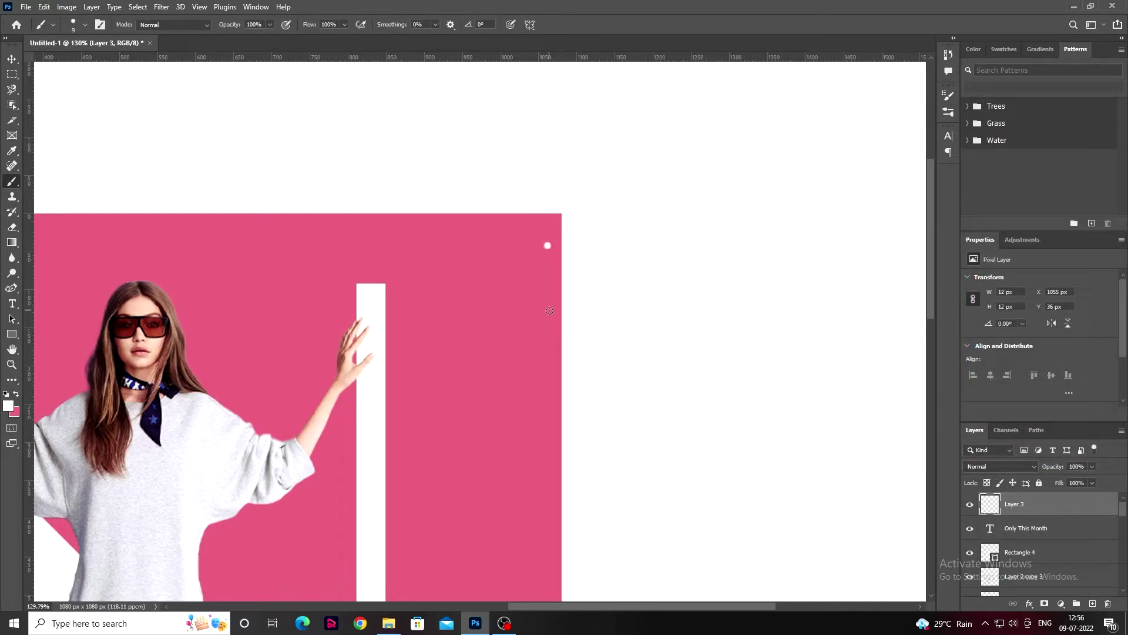
left_click_drag(28, 318, 519, 305)
left_click(519, 242)
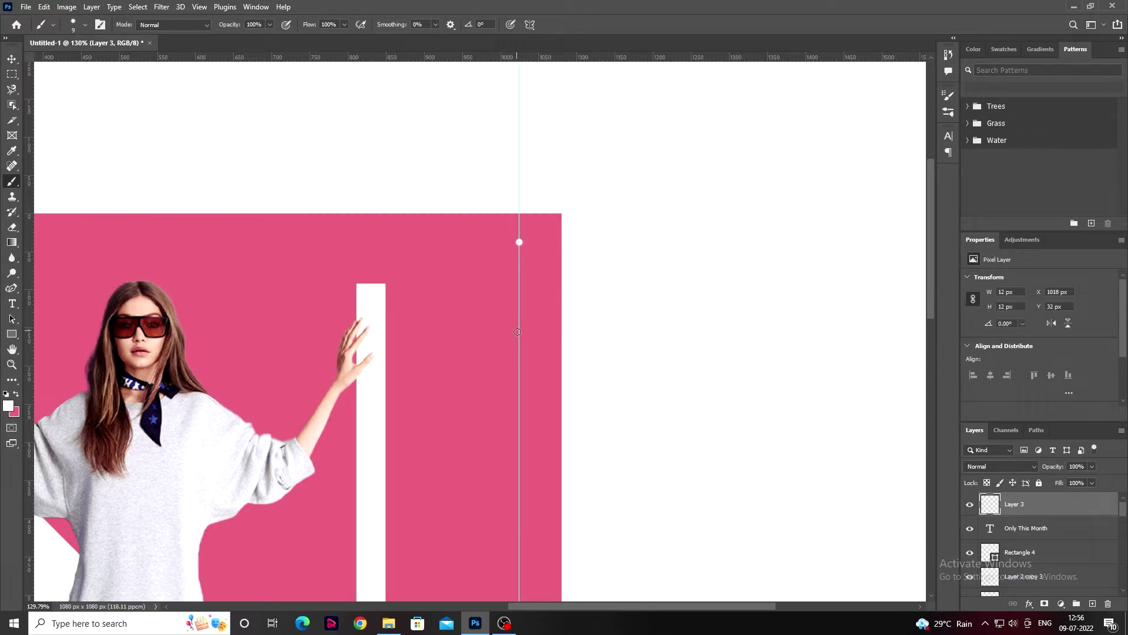
Step: Clear the guide and duplicate the dot column beside the original, offset upward
key("v")
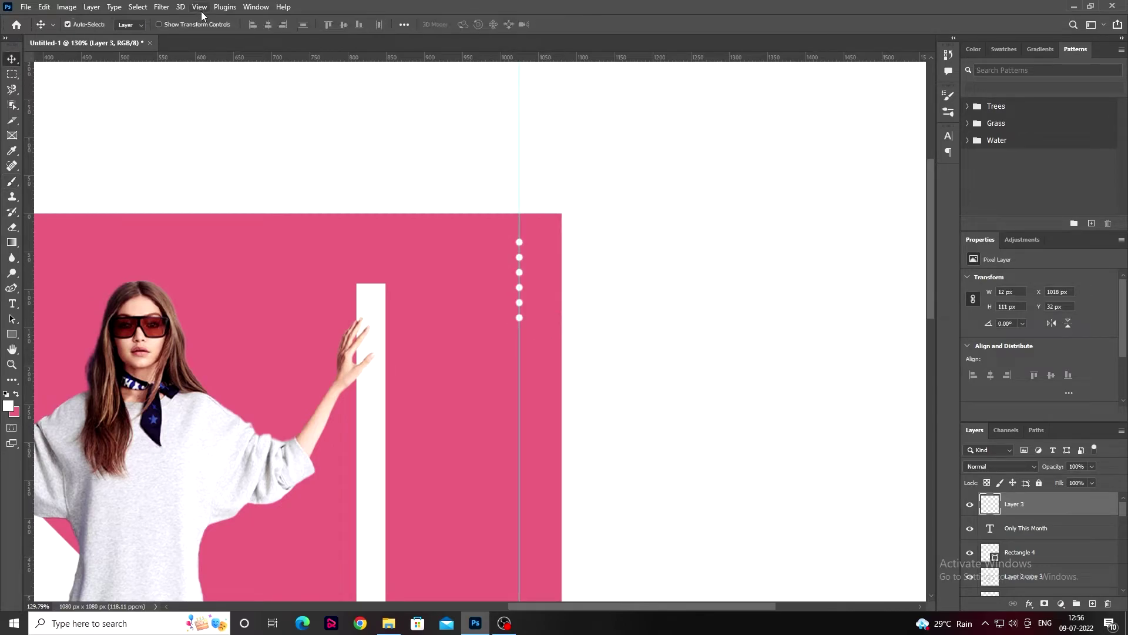
left_click(199, 7)
left_click(239, 325)
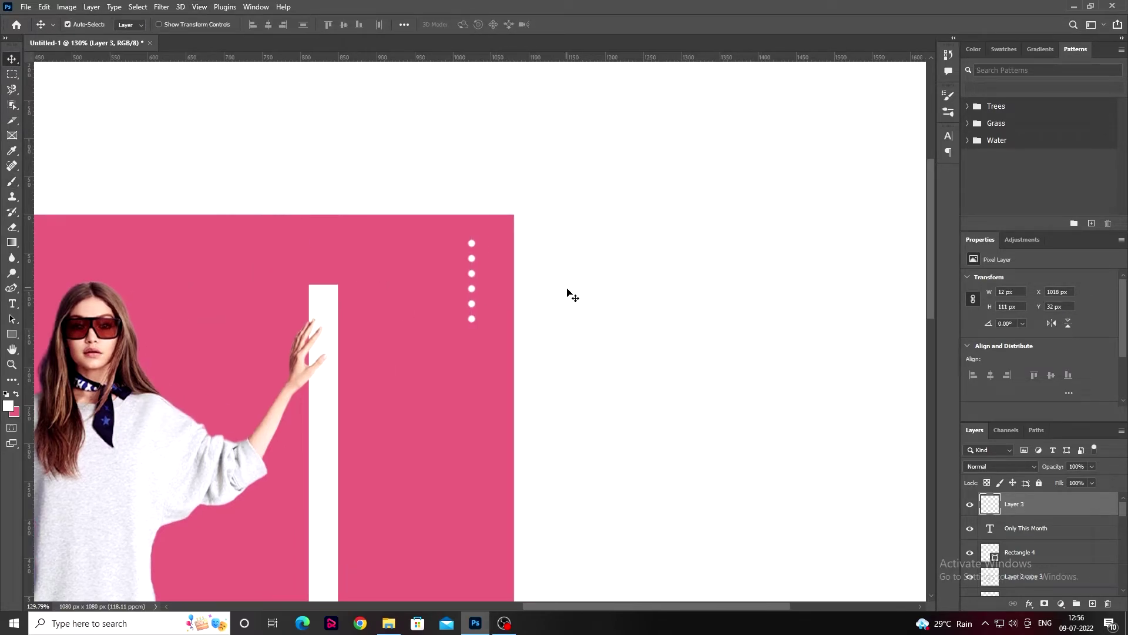
scroll(470, 265, "up", 3)
mouse_move(465, 228)
left_mouse_down()
mouse_move(510, 234)
mouse_move(484, 312)
left_mouse_up()
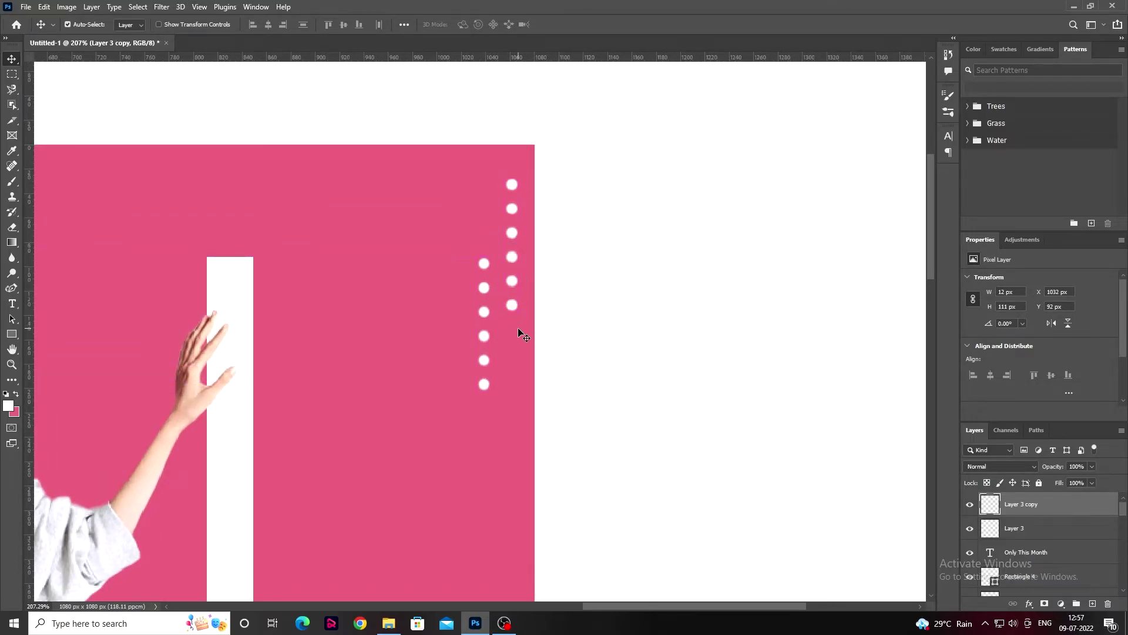
key("Up")
key("Up")
key("Up")
key("Up")
key("Up")
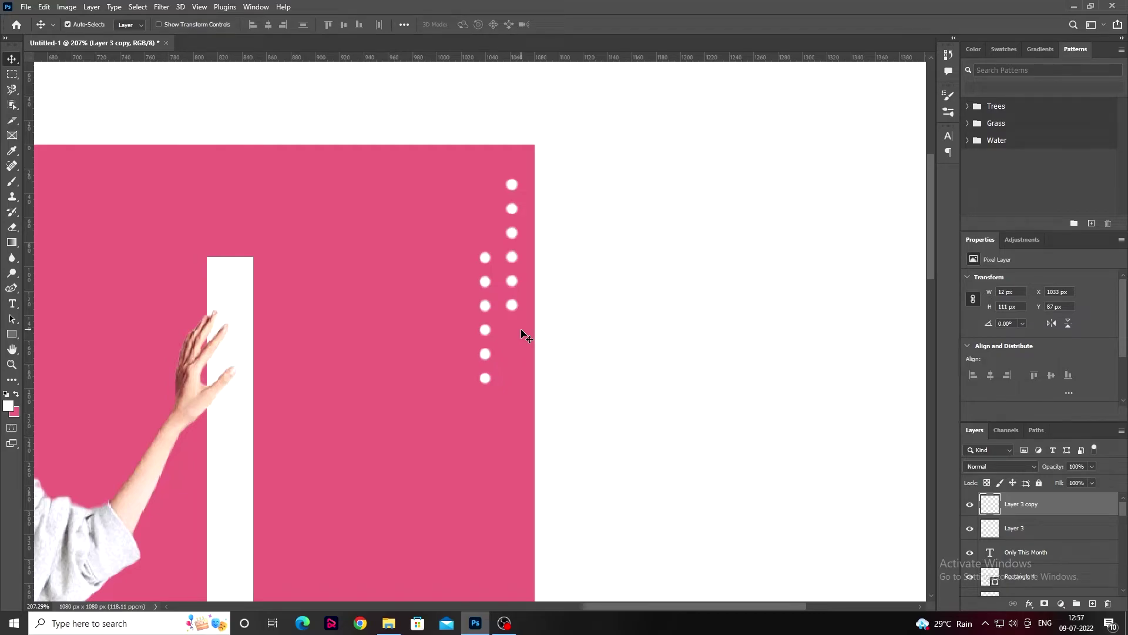
key("ctrl+0")
left_click_drag(800, 327, 699, 332)
Step: Type white script 'This' and 'Weekend' right of the model, stacked and shifted upward
key("t")
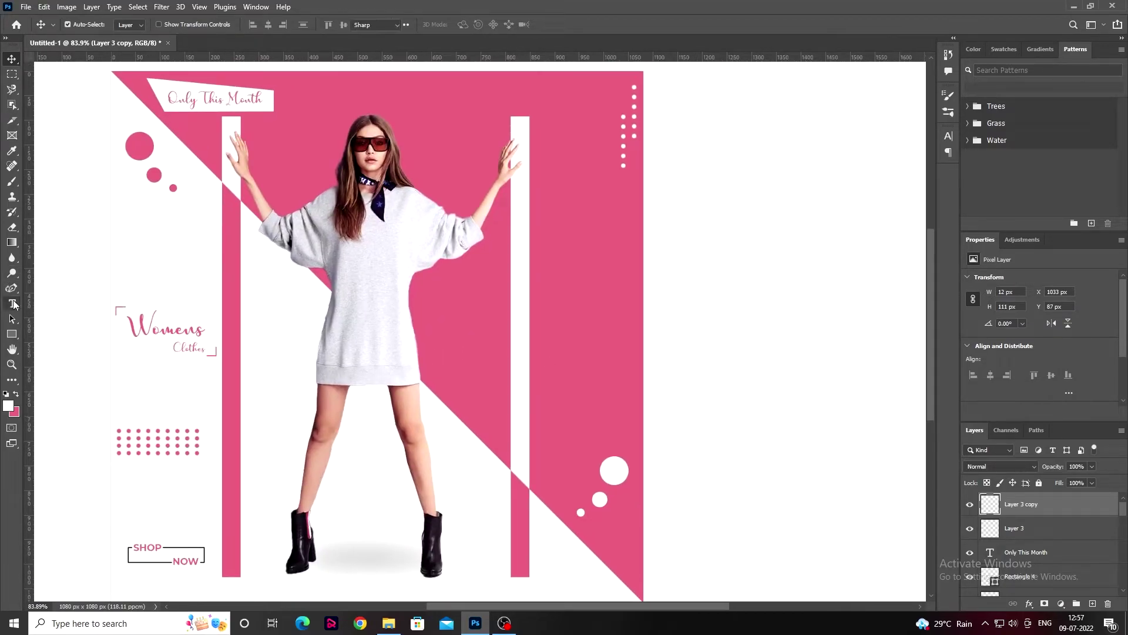
left_click(547, 304)
type("TH")
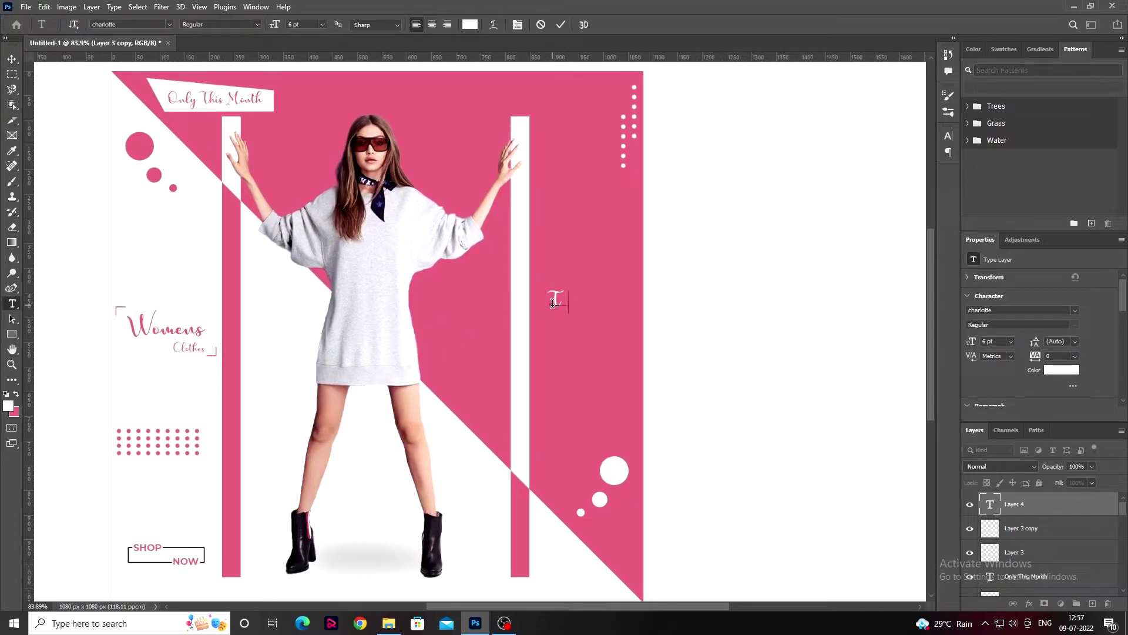
left_click(567, 338)
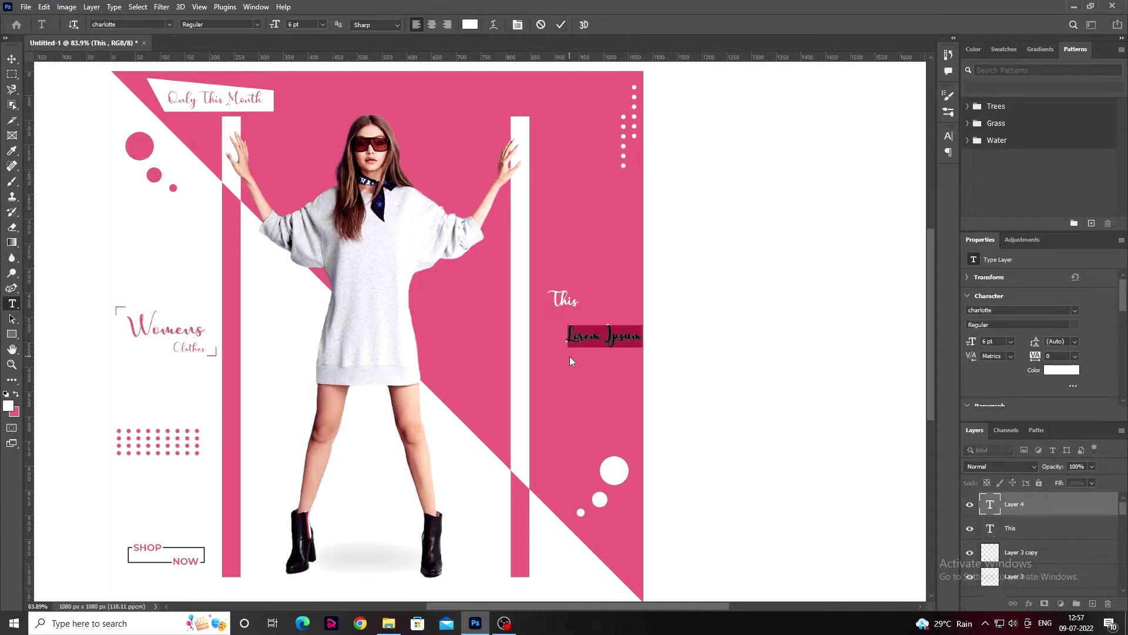
type("Weekend")
left_click(560, 24)
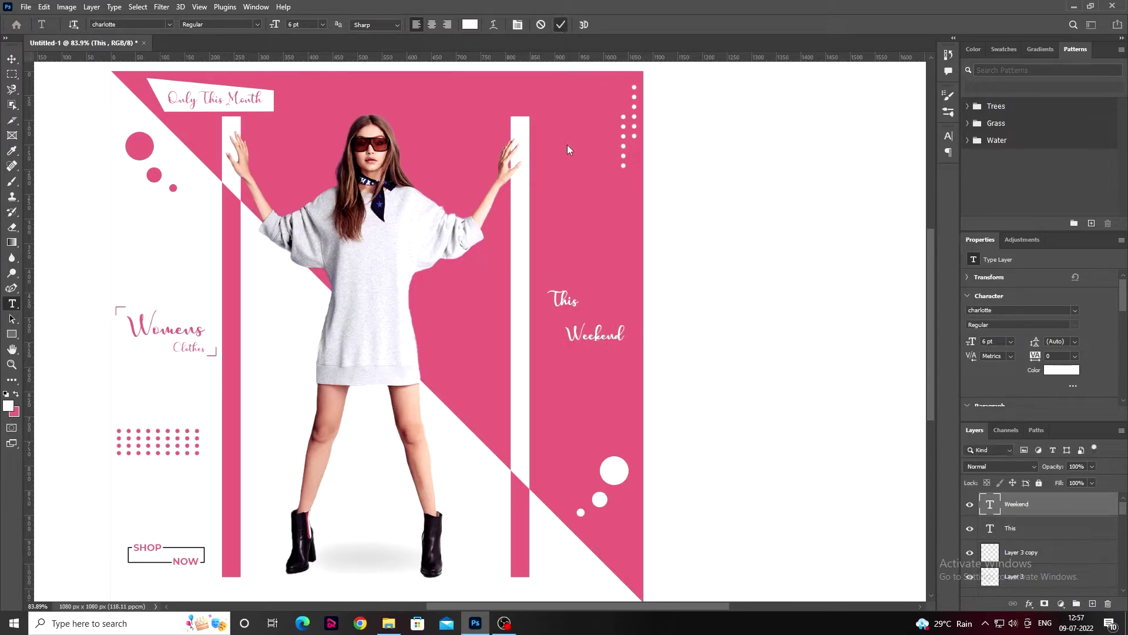
key("v")
left_click_drag(561, 302, 559, 280)
mouse_move(586, 340)
left_mouse_down()
mouse_move(591, 302)
mouse_move(577, 284)
left_mouse_up()
Step: Shrink 'Weekend' slightly, then enlarge the F and place it lower
key("ctrl+t")
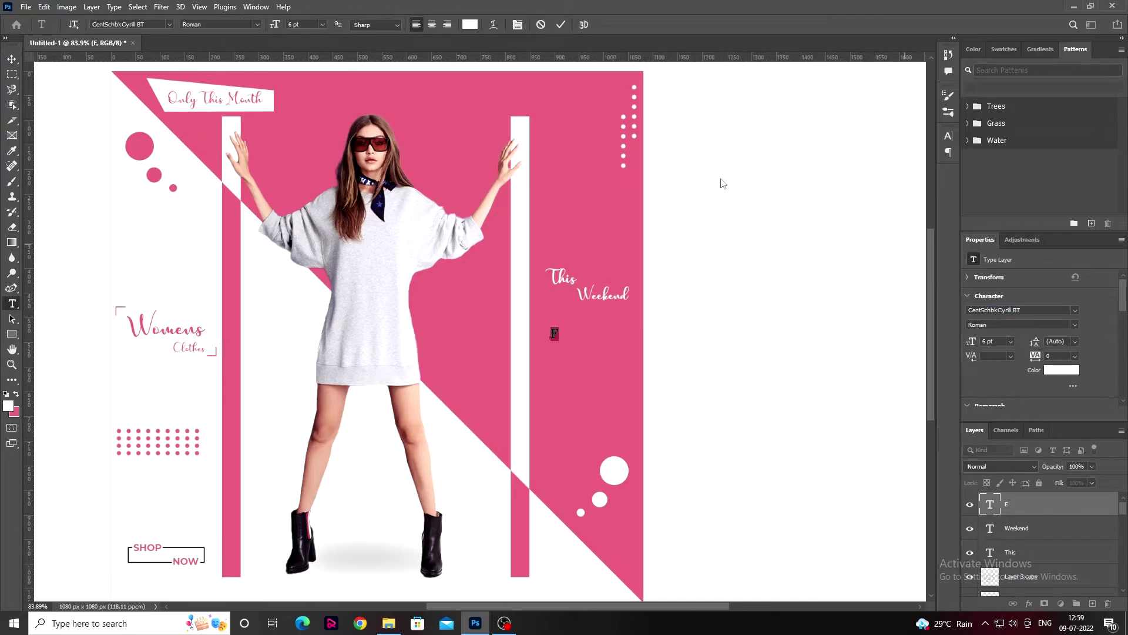
key("ctrl+Return")
key("ctrl+t")
mouse_move(570, 348)
left_mouse_down()
mouse_move(596, 341)
mouse_move(551, 335)
left_mouse_up()
key("Return")
Step: Type 'ASHION' beneath the F and set it to Bold
left_click(559, 367)
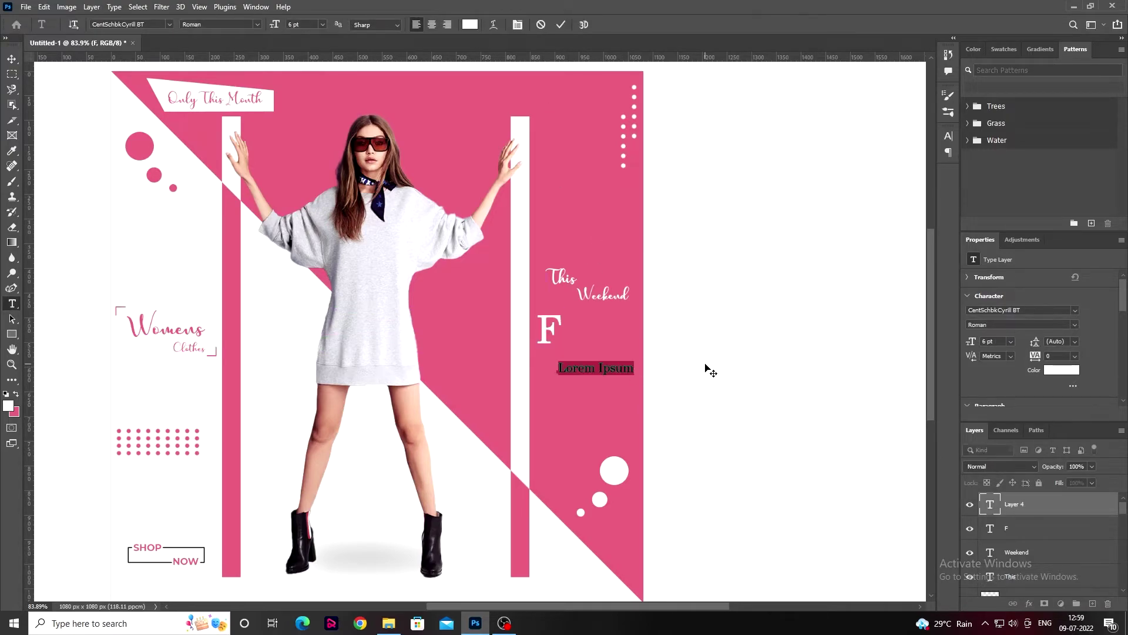
type("ASHION")
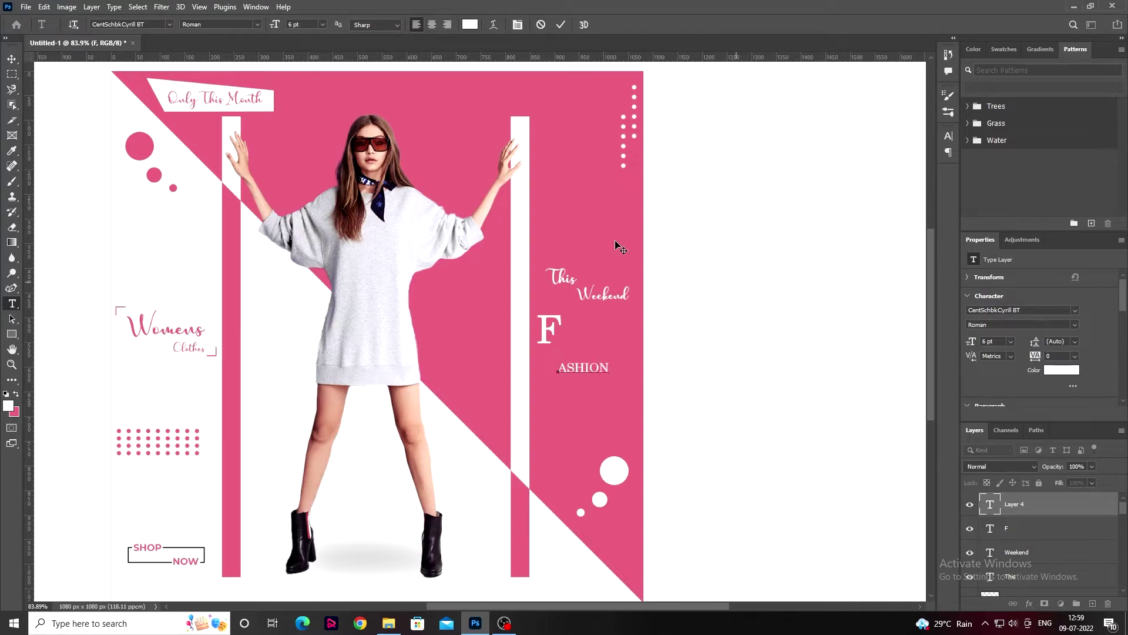
key("ctrl+Return")
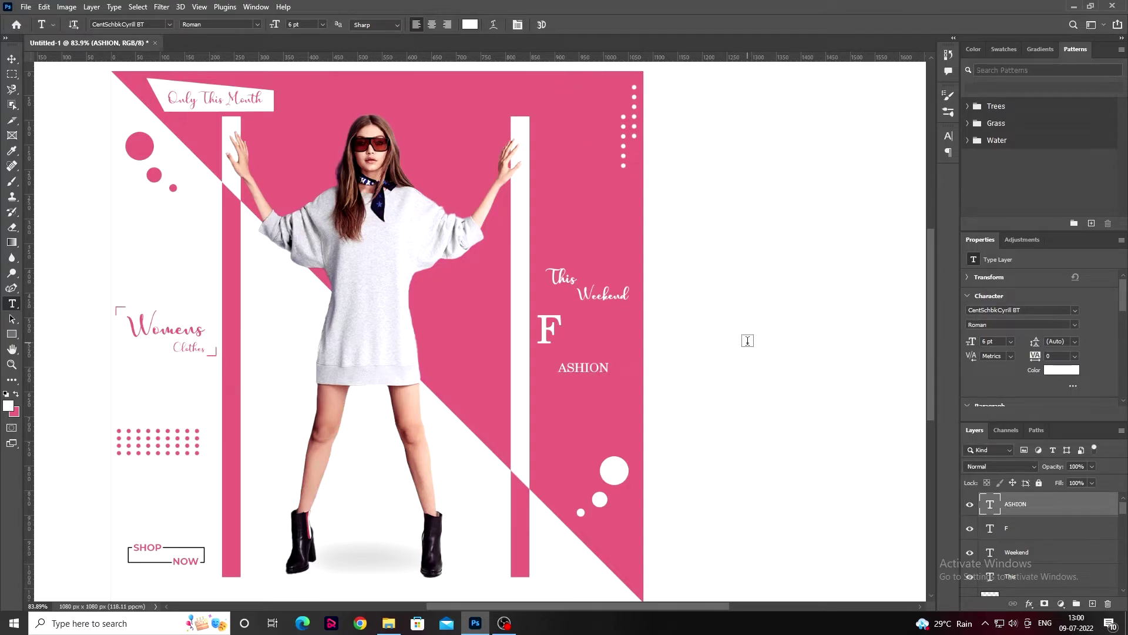
left_click(1074, 324)
left_click(1011, 356)
Step: Colour both ASHION and the F #000000 black, then move ASHION up beside the F
left_click(1055, 369)
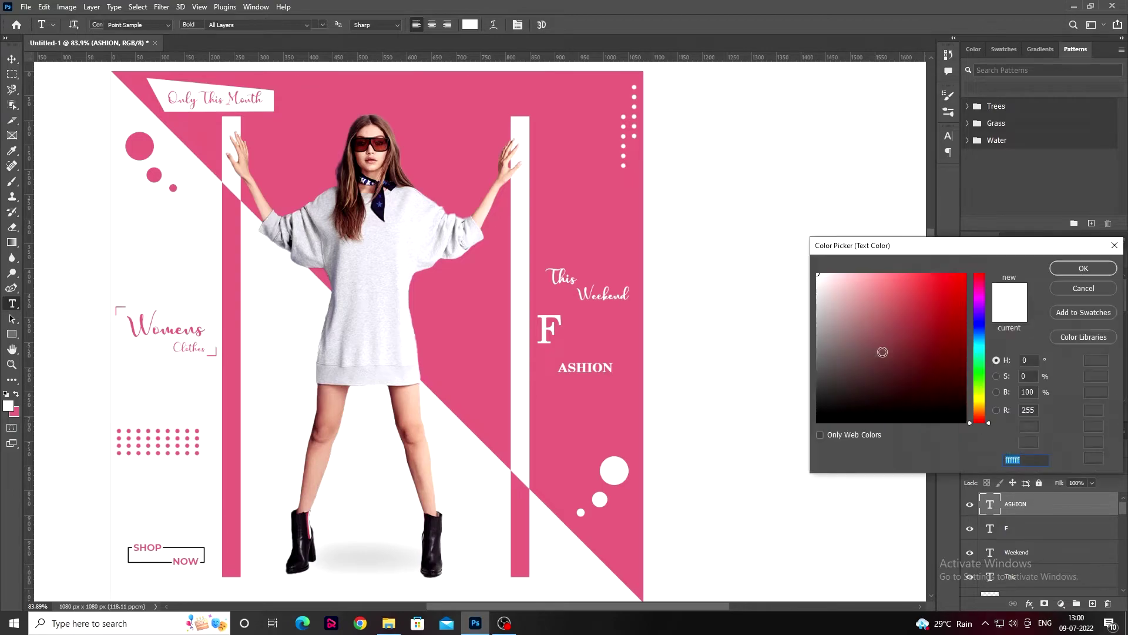
type("000000")
left_click(1084, 268)
left_click(549, 323)
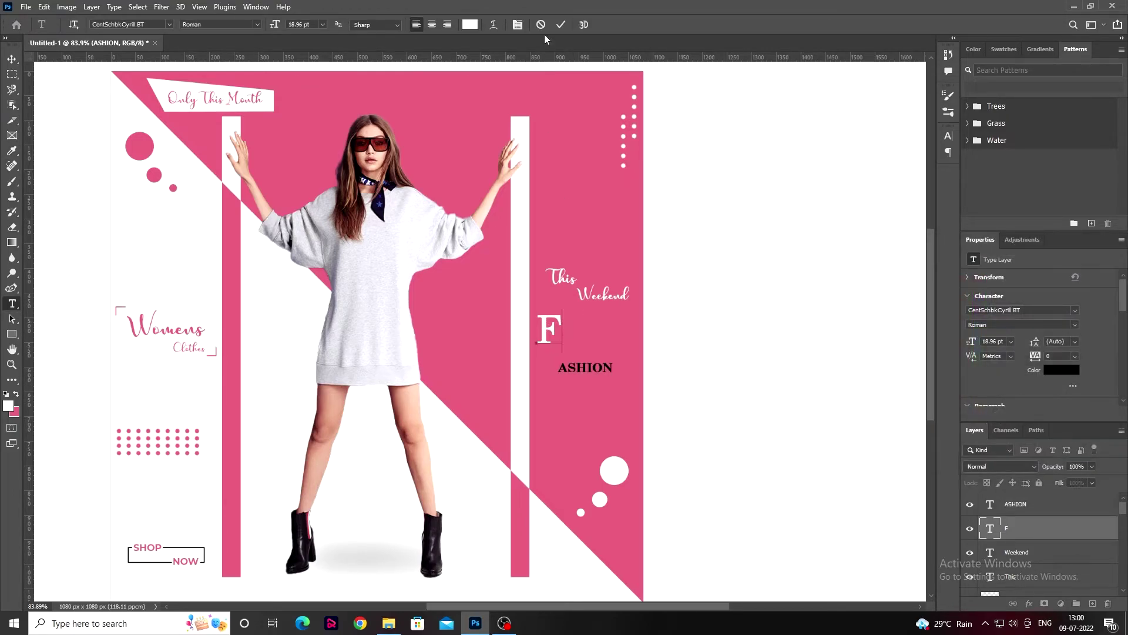
left_click(1061, 370)
type("000000")
key("Return")
left_click(579, 369)
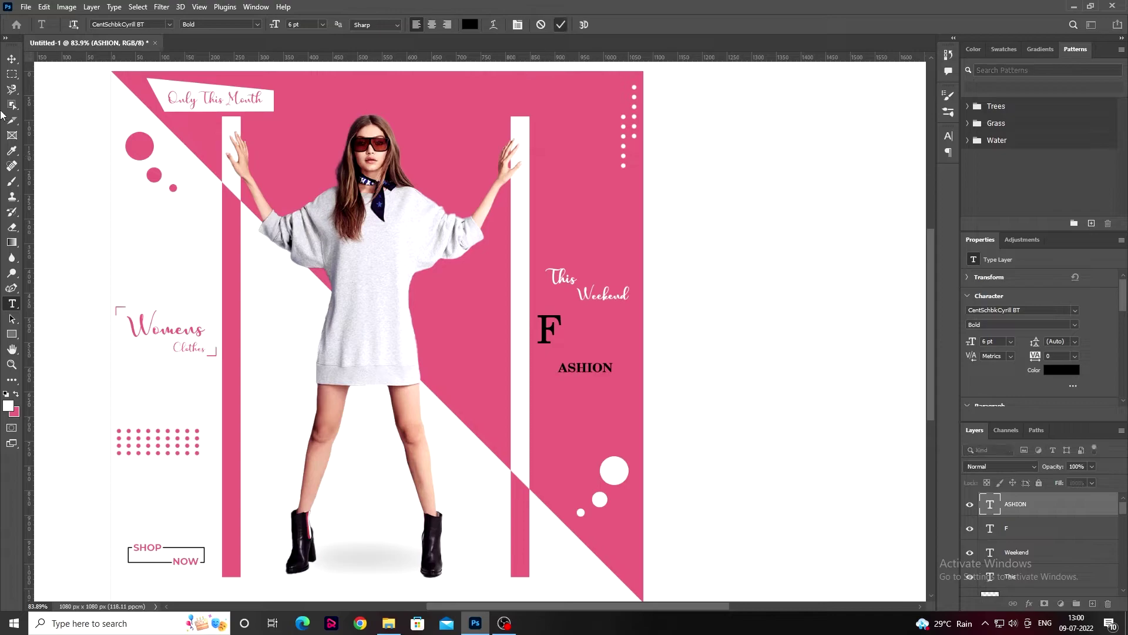
left_click(12, 58)
mouse_move(586, 371)
left_mouse_down()
mouse_move(590, 341)
mouse_move(560, 317)
mouse_move(634, 330)
mouse_move(620, 317)
left_mouse_up()
Step: Enlarge ASHION beside the F to complete the FASHION word
left_click(570, 325)
key("ctrl+t")
left_click(581, 24)
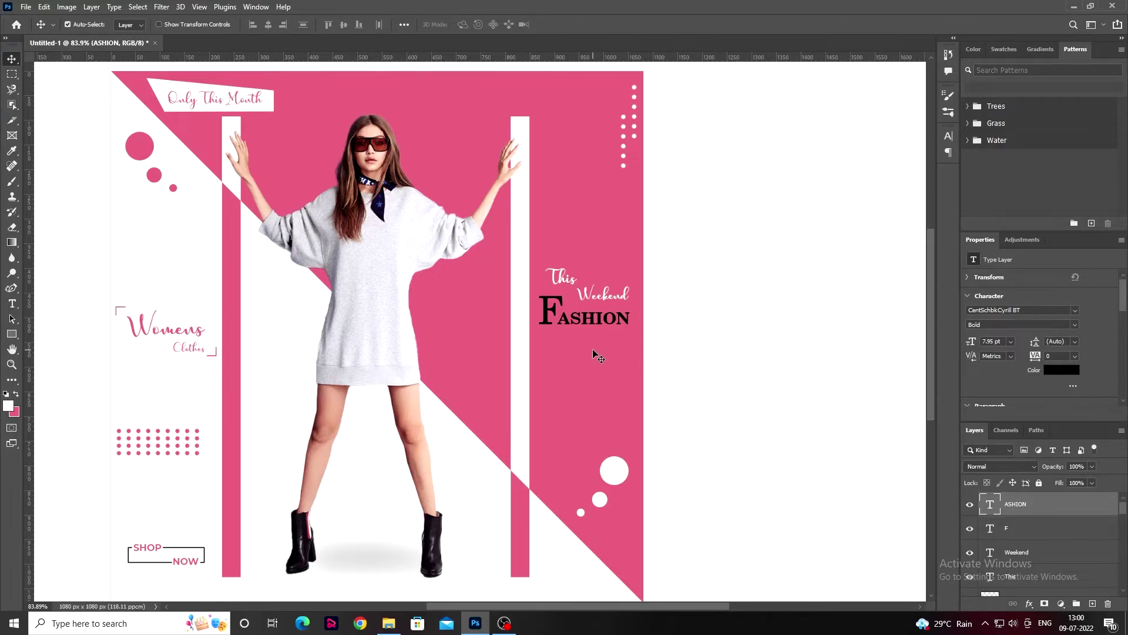
Step: Type 'SALE' in a new text box below FASHION
key("t")
left_click(576, 397)
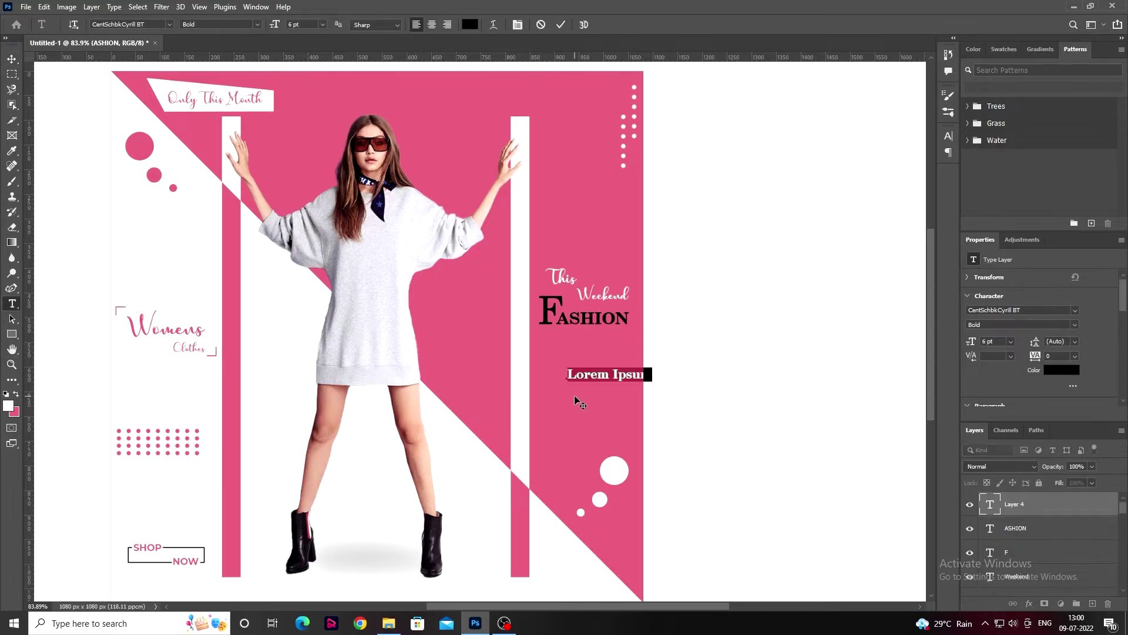
type("SALE")
key("ctrl+Return")
Step: Make SALE white, then enlarge it and tuck it under FASHION
left_click(1061, 369)
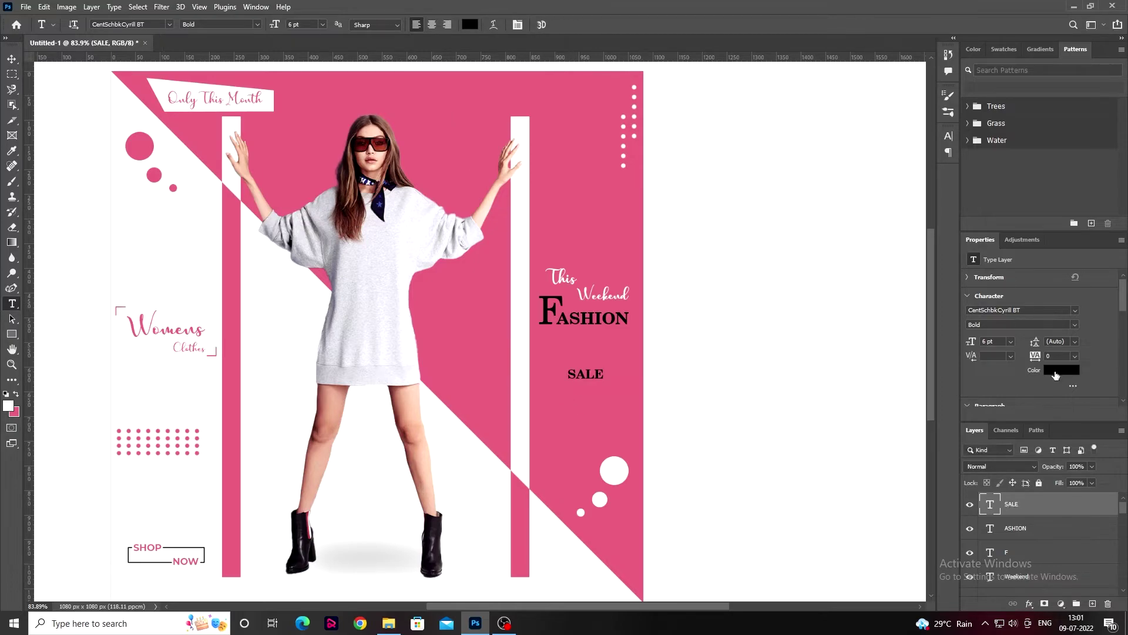
key("Return")
key("ctrl+t")
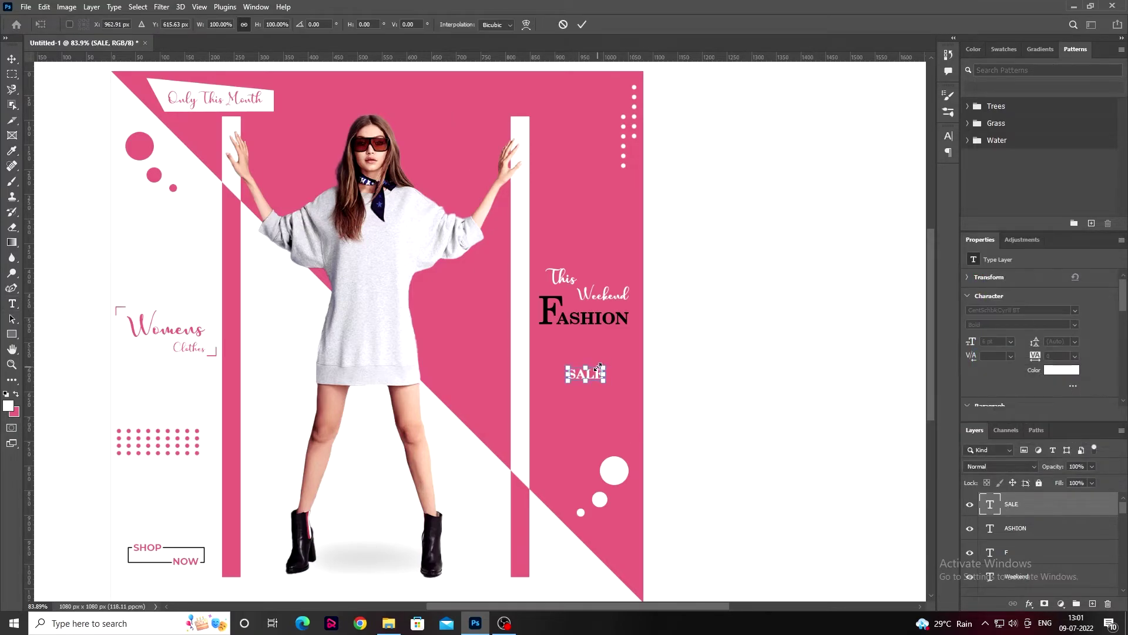
mouse_move(605, 368)
left_mouse_down()
mouse_move(627, 359)
mouse_move(607, 338)
left_mouse_up()
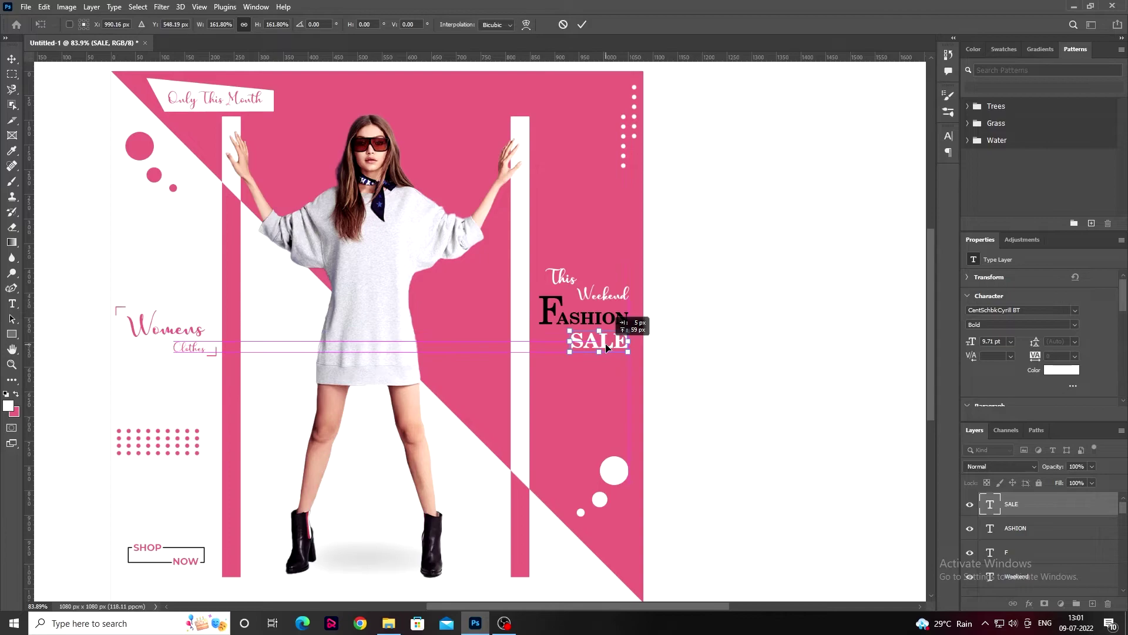
left_click(581, 24)
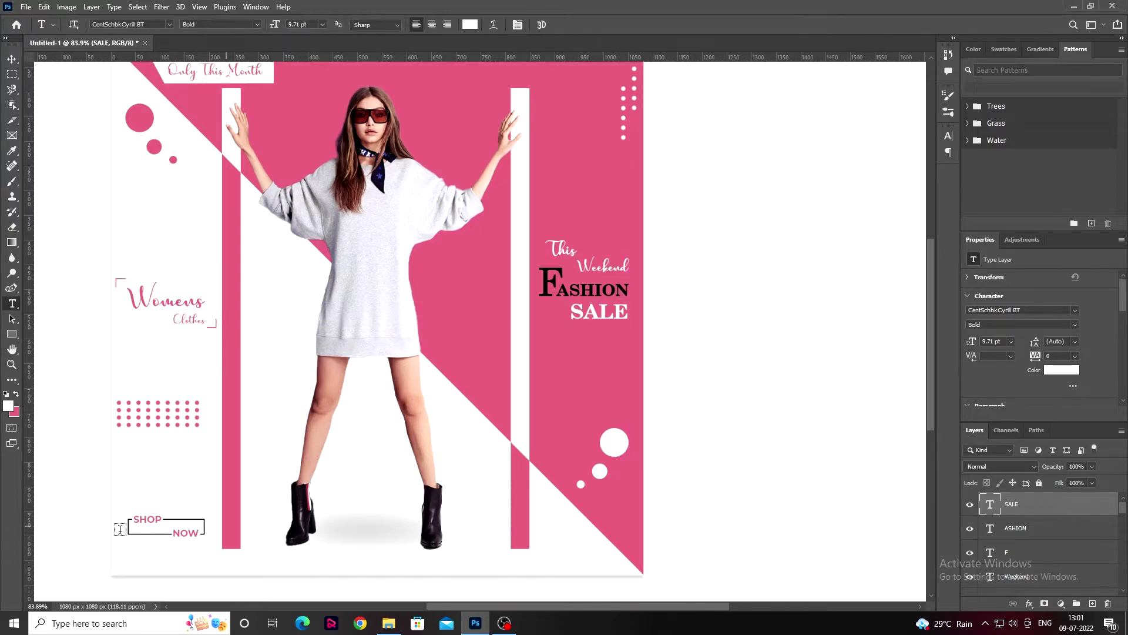
Step: Set both SHOP and NOW to the CentSchbkCyrill BT font
scroll(141, 582, "up", 5)
key("t")
left_click(197, 471)
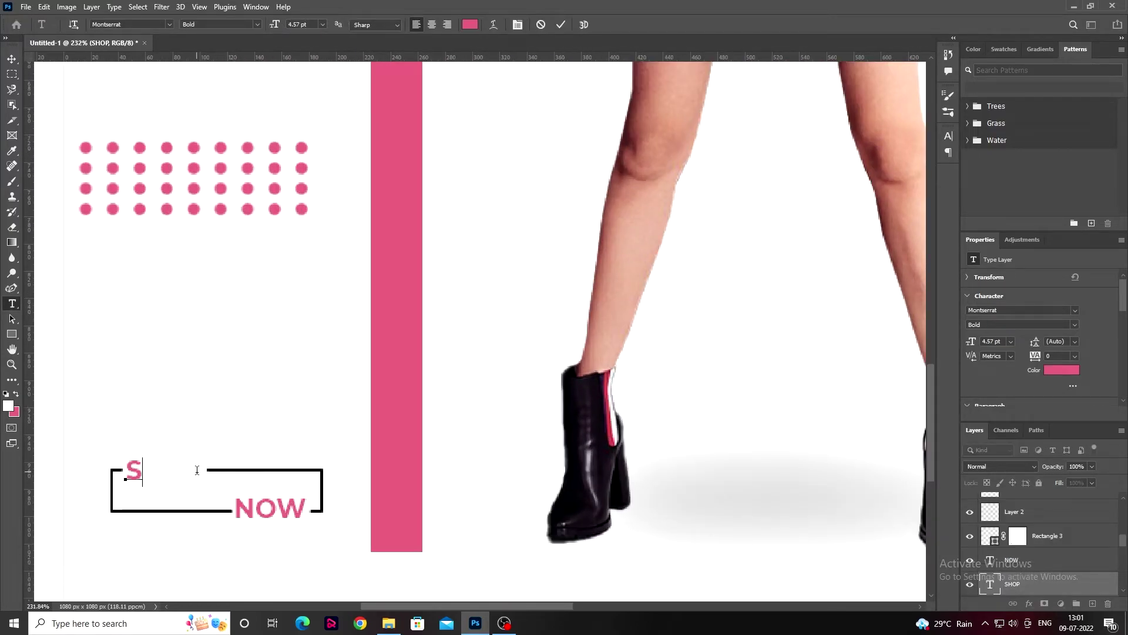
left_click(561, 24)
left_click(1074, 310)
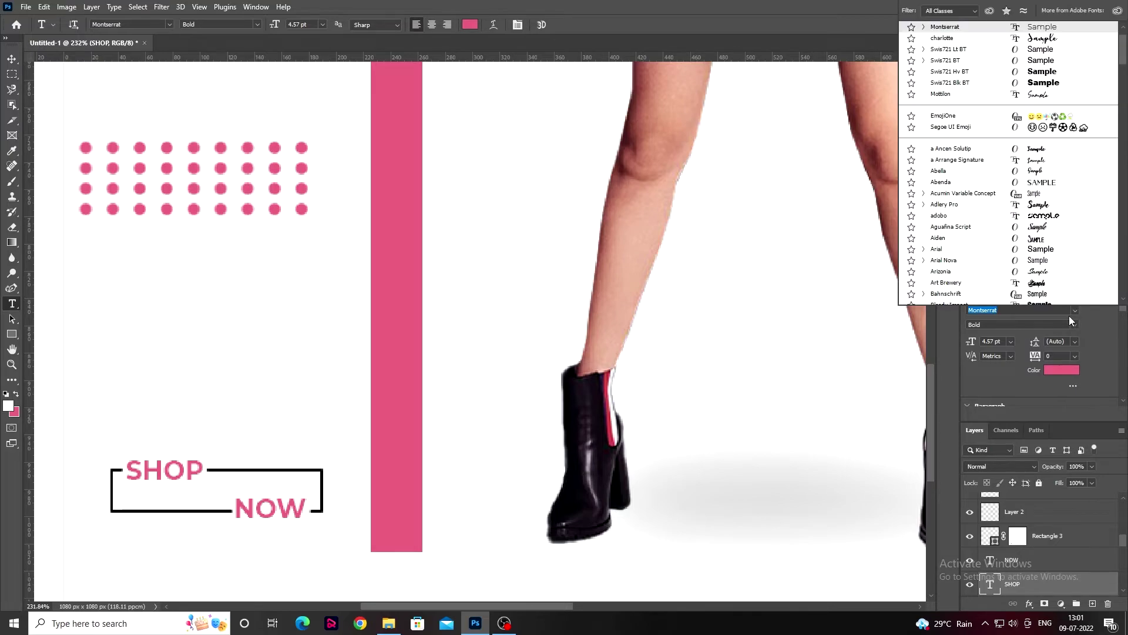
scroll(1011, 177, "up", 1)
left_click(976, 32)
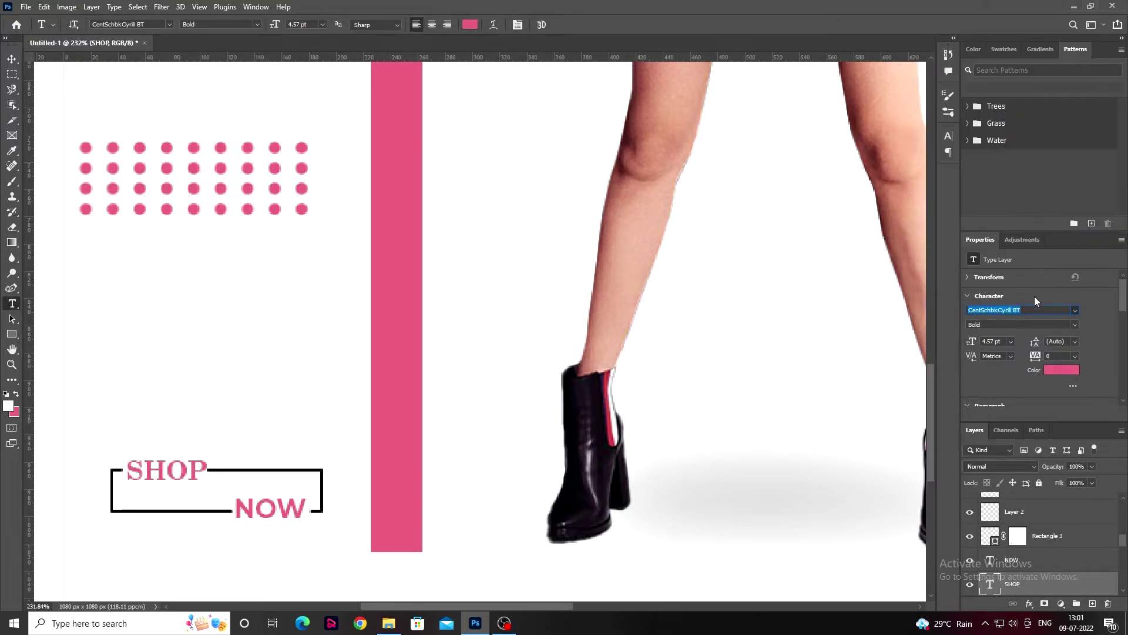
left_click(306, 507)
left_click(561, 24)
left_click(1074, 310)
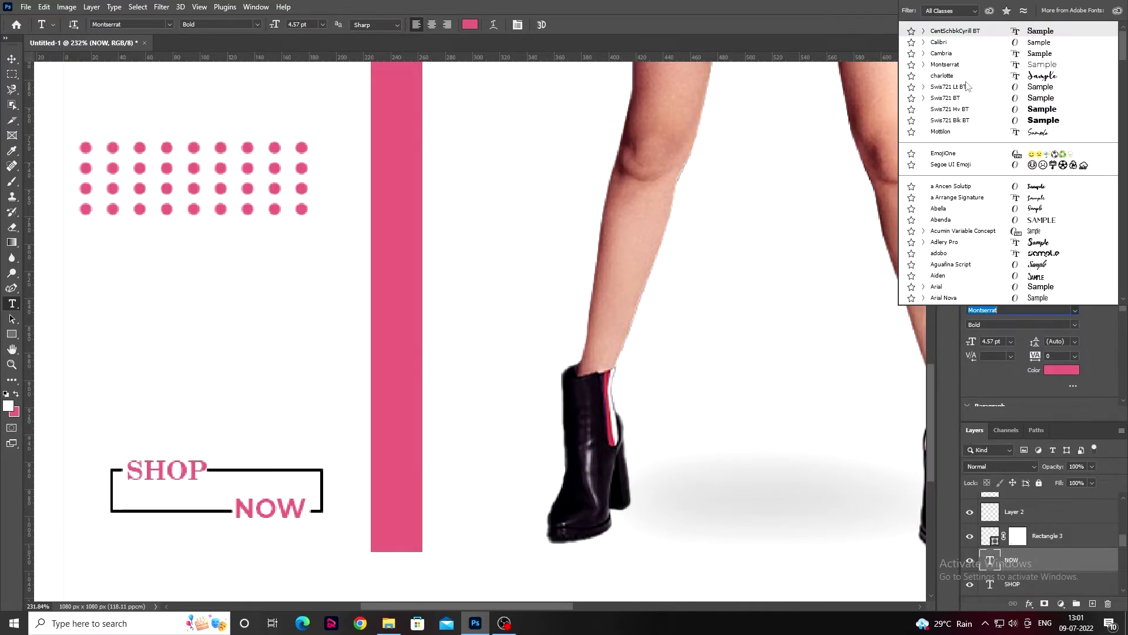
left_click(952, 32)
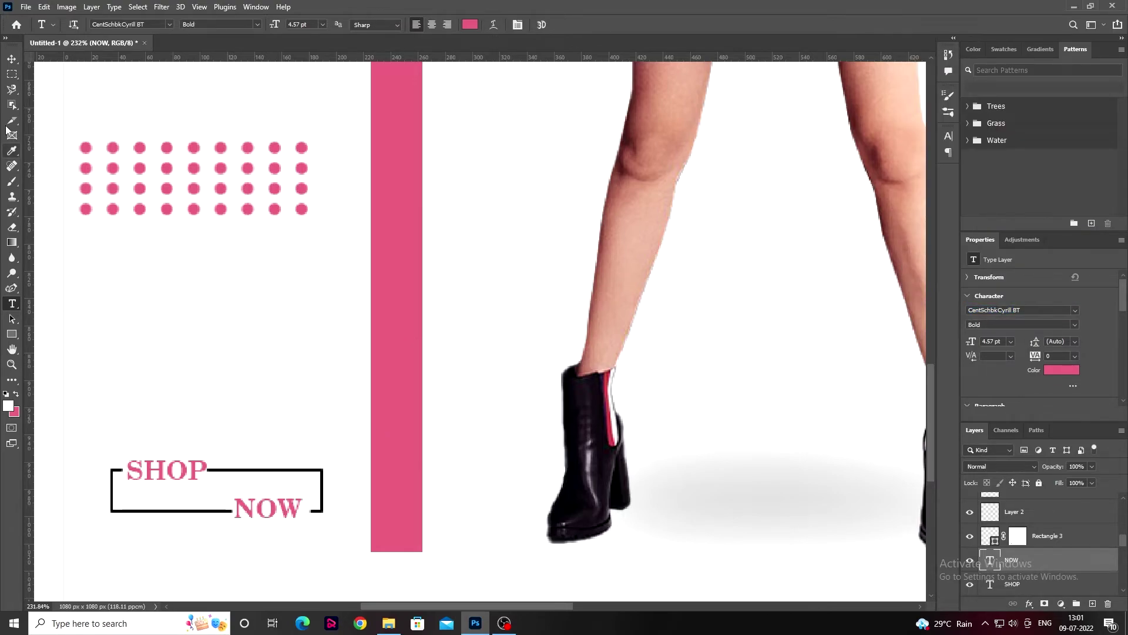
Step: Nudge SHOP slightly left and NOW slightly right
left_click(12, 59)
left_click_drag(214, 474, 212, 474)
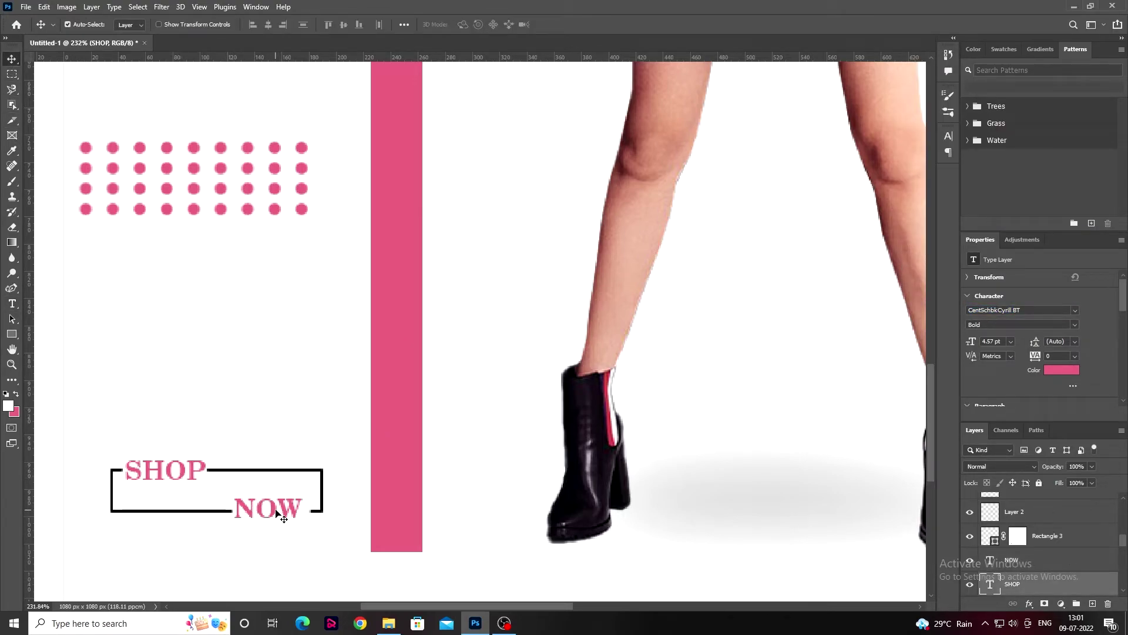
left_click_drag(277, 513, 280, 513)
Step: Paint black with a hard brush on Rectangle 3's layer mask to hide the frame line near SHOP
scroll(140, 487, "up", 3)
key("alt+bracketright")
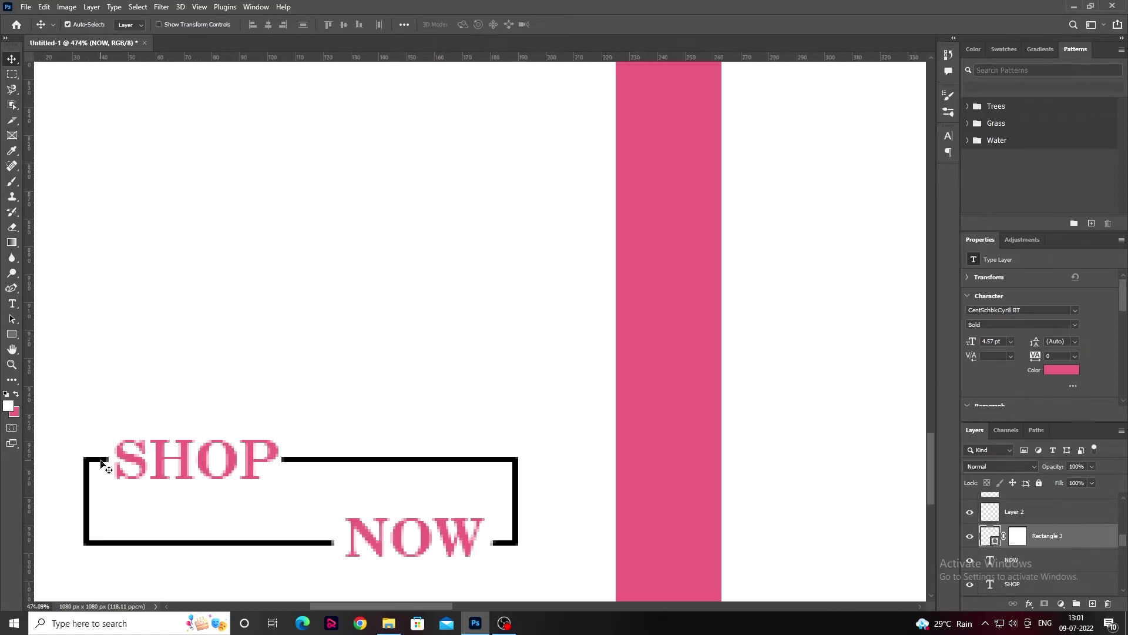
key("ctrl+backslash")
scroll(100, 460, "up", 3)
key("b")
scroll(211, 429, "up", 2)
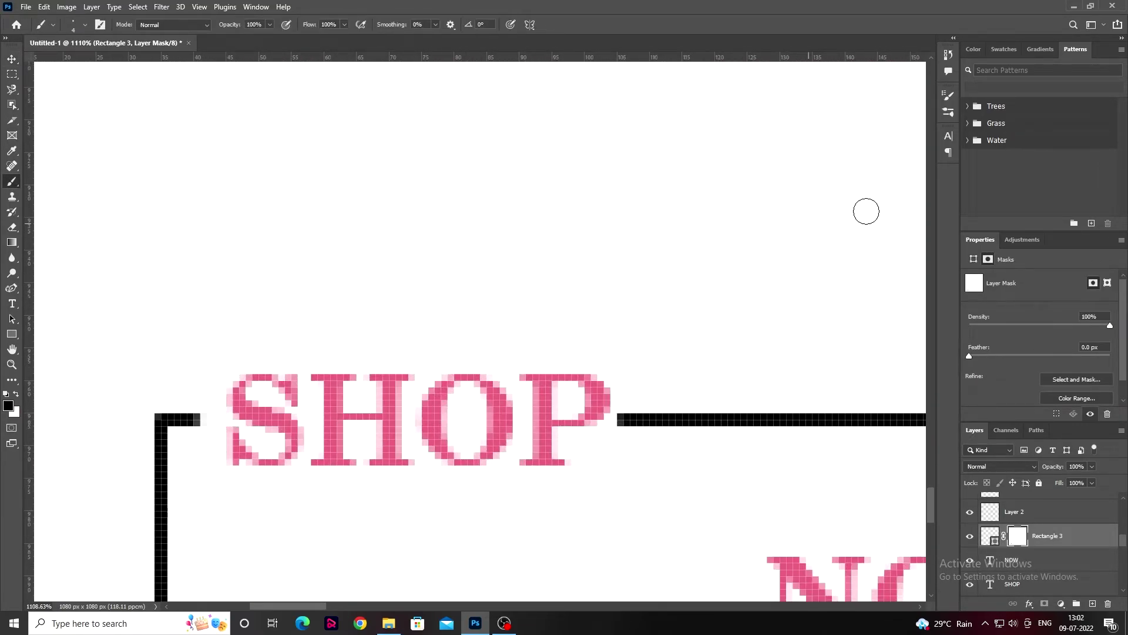
left_click(949, 95)
left_click(212, 431)
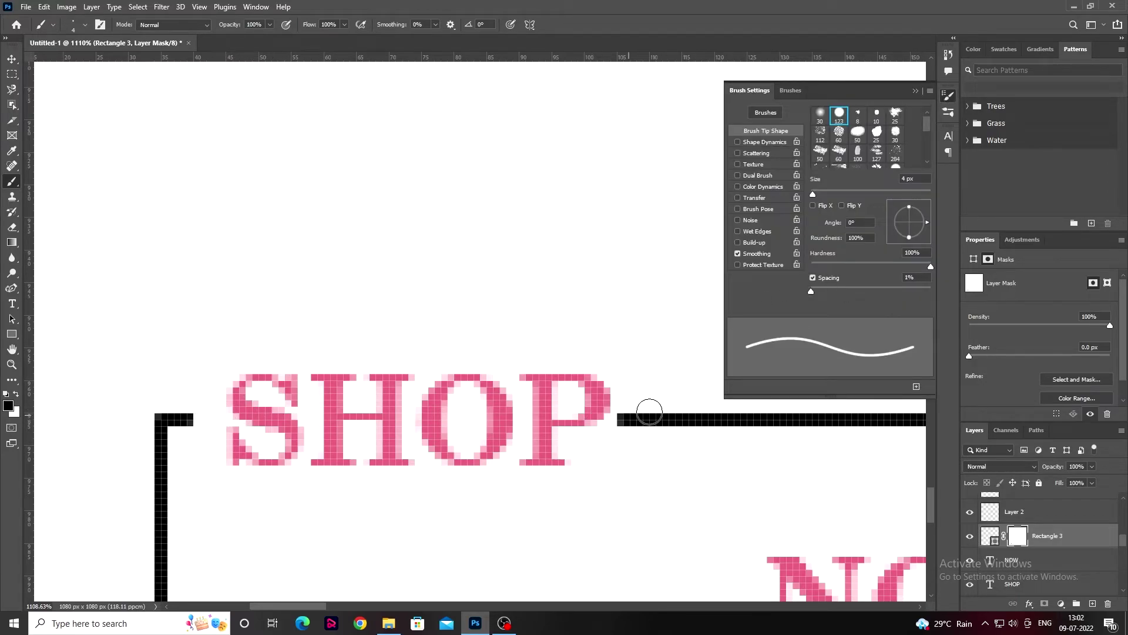
left_click_drag(650, 411, 623, 419)
Step: Close the brush settings and zoom out to view the whole poster
key("ctrl+0")
left_click(914, 93)
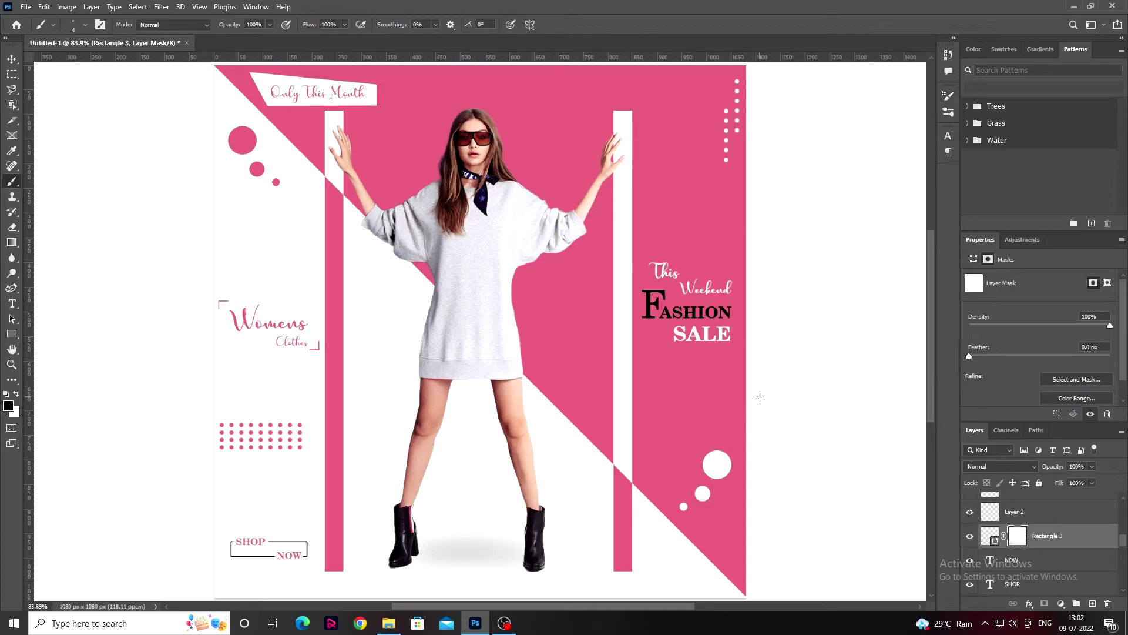
key("ctrl+minus")
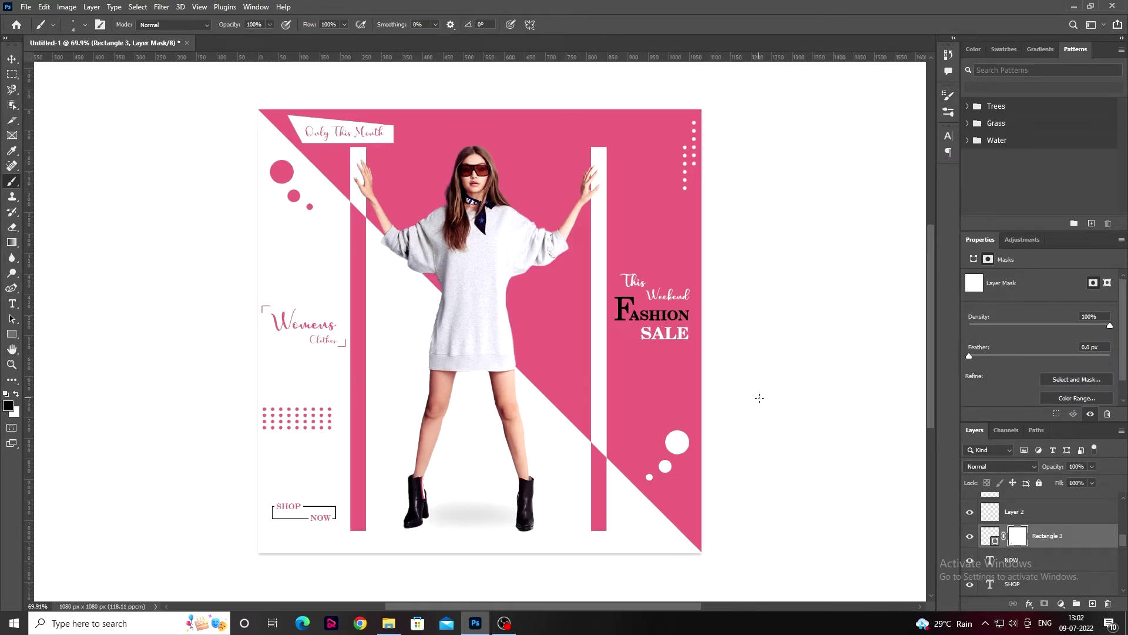
left_click(11, 288)
scroll(594, 154, "up", 6)
Step: Draw a curved swirl shape above 'This Weekend'
mouse_move(642, 167)
left_mouse_down()
mouse_move(628, 176)
mouse_move(645, 150)
mouse_move(639, 183)
left_mouse_up()
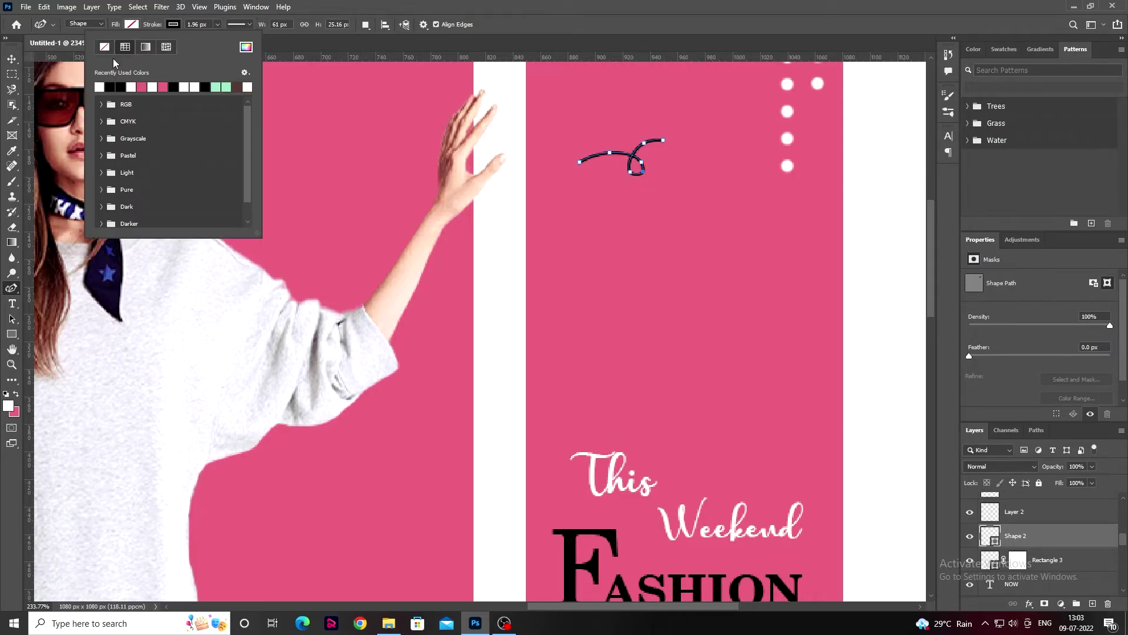
key("v")
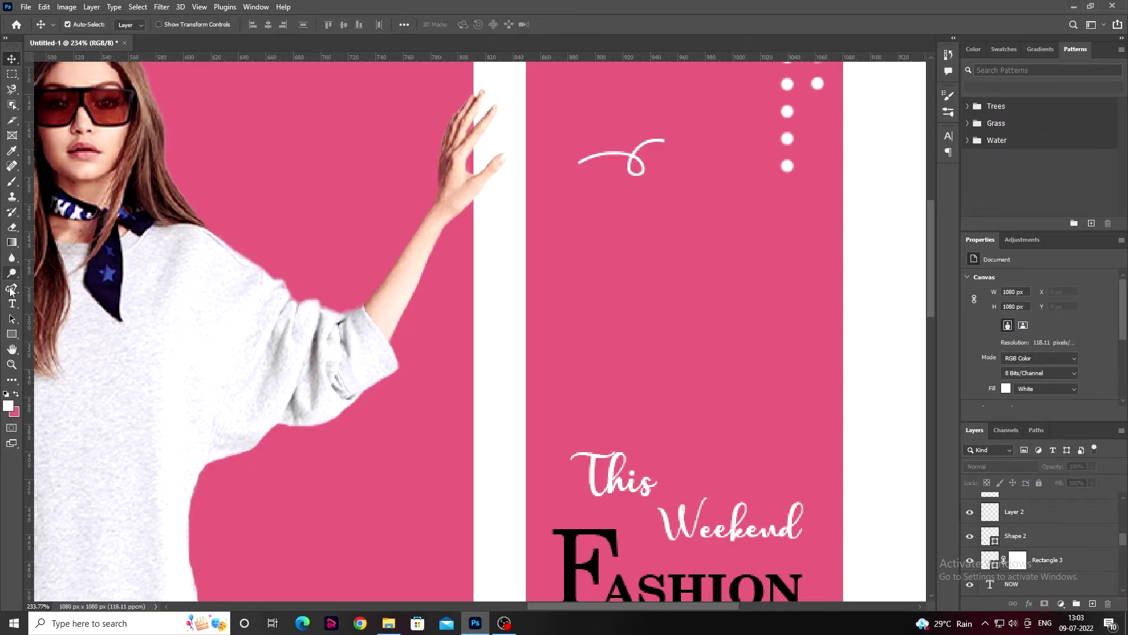
key("p")
Step: Add a small hooked accent path beside the swirl with a thin 0.59 px stroke
left_click(653, 179)
left_click_drag(664, 175, 667, 184)
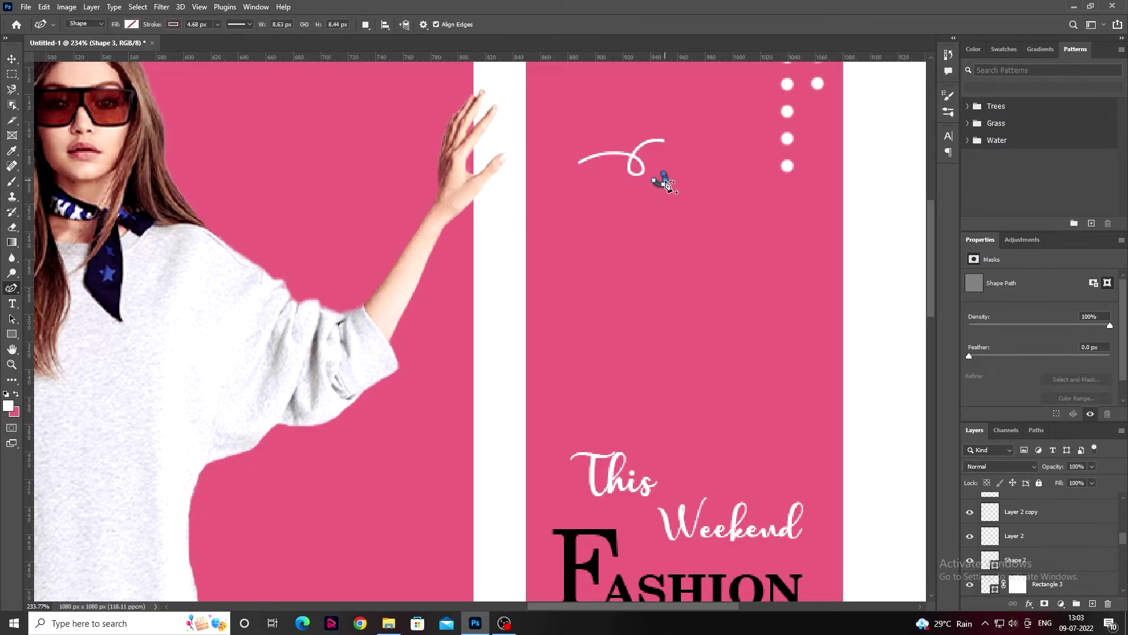
left_click_drag(217, 24, 214, 40)
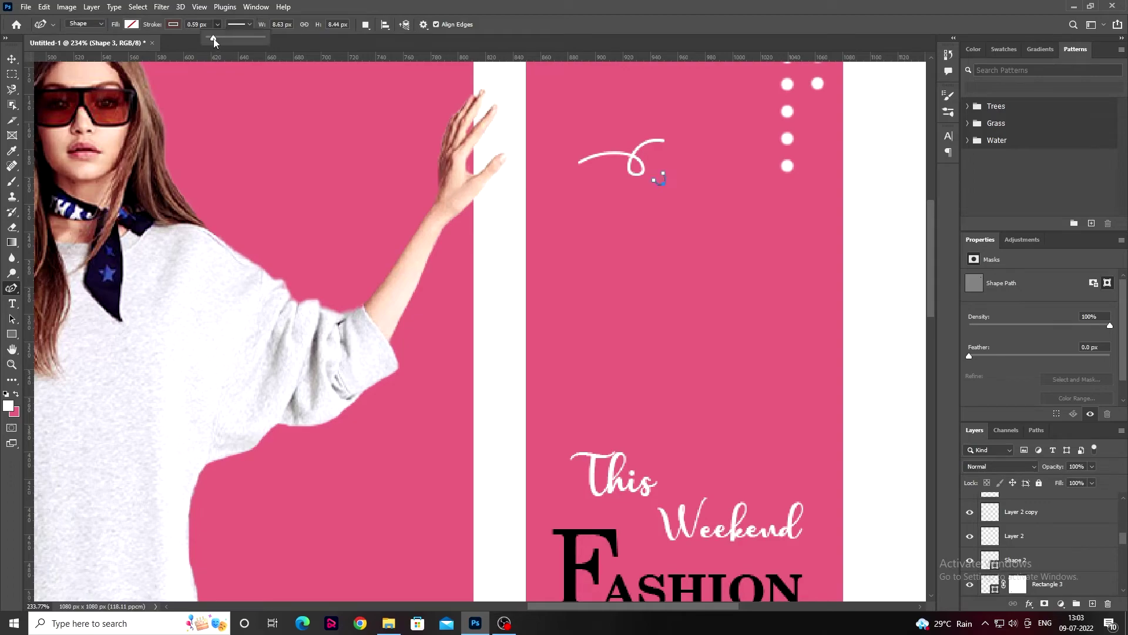
left_click(663, 187)
left_click(174, 25)
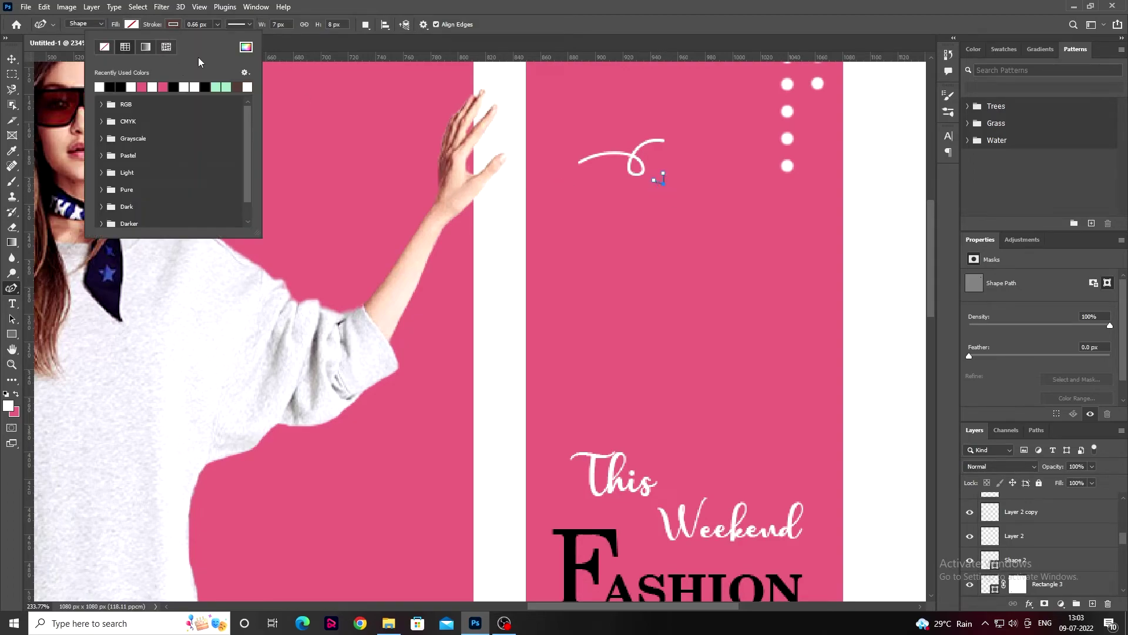
key("Escape")
Step: Check the accent's stroke width again, then fit the whole poster in view
key("v")
scroll(668, 187, "up", 3)
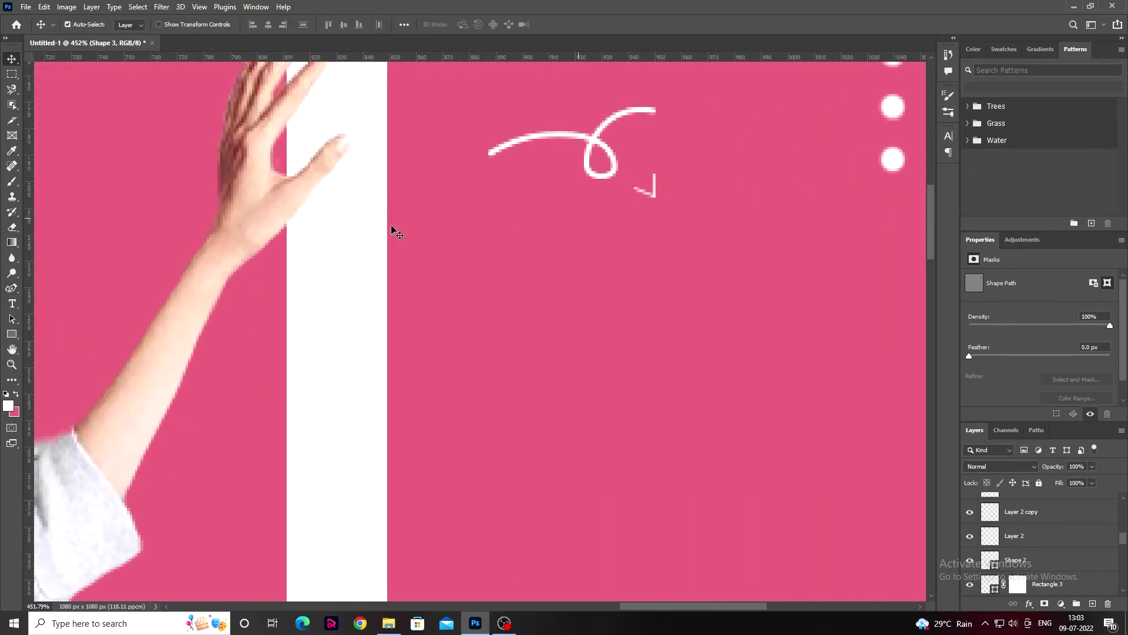
key("p")
left_click(217, 24)
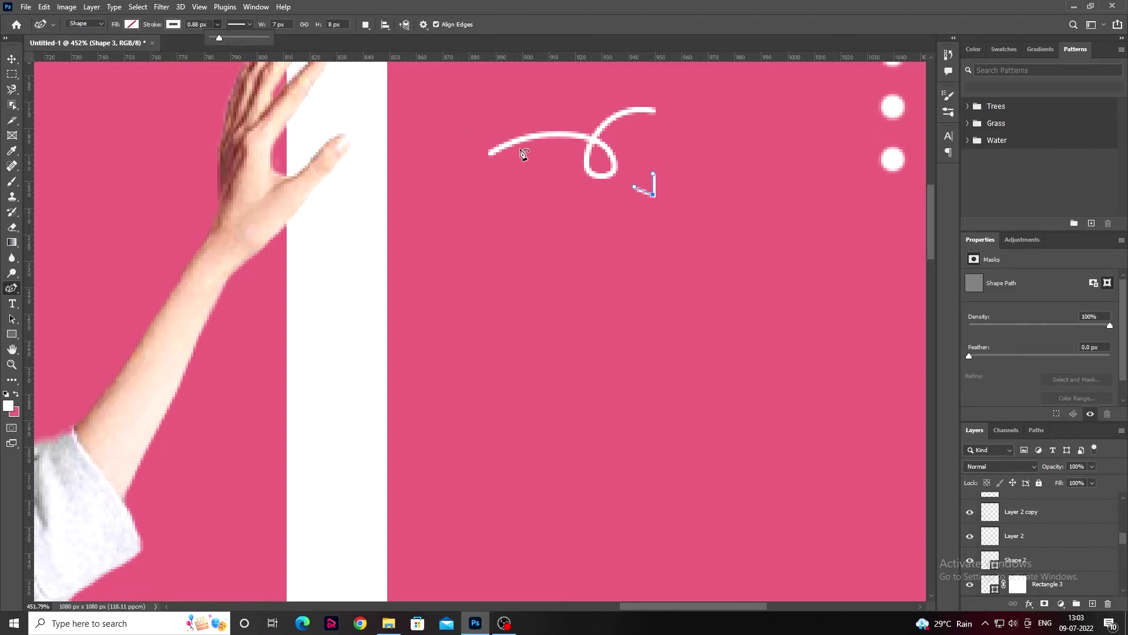
left_click(647, 192)
key("v")
left_click(528, 234)
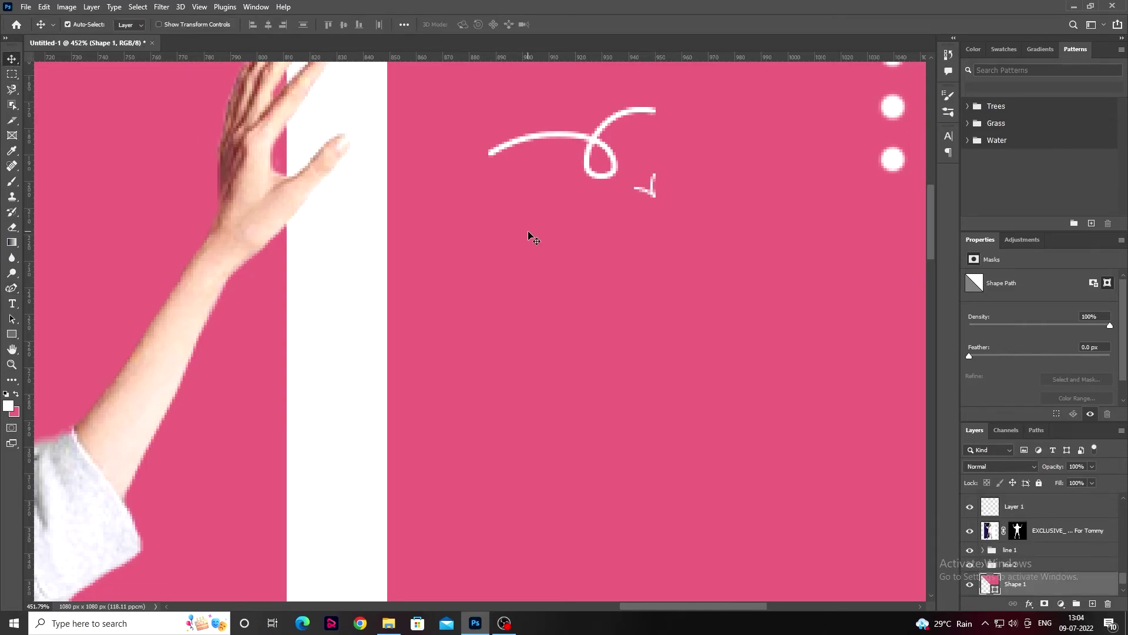
key("ctrl+0")
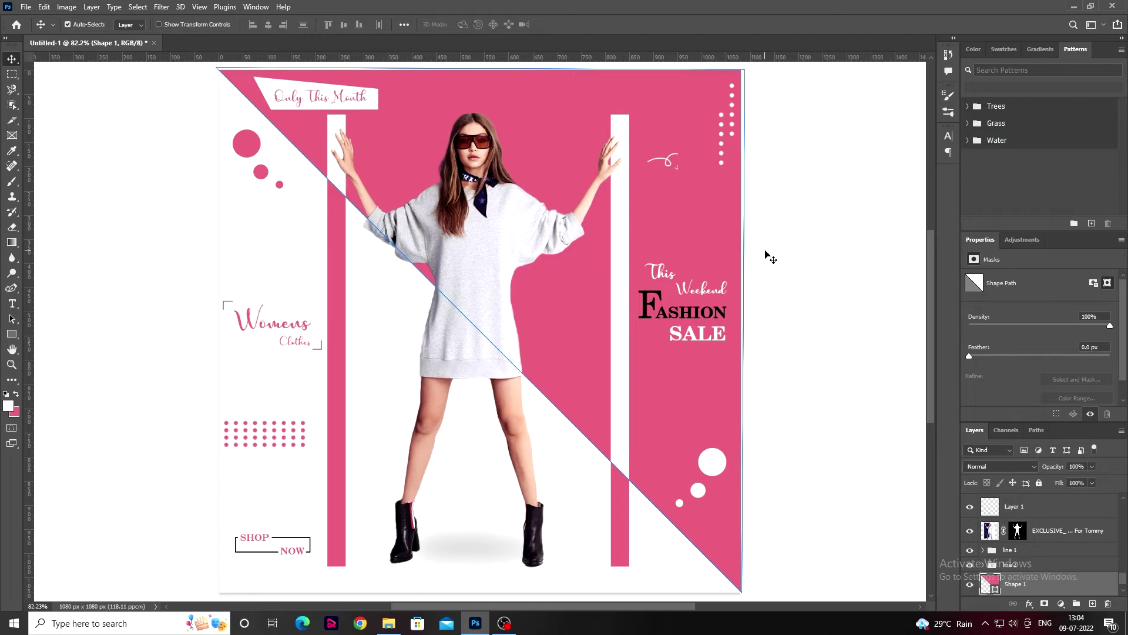
Step: Give the model layer a Multiply drop shadow at 35% opacity, size 28 px, with adjusted angle
left_click(498, 289)
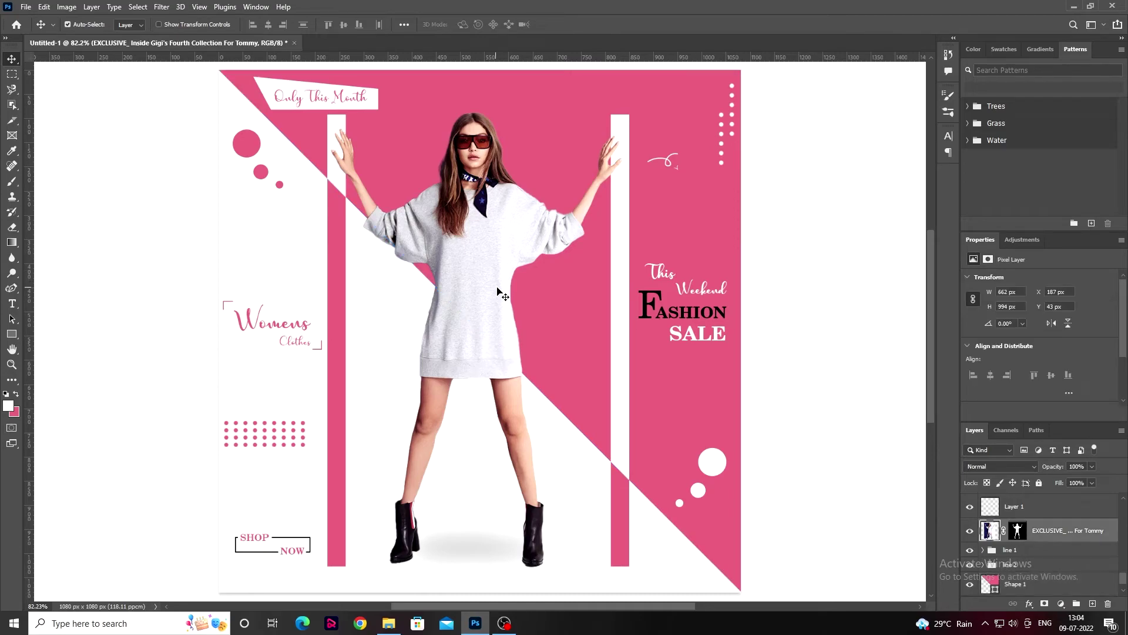
double_click(1114, 532)
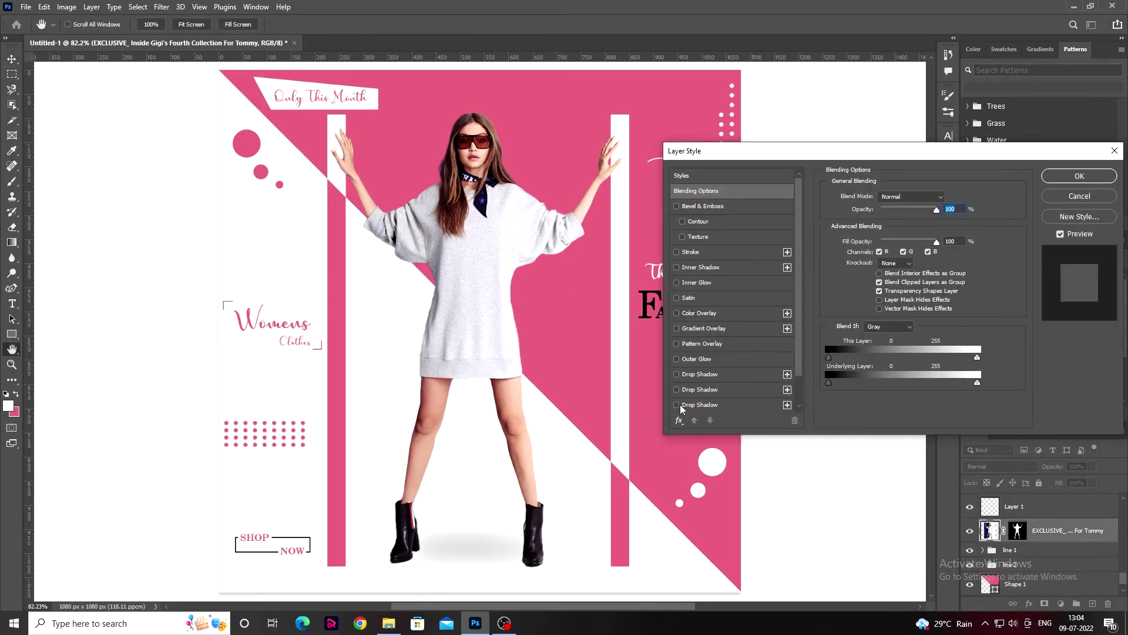
left_click(677, 374)
left_click(708, 375)
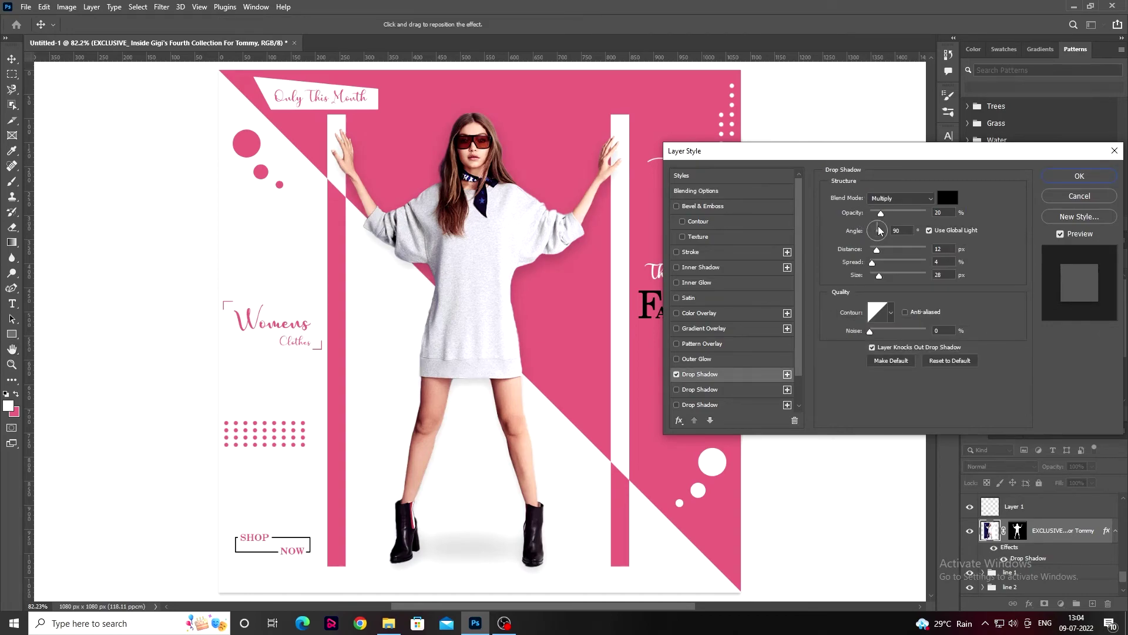
mouse_move(879, 227)
left_mouse_down()
mouse_move(885, 235)
mouse_move(863, 235)
mouse_move(889, 230)
mouse_move(878, 217)
mouse_move(881, 242)
mouse_move(891, 215)
left_mouse_up()
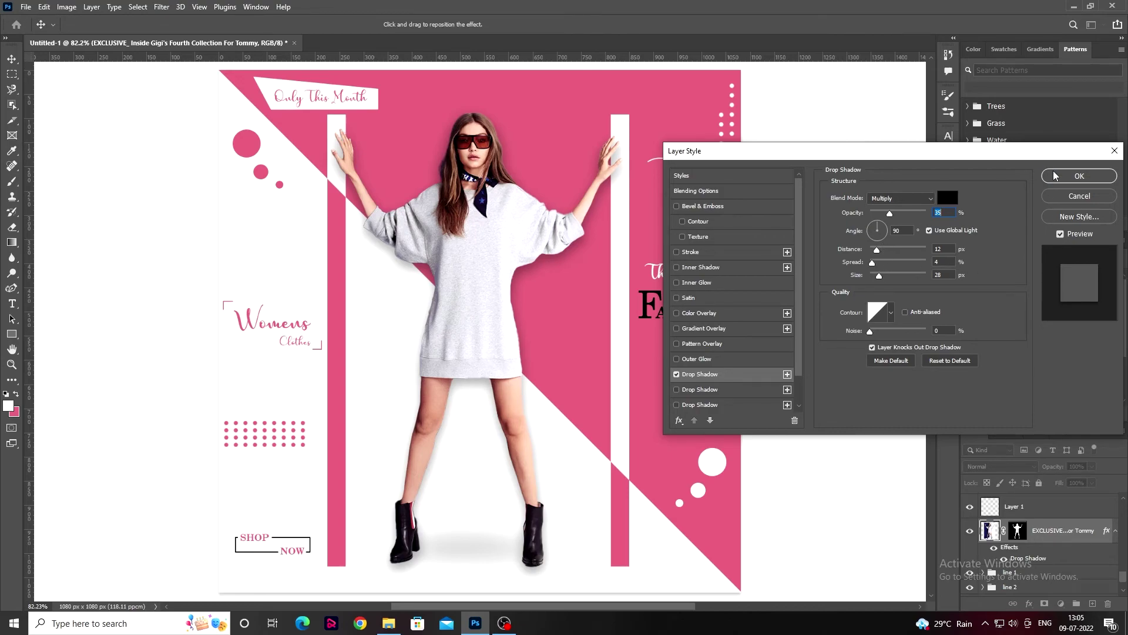
key("Return")
scroll(885, 282, "down", 2)
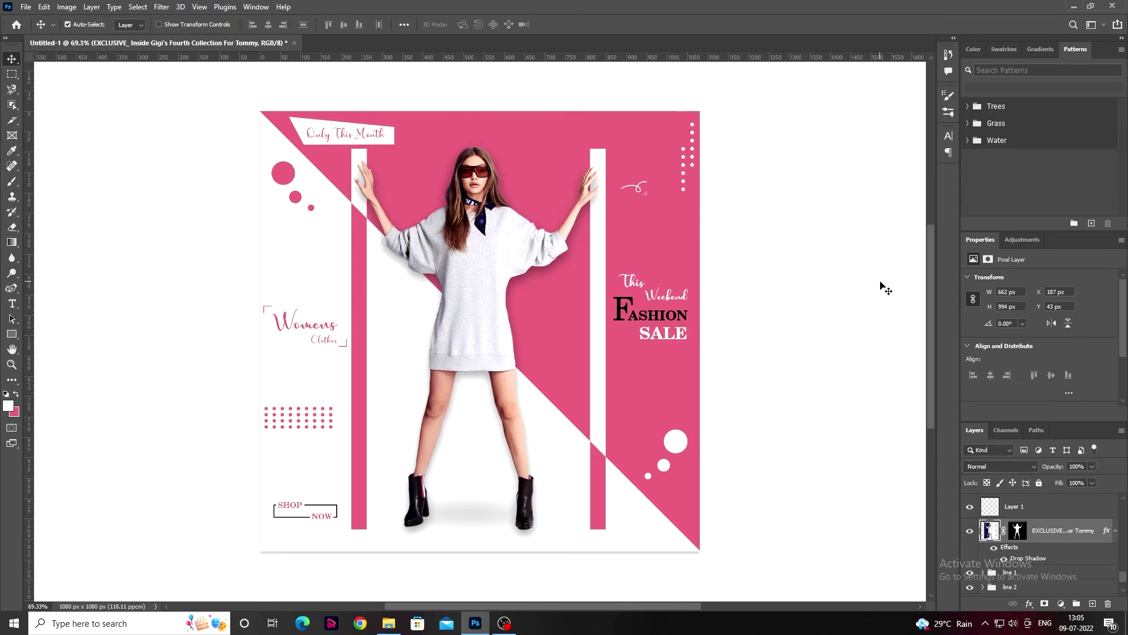
Step: Lower Layer 1's shoe shadow opacity to 58%
left_click(525, 520)
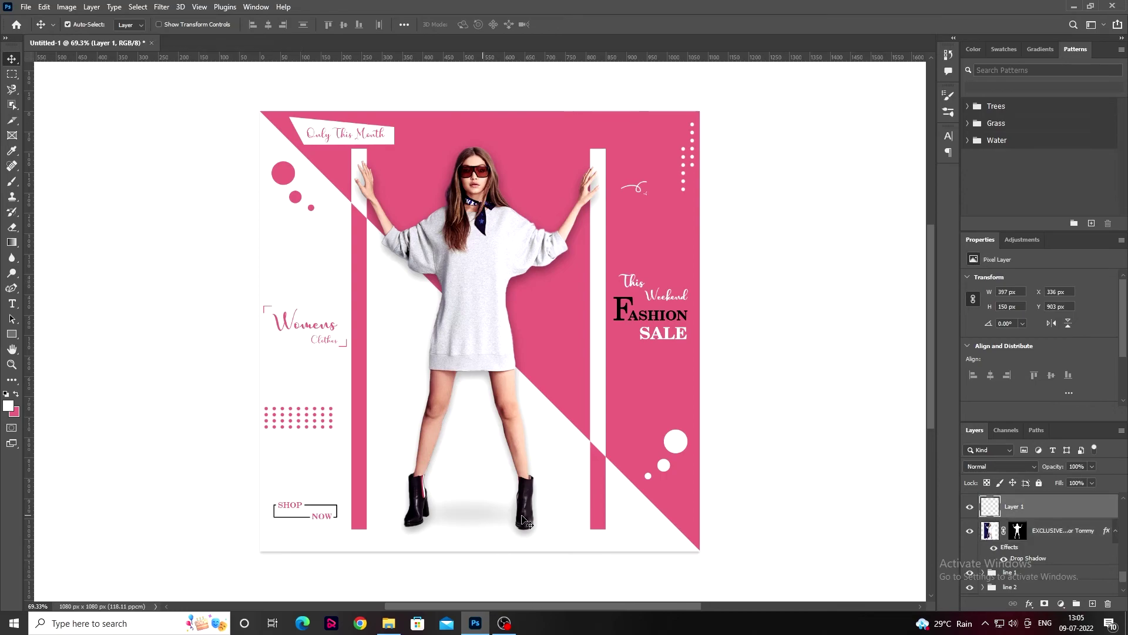
left_click(1091, 466)
left_click_drag(1094, 479, 1071, 482)
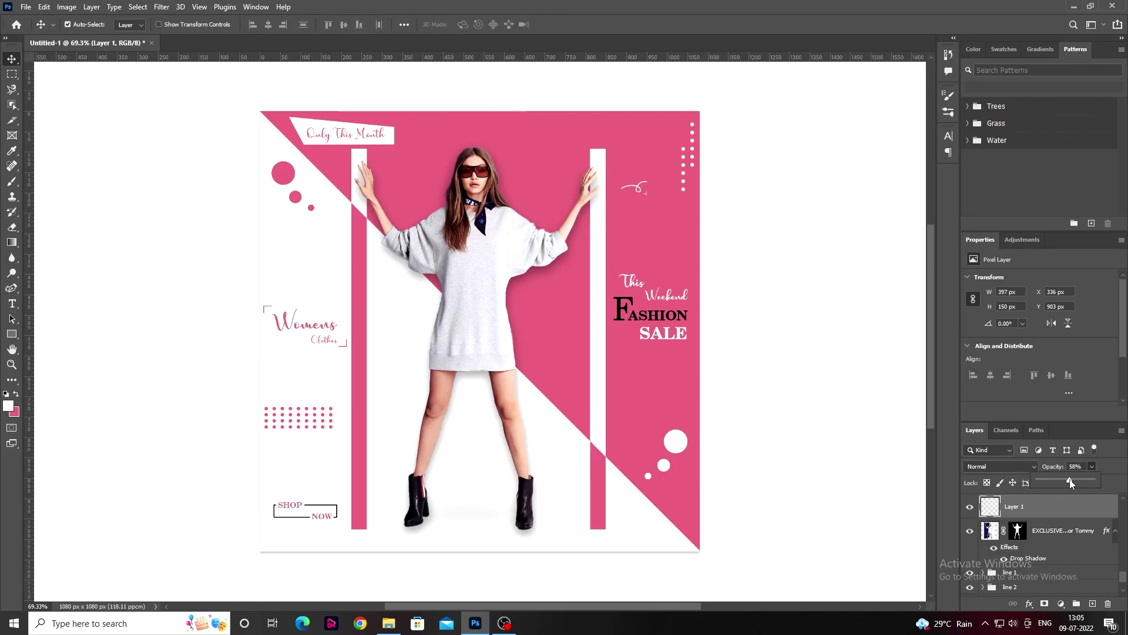